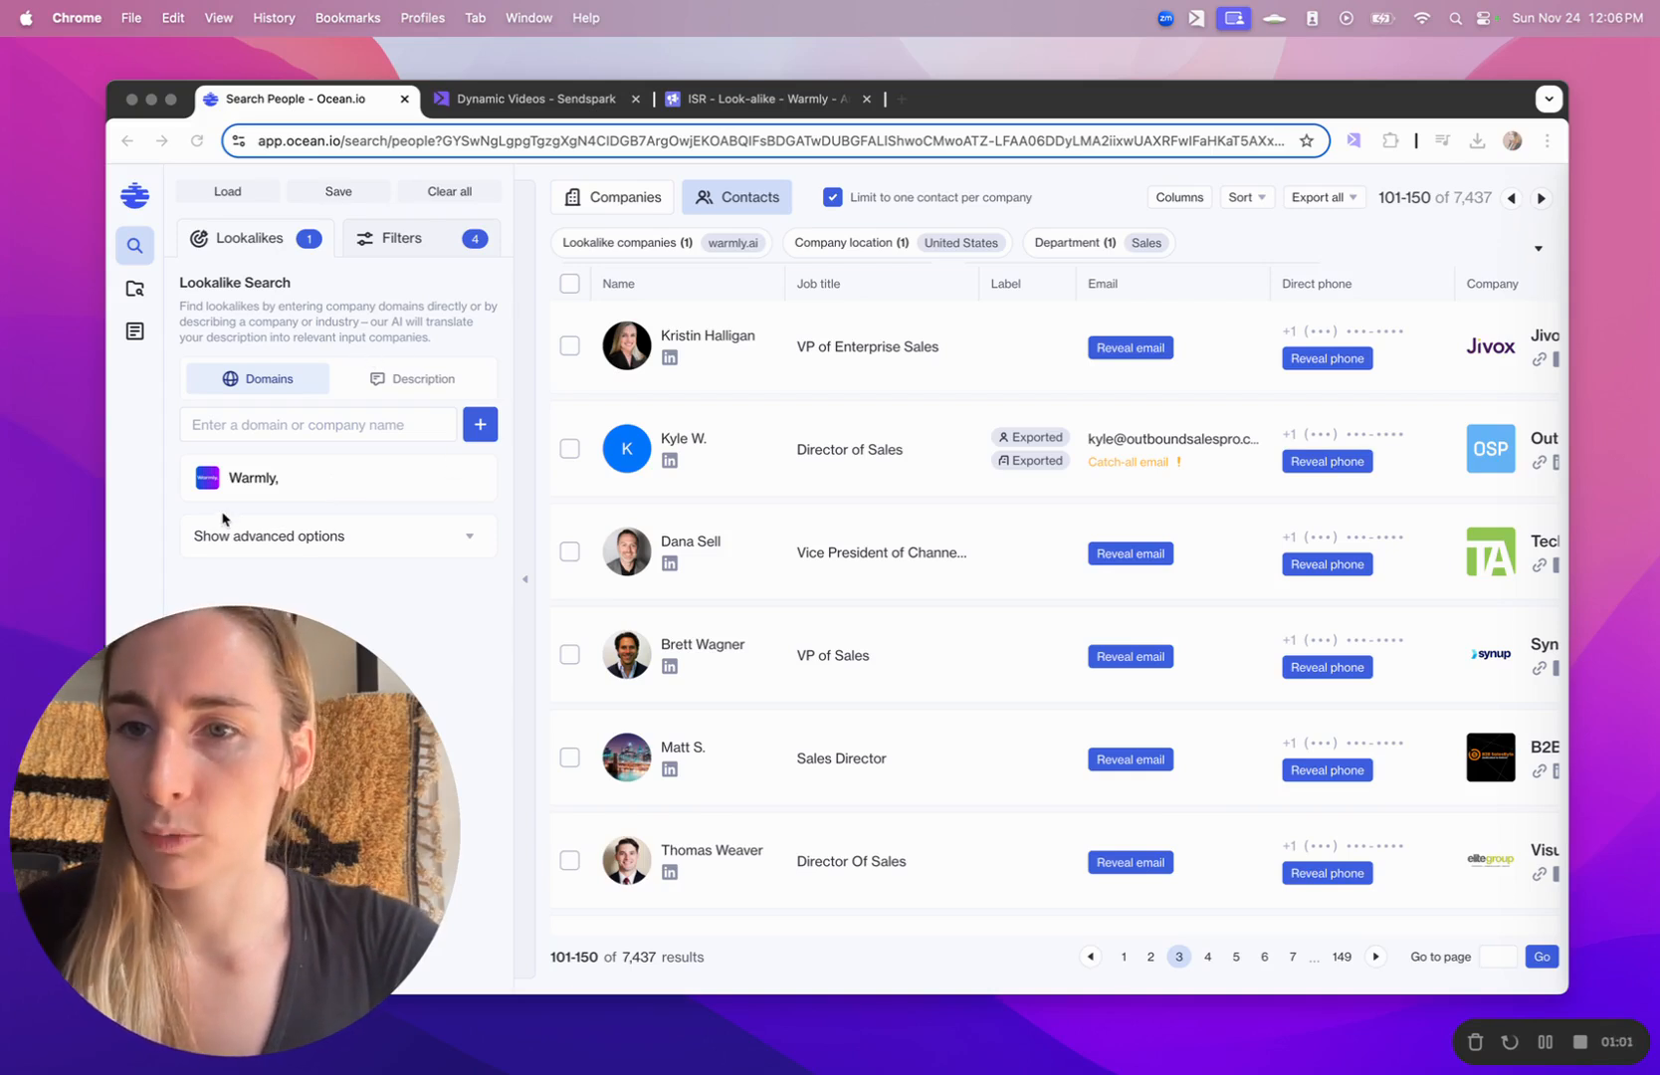
# - Review the lookalike company and the search's title and seniority, department, people location and company information filters, including the full summary of active filters
pyautogui.click(258, 479)
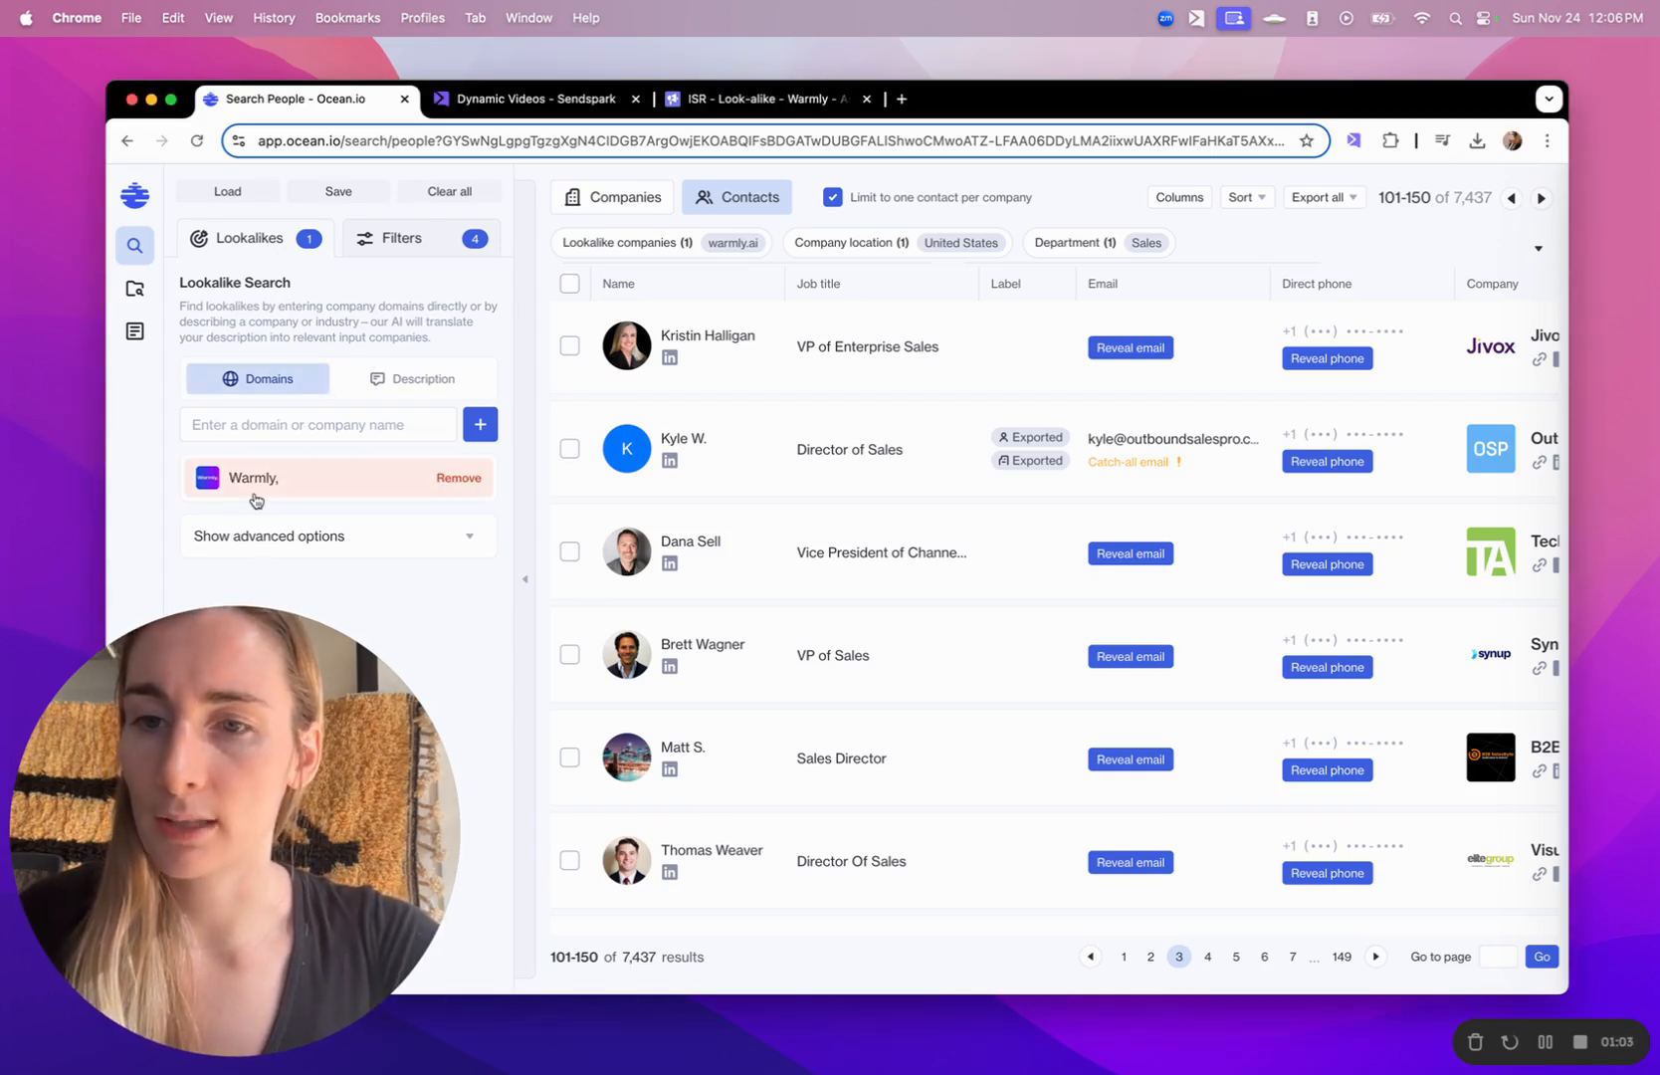
pyautogui.click(426, 253)
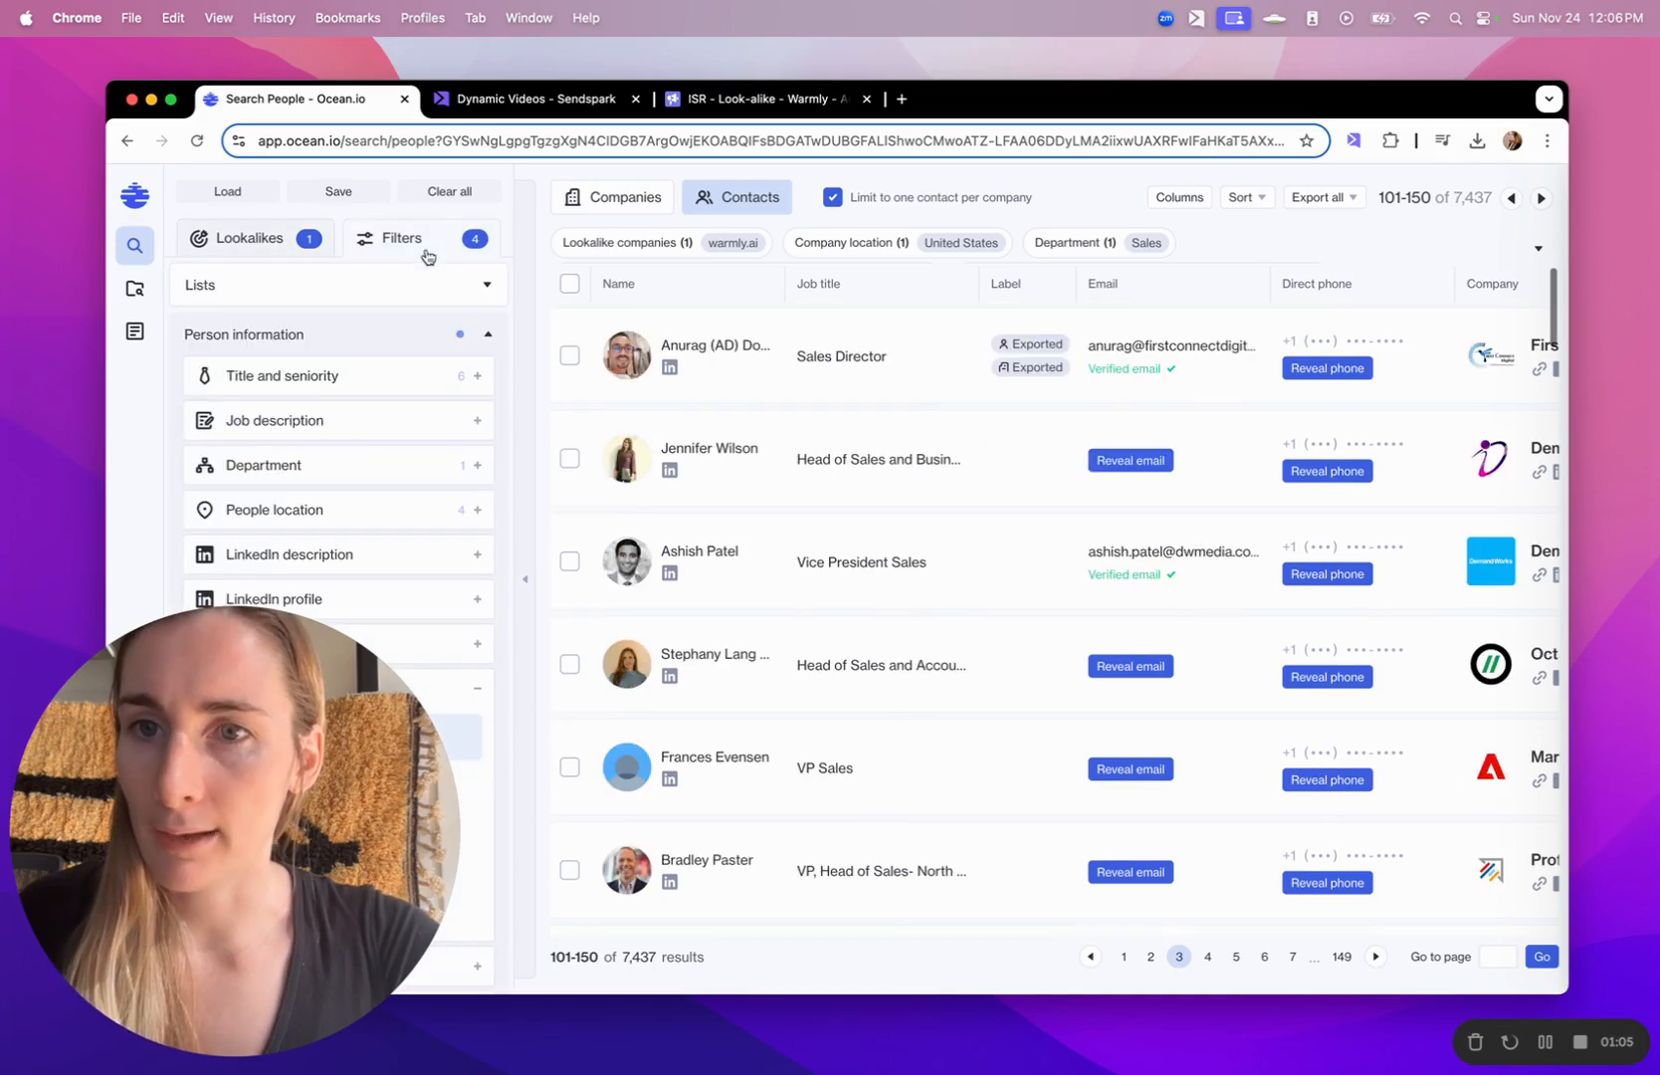
pyautogui.click(264, 1007)
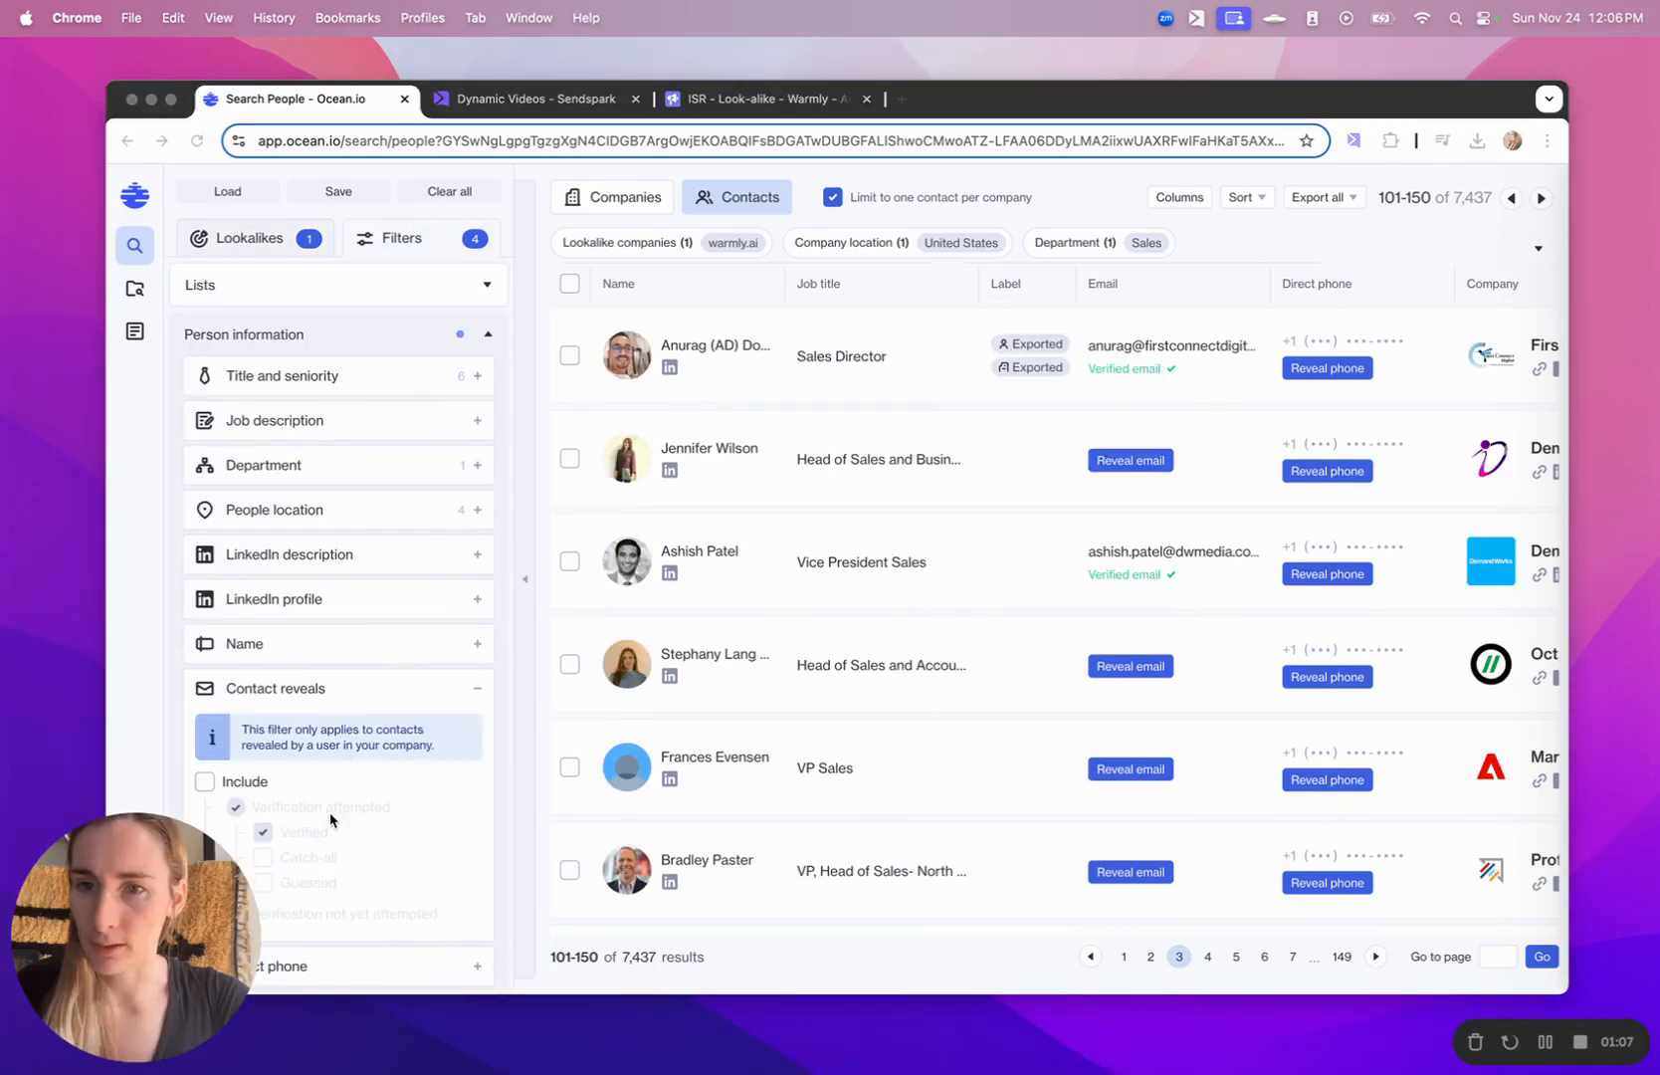
pyautogui.click(353, 373)
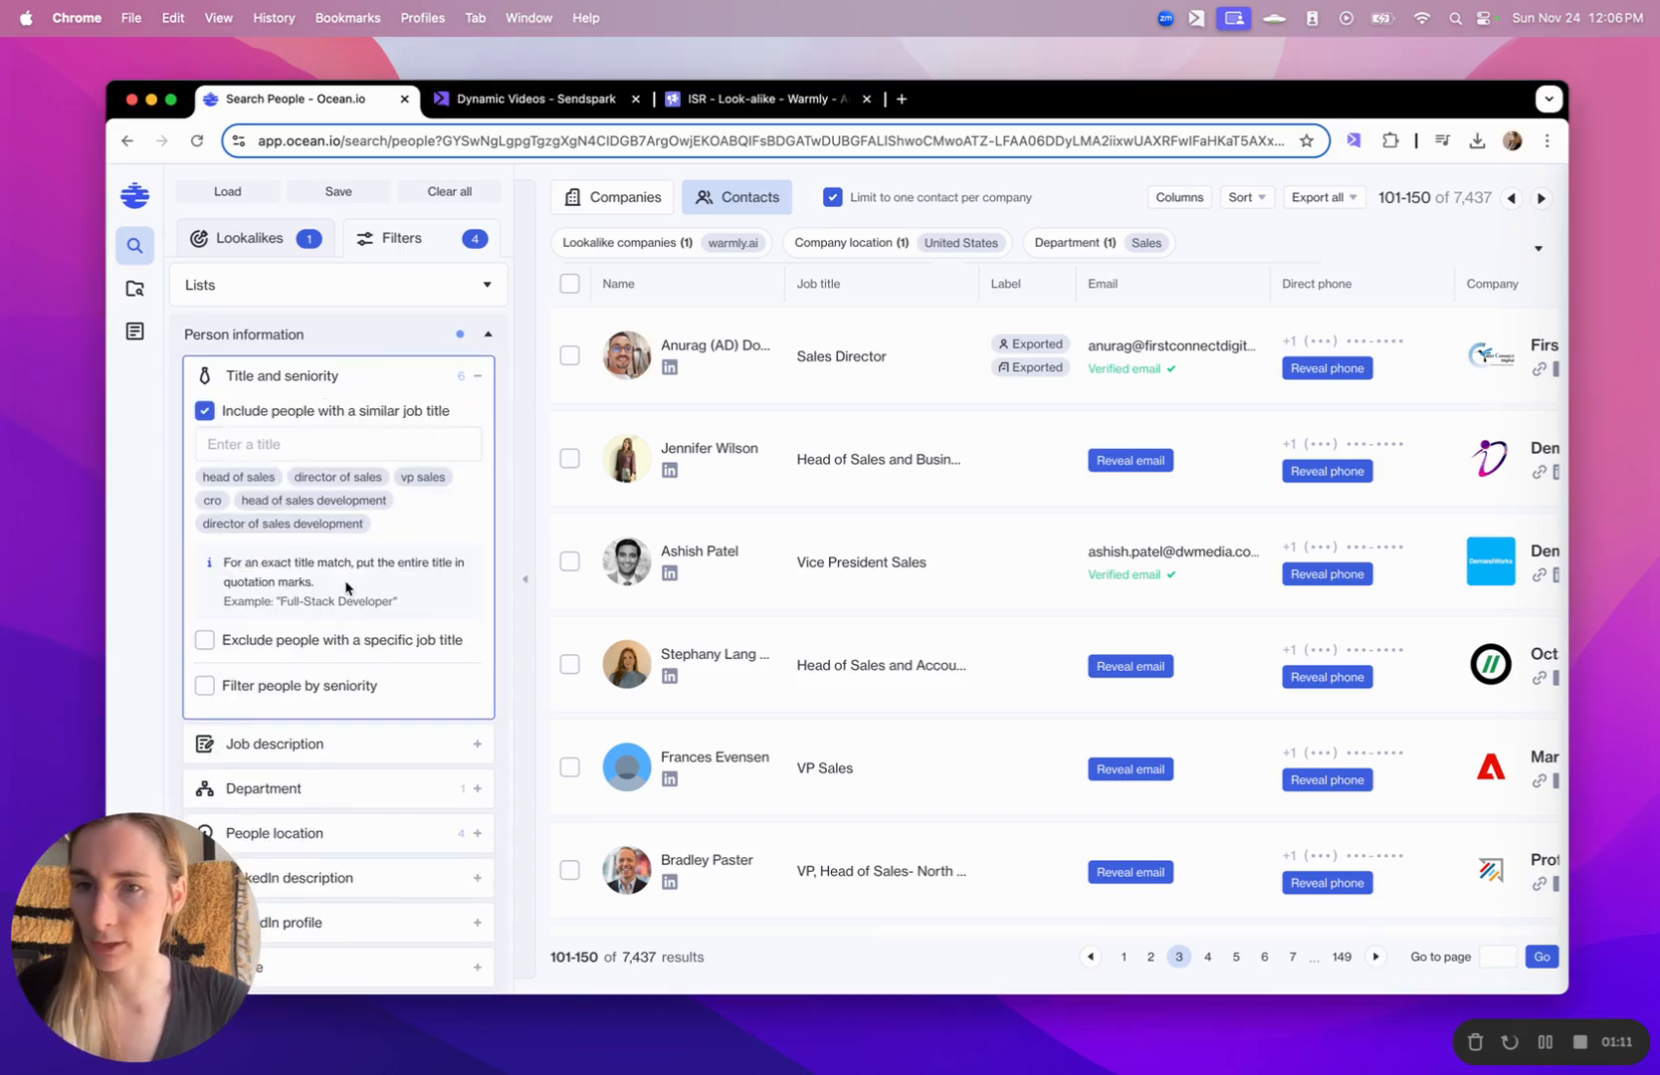
pyautogui.scroll(-2, 348, 585)
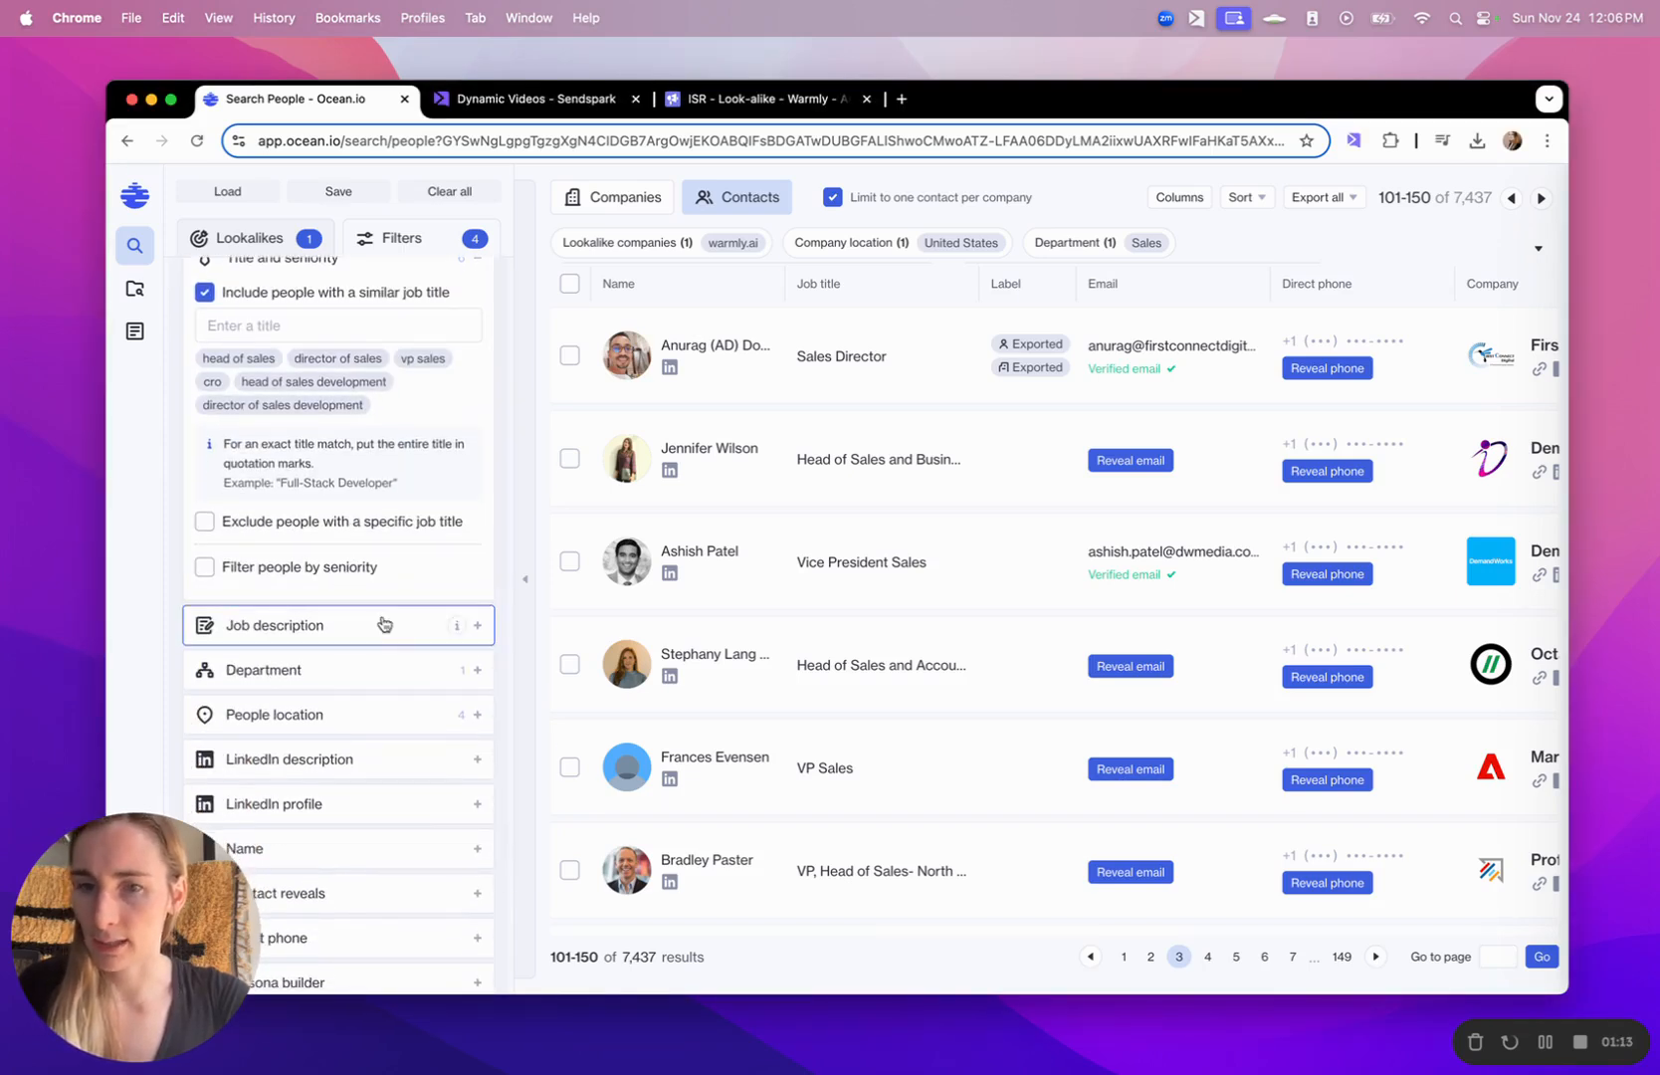
pyautogui.click(350, 674)
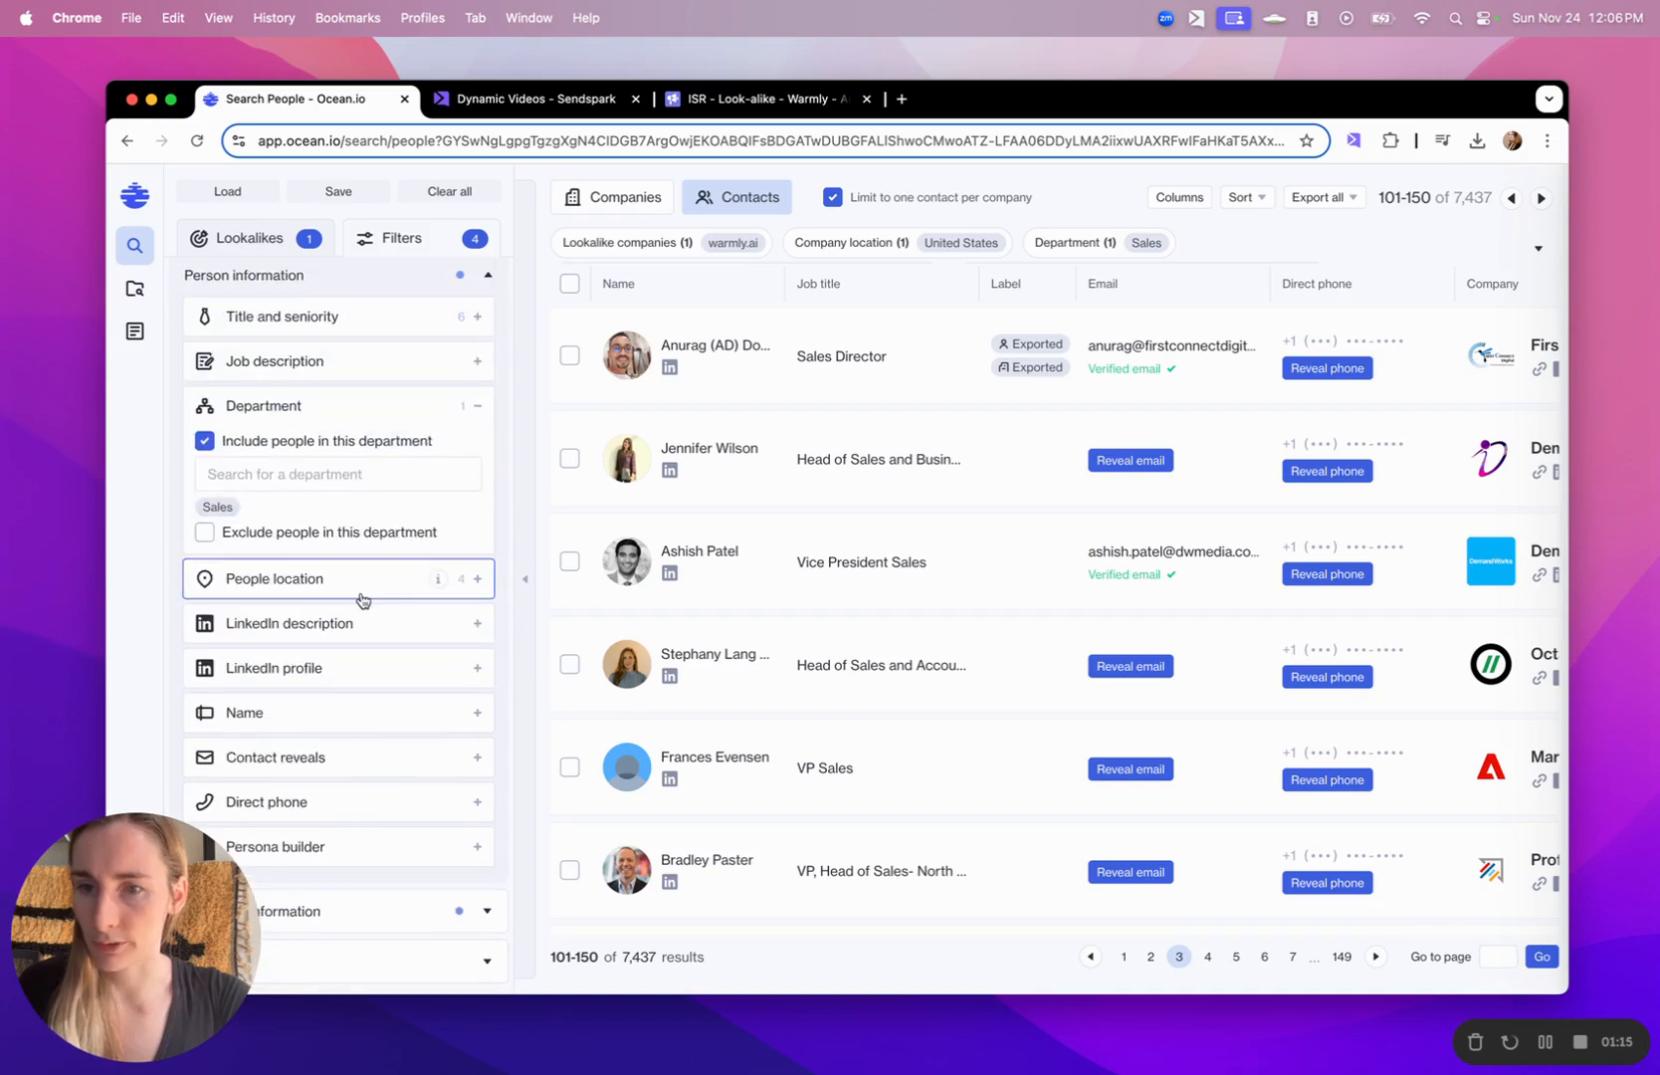
pyautogui.click(329, 579)
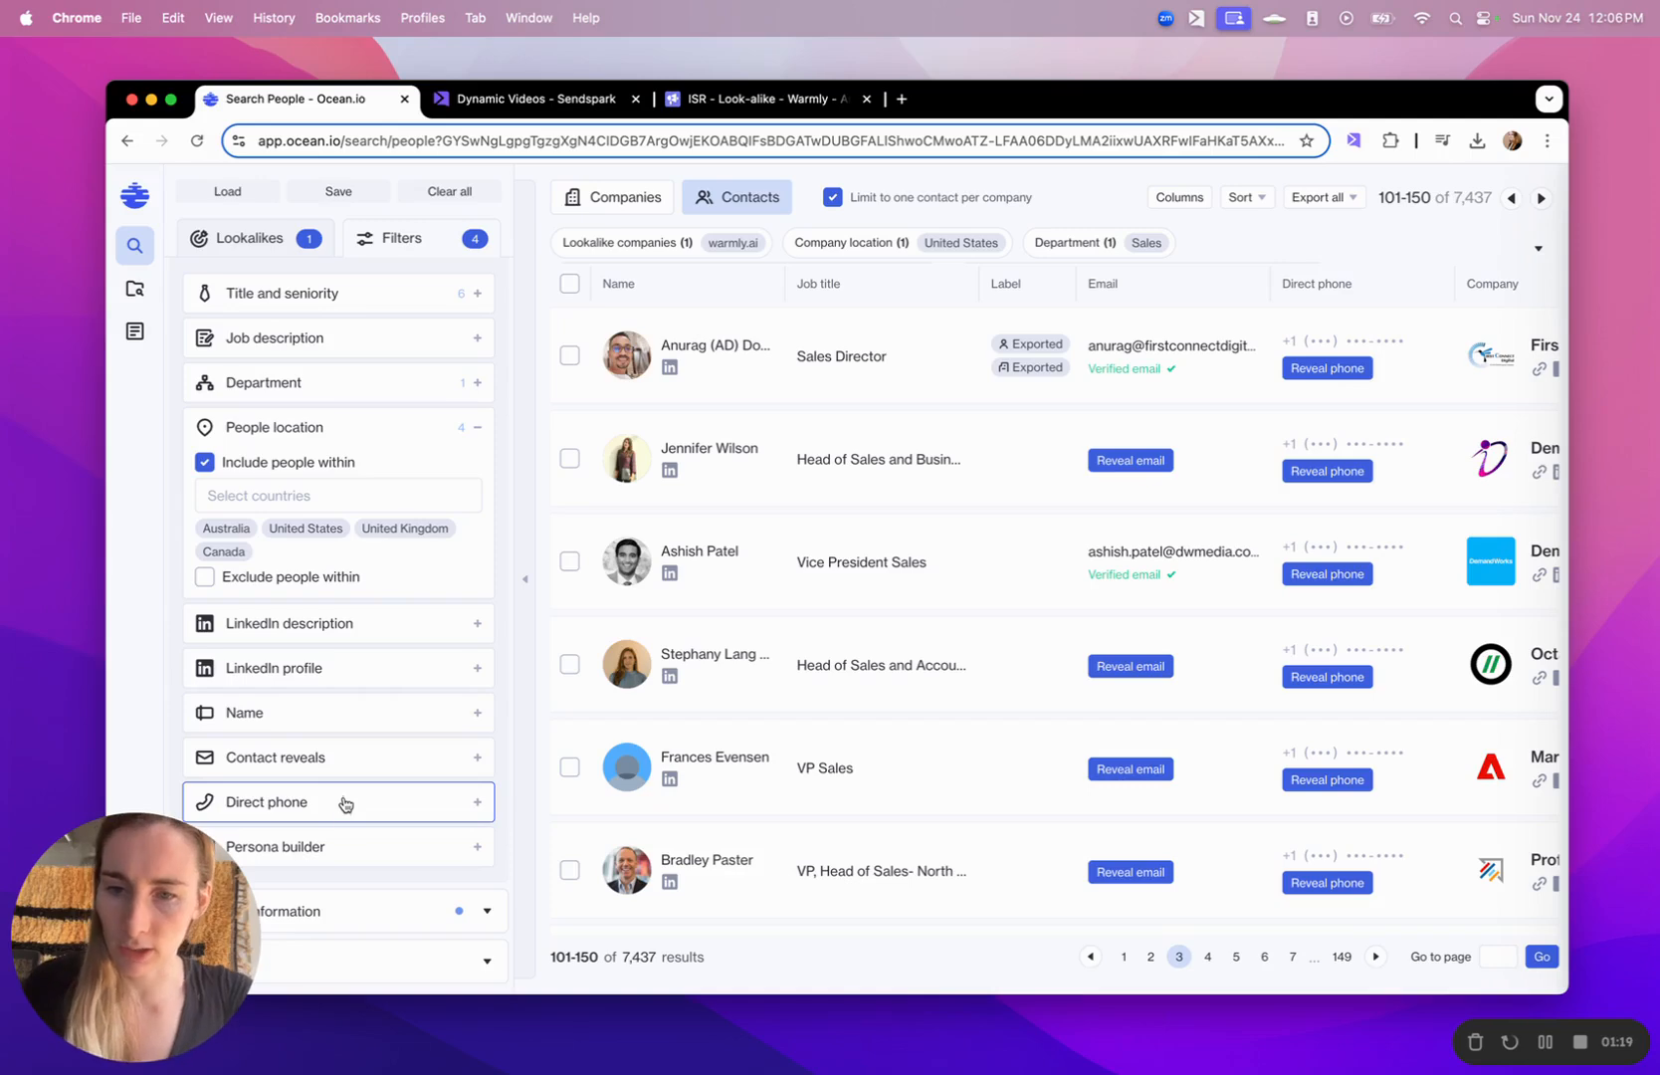
pyautogui.click(334, 909)
pyautogui.scroll(-5, 353, 745)
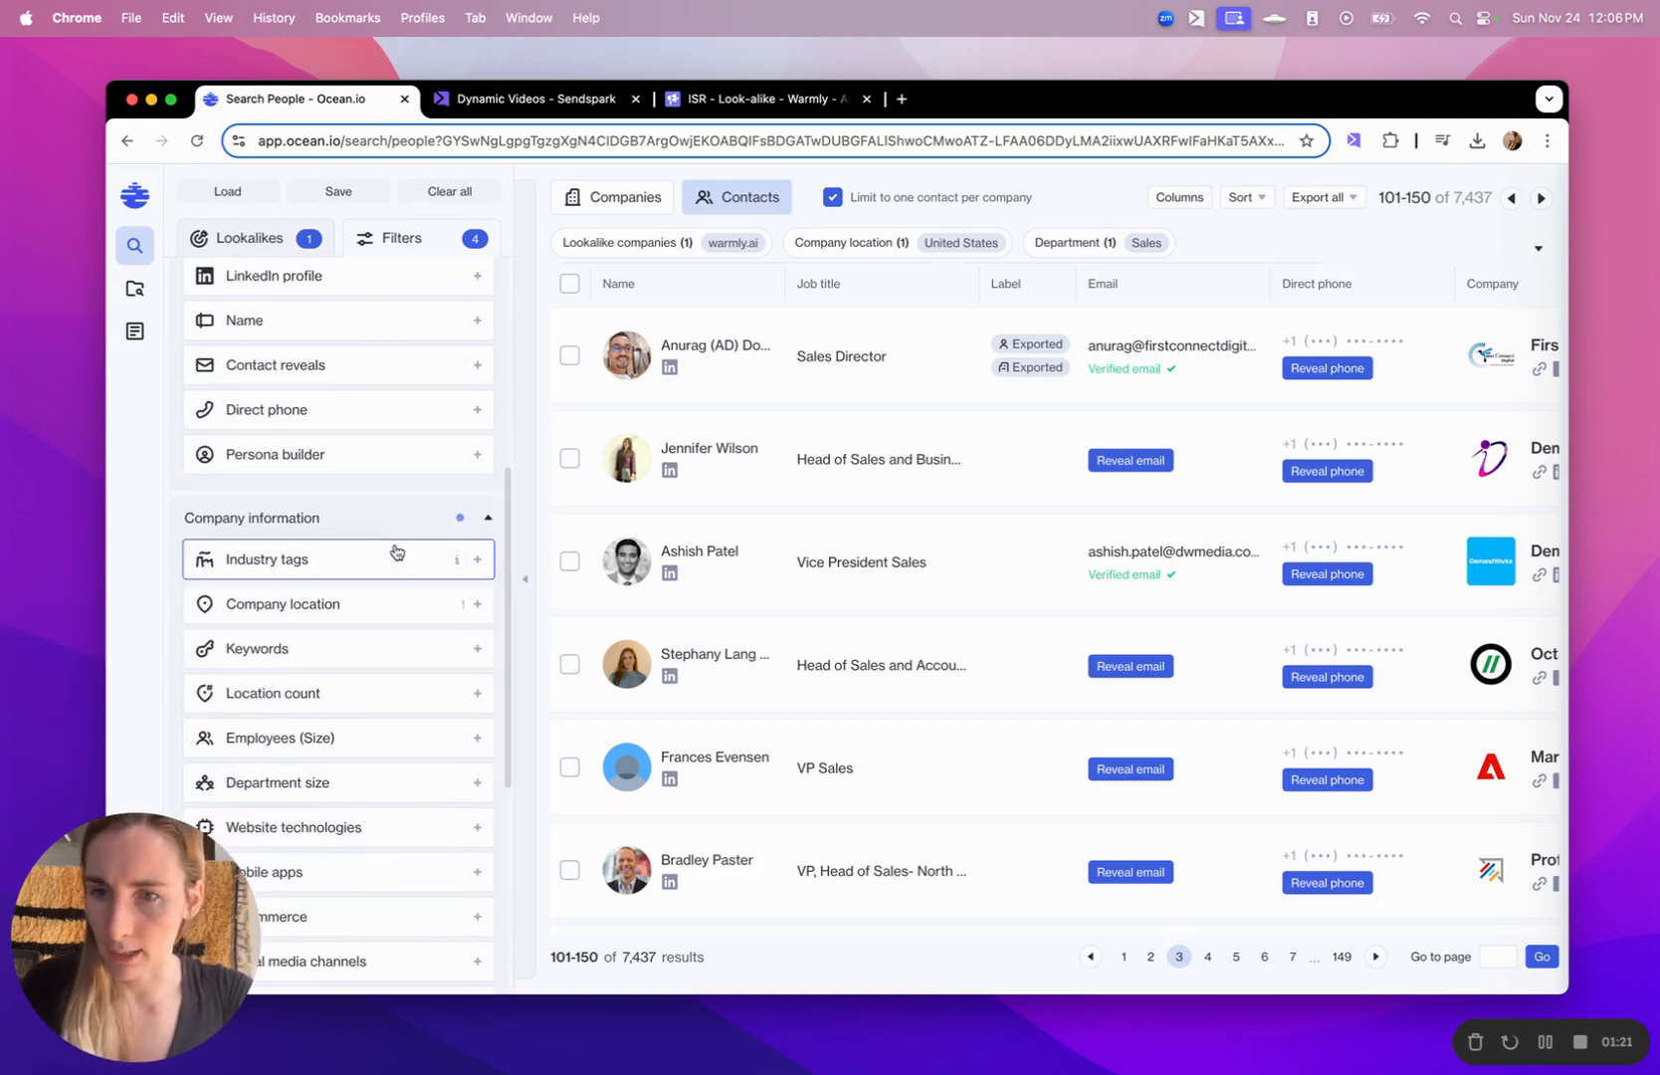
pyautogui.scroll(10, 401, 545)
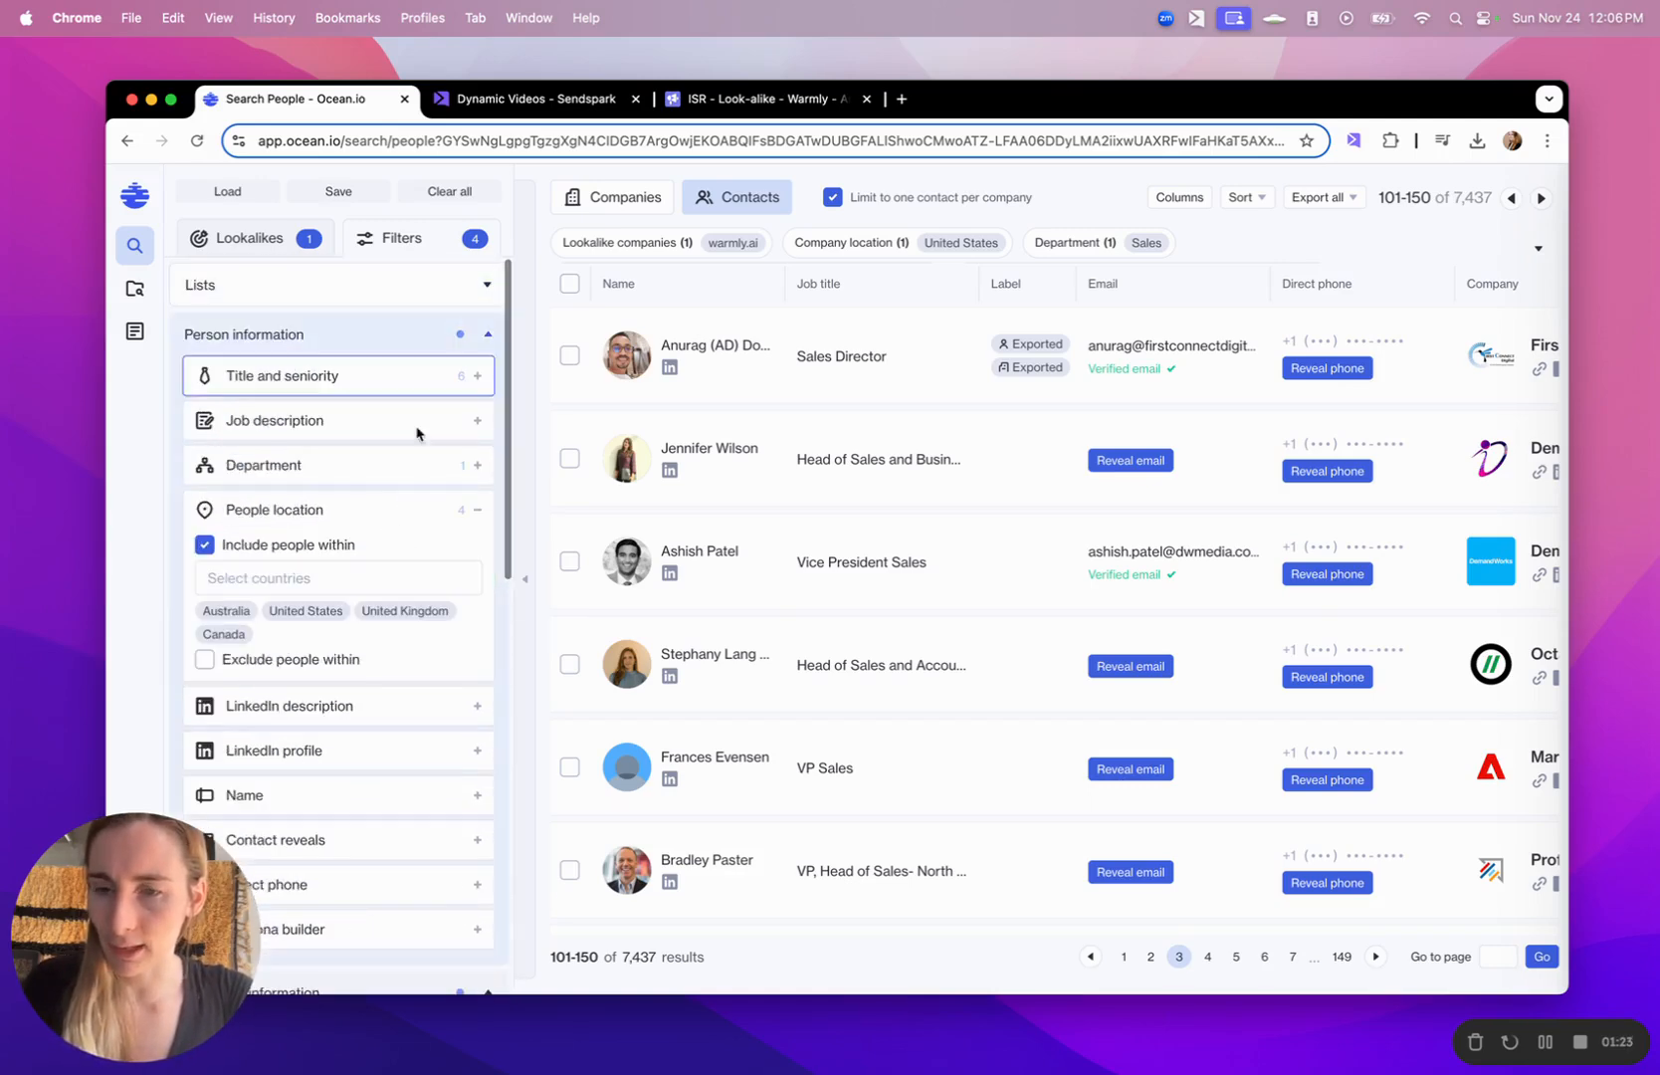
pyautogui.moveTo(437, 508)
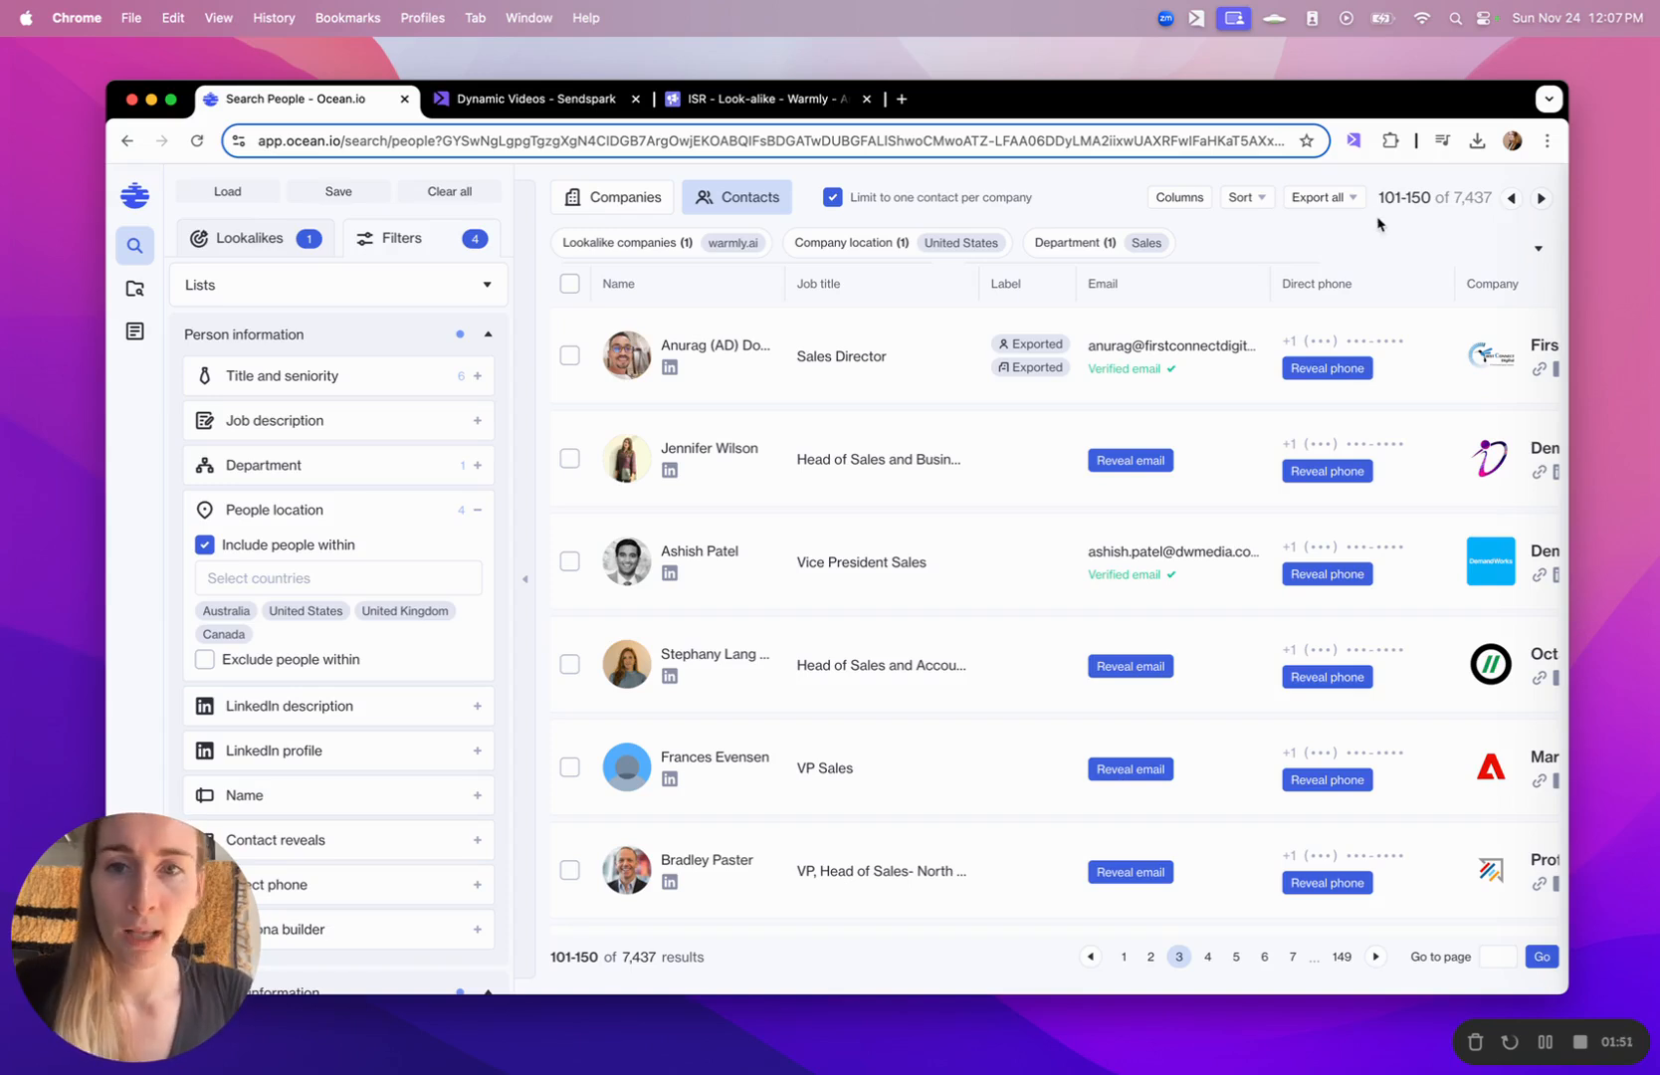
pyautogui.click(1279, 250)
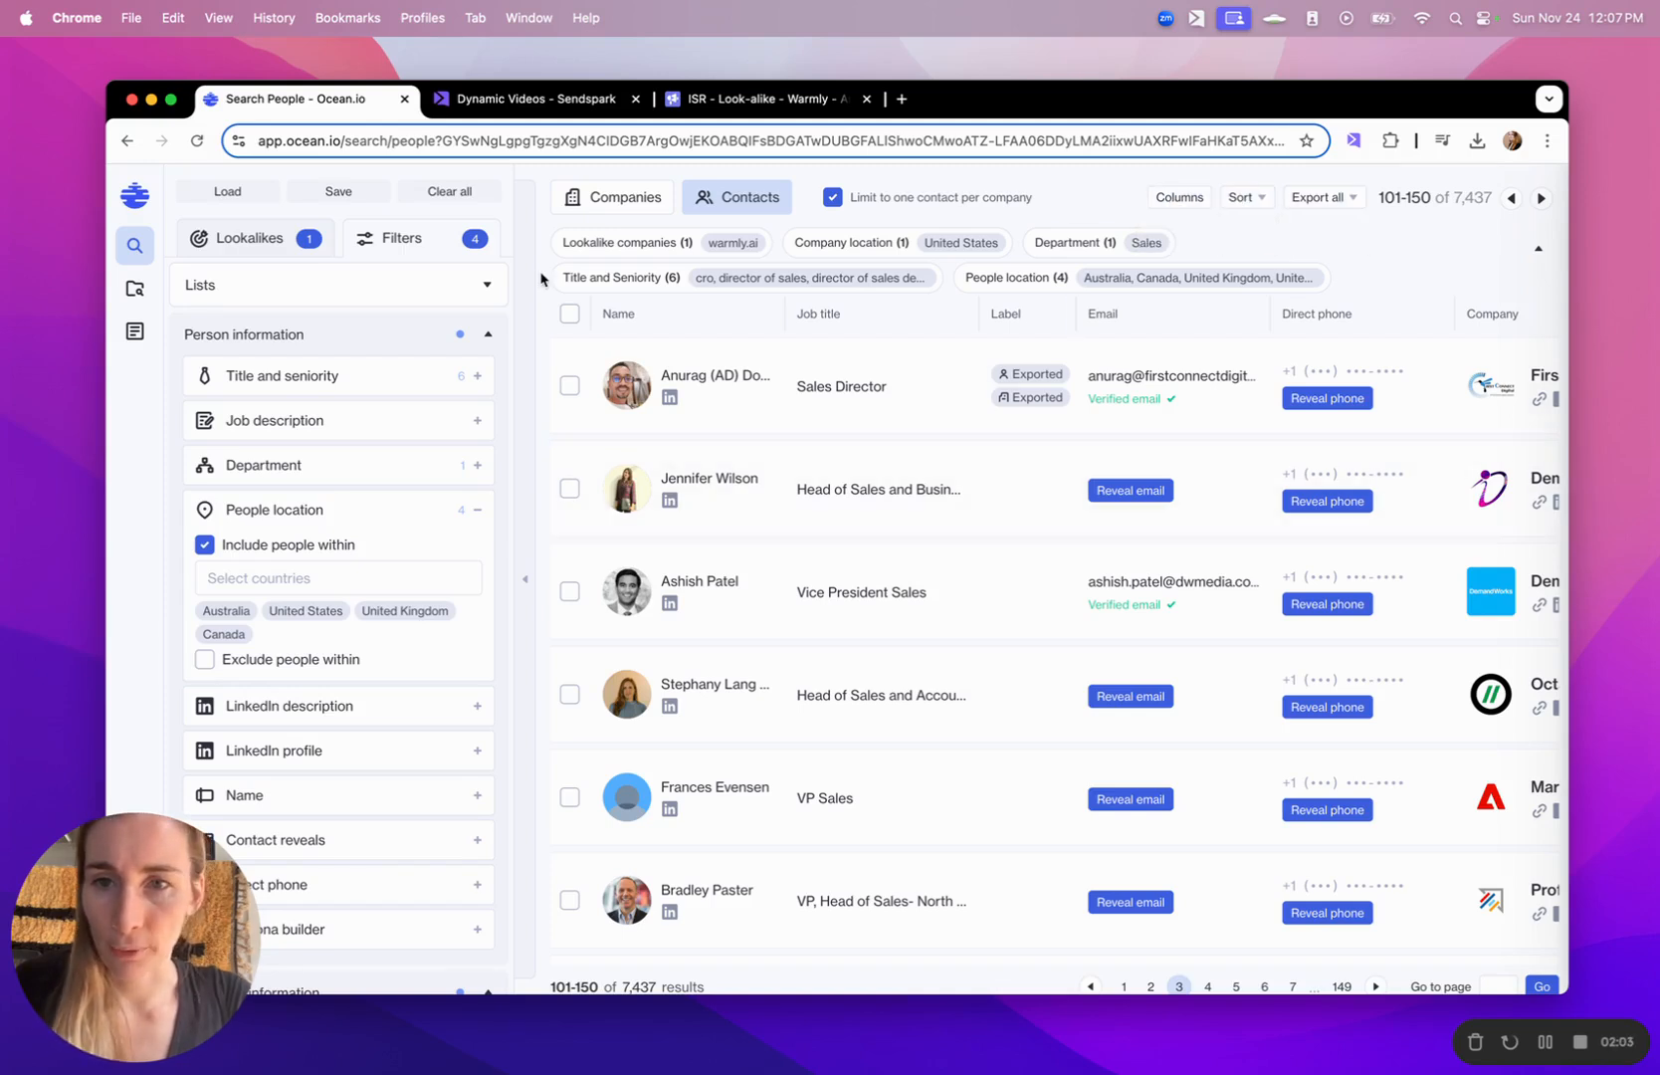
# - Select all contacts on the current results page and reveal their emails, leaving phone numbers out
pyautogui.click(569, 319)
pyautogui.click(619, 359)
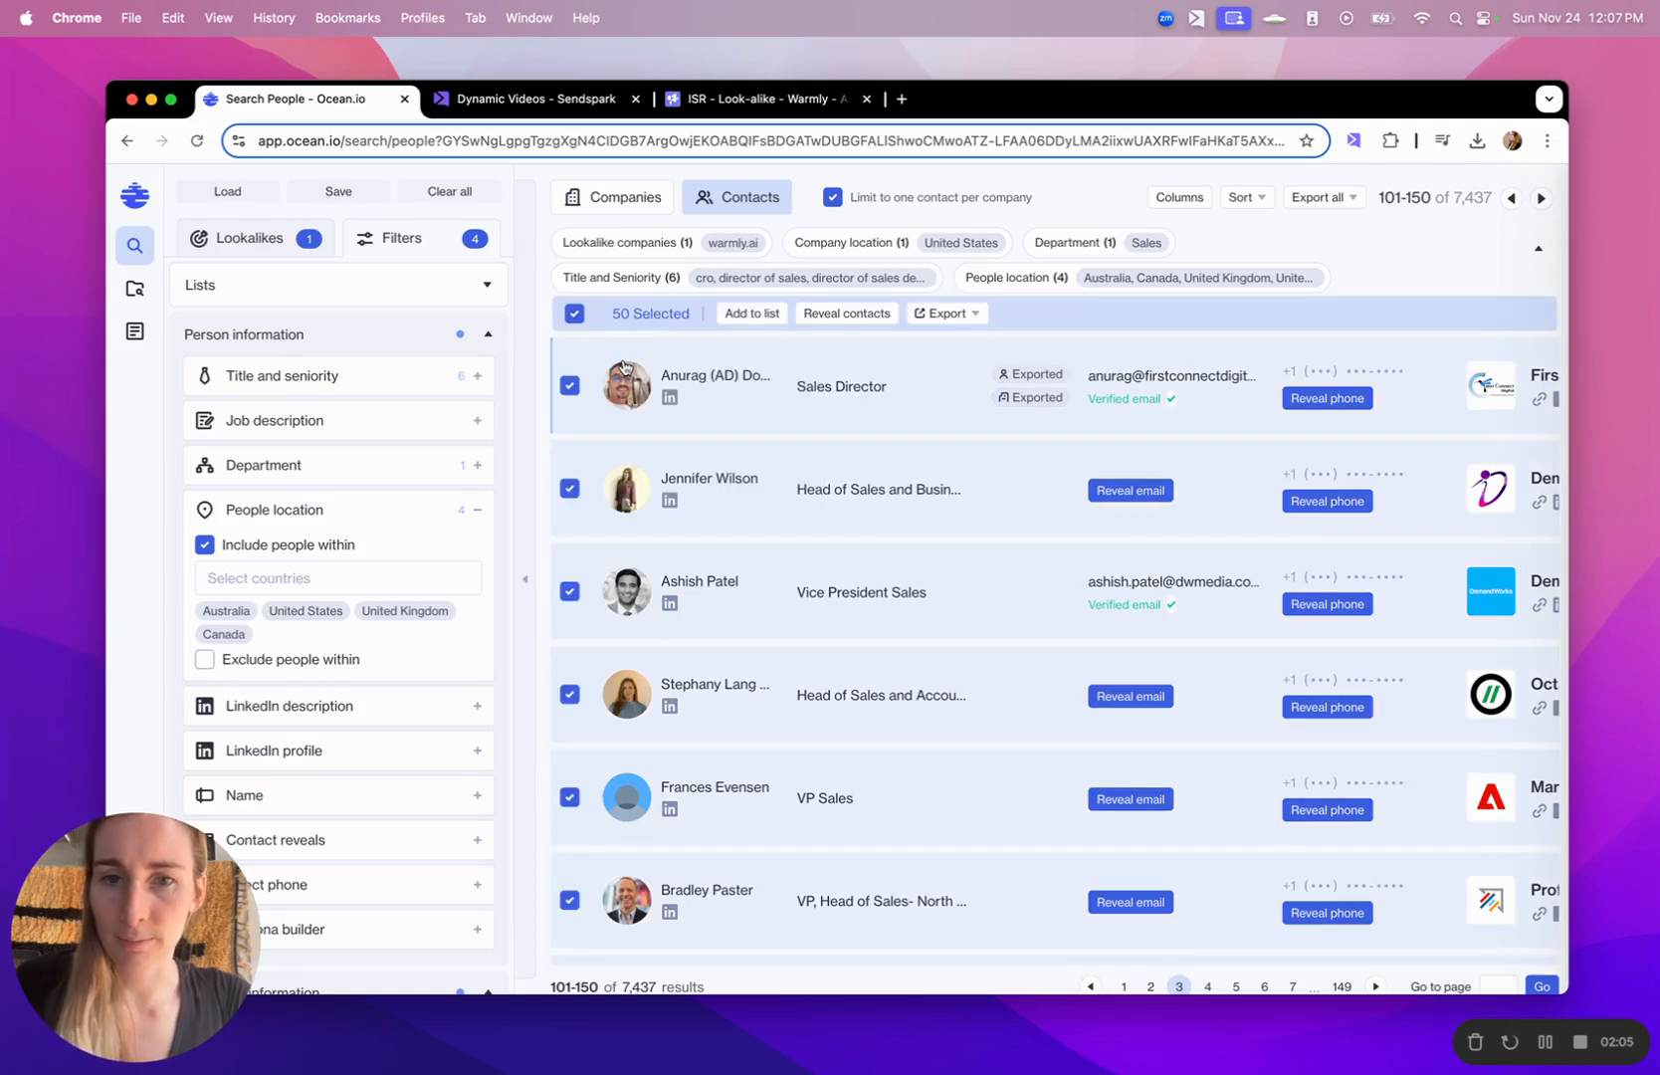
pyautogui.click(820, 316)
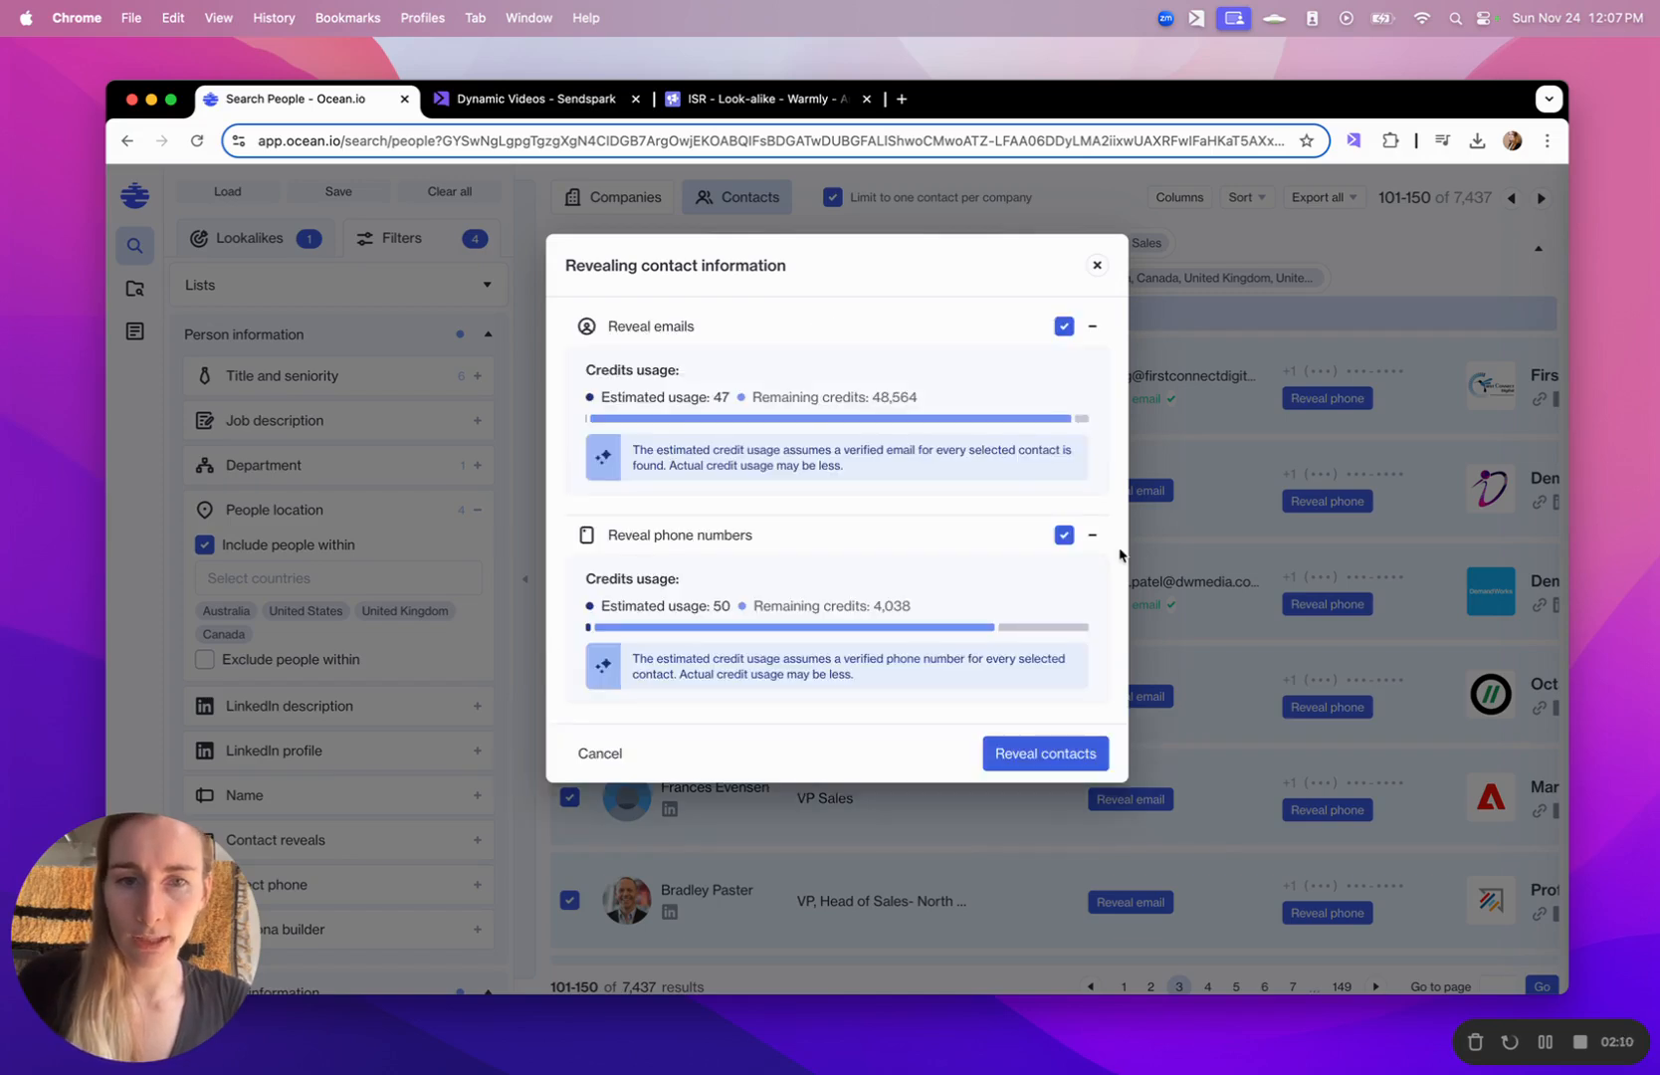
pyautogui.click(1064, 534)
pyautogui.click(1072, 753)
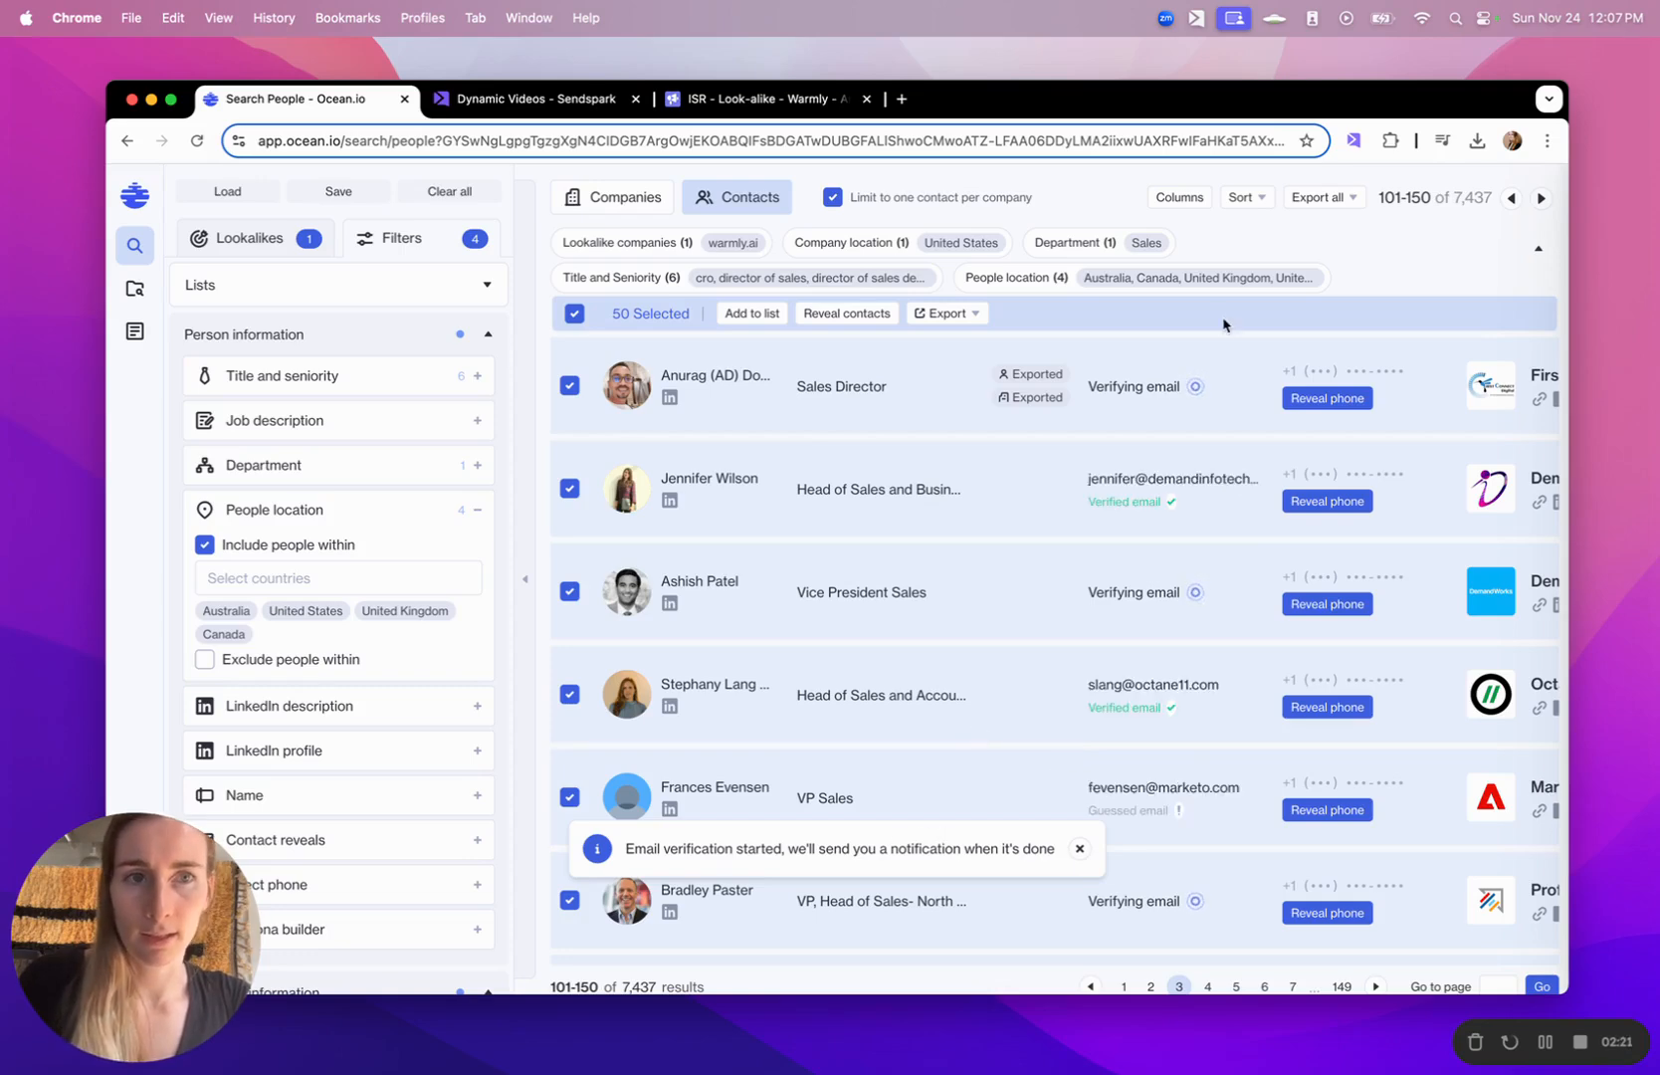
# - Check the revealed emails and export the selected contacts and companies to CSV
pyautogui.scroll(-15, 1117, 560)
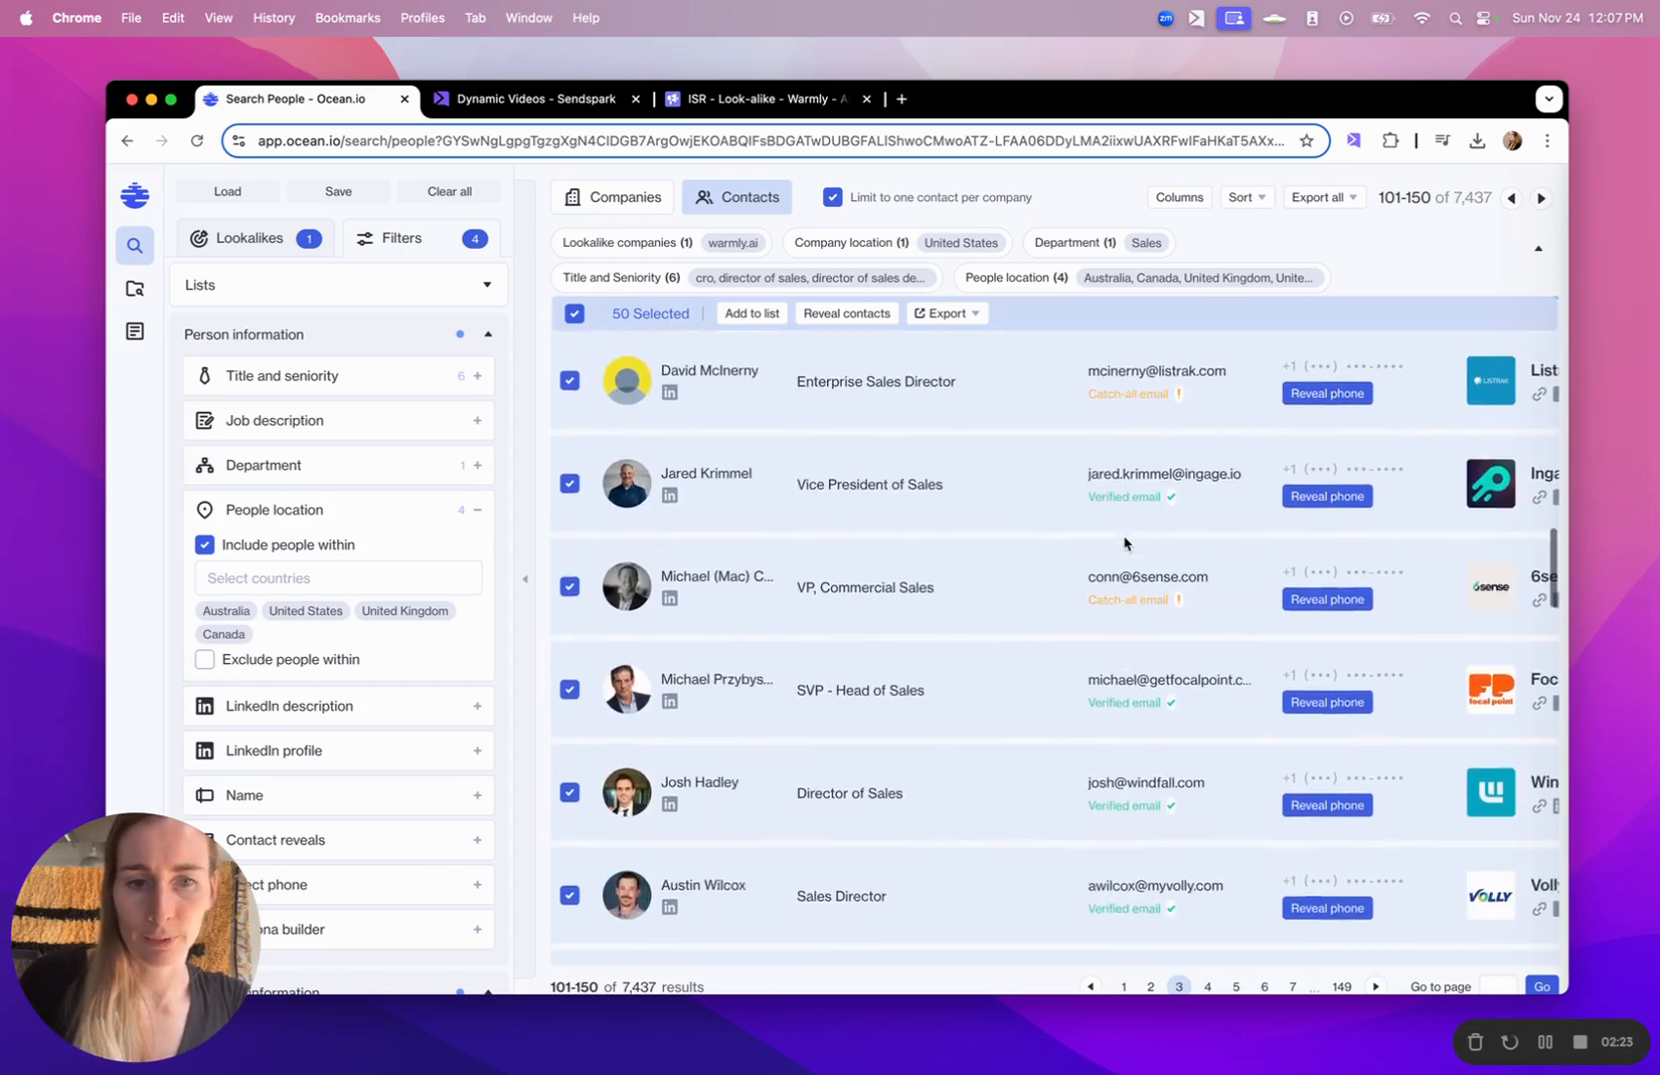
pyautogui.scroll(-5, 1125, 544)
pyautogui.scroll(20, 1105, 522)
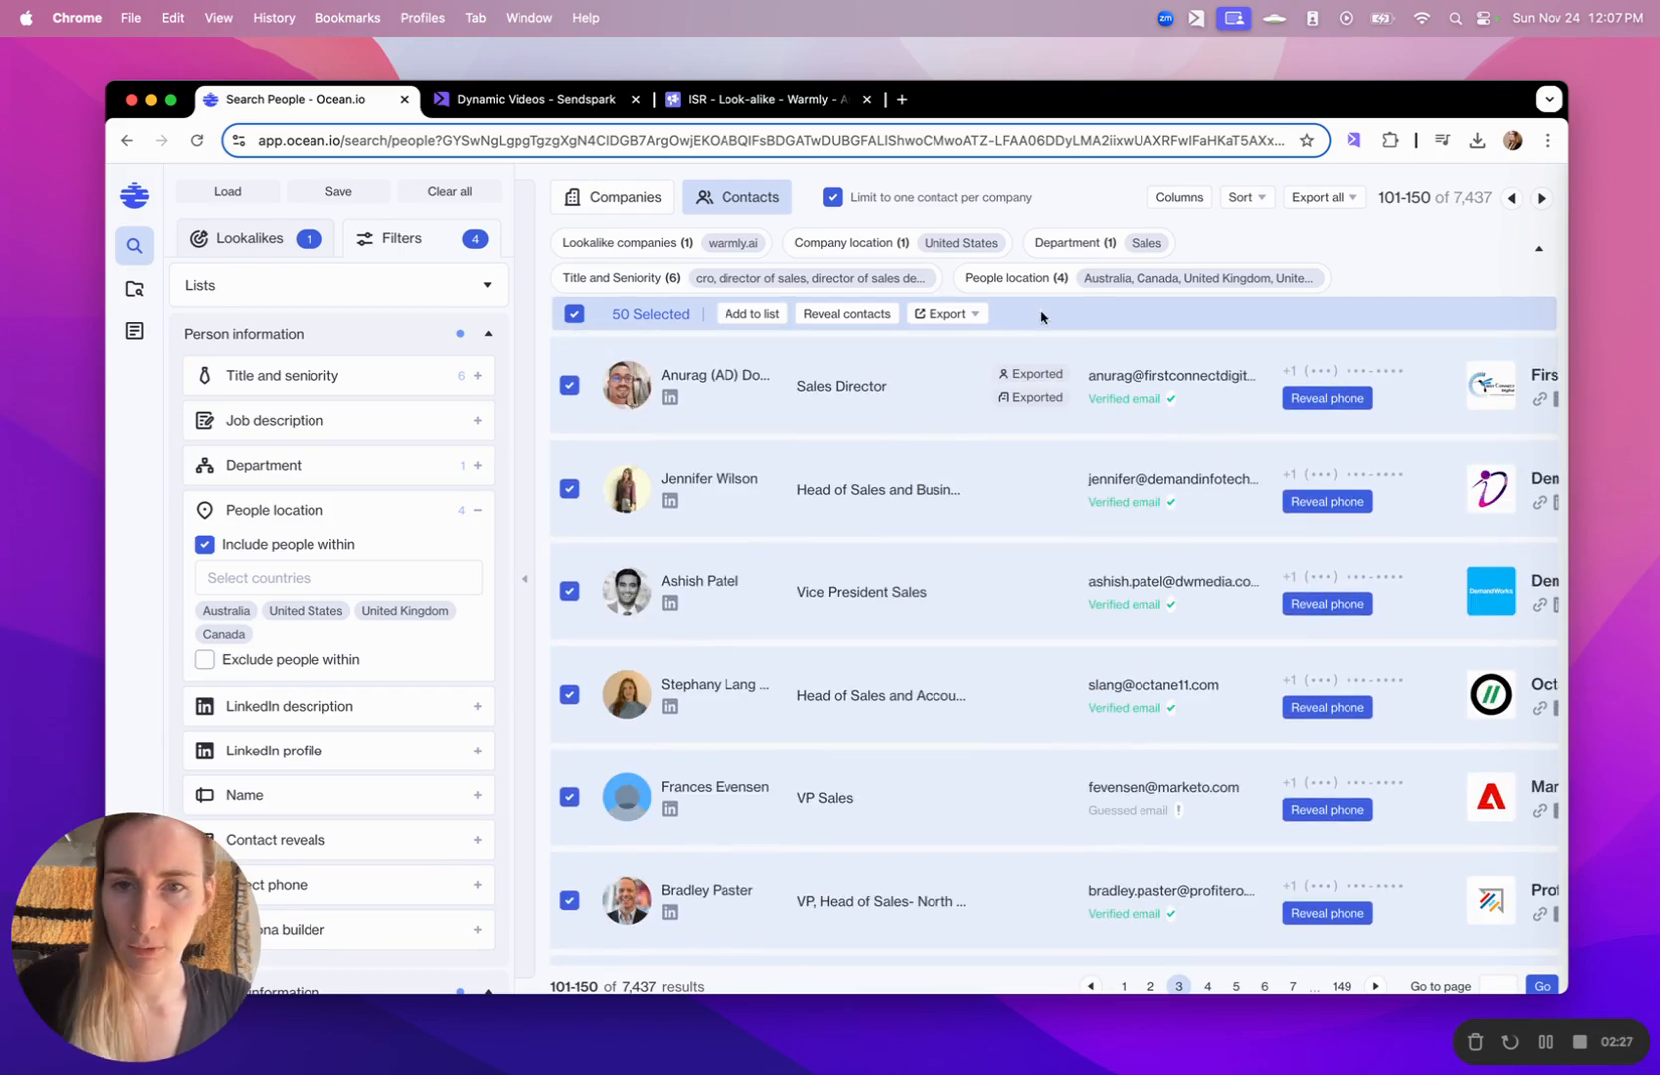
pyautogui.click(959, 313)
pyautogui.click(963, 359)
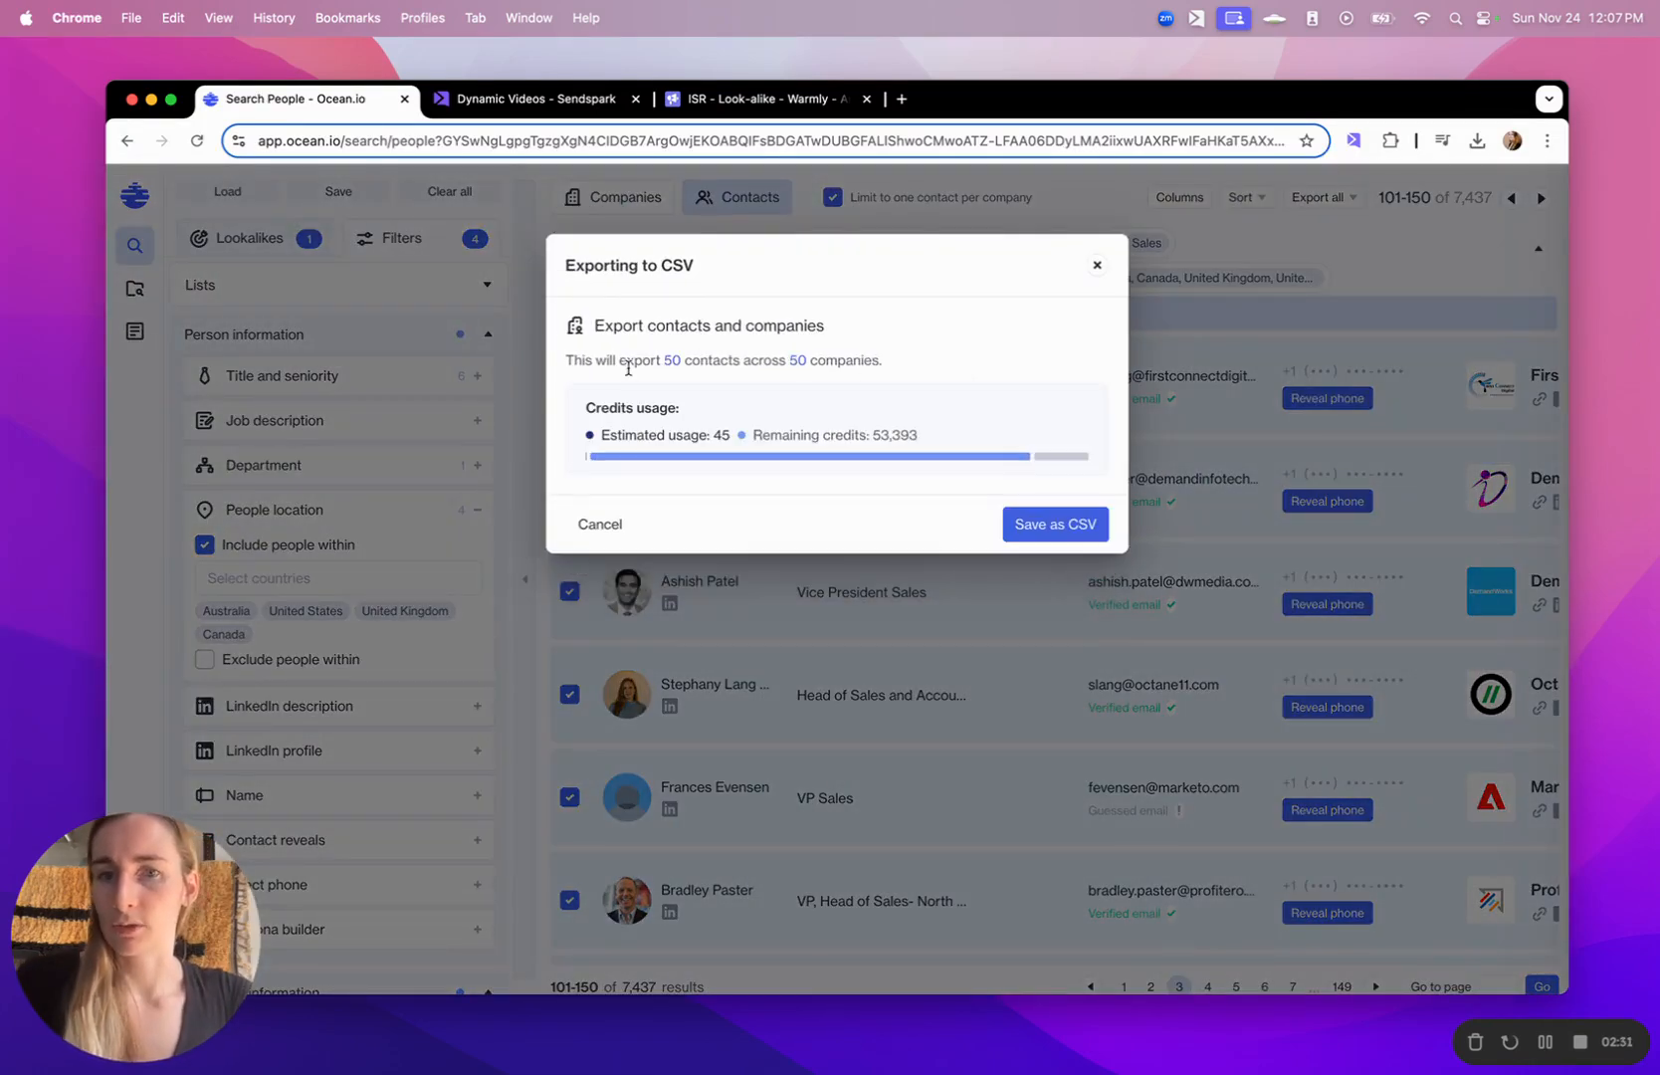
pyautogui.click(1033, 523)
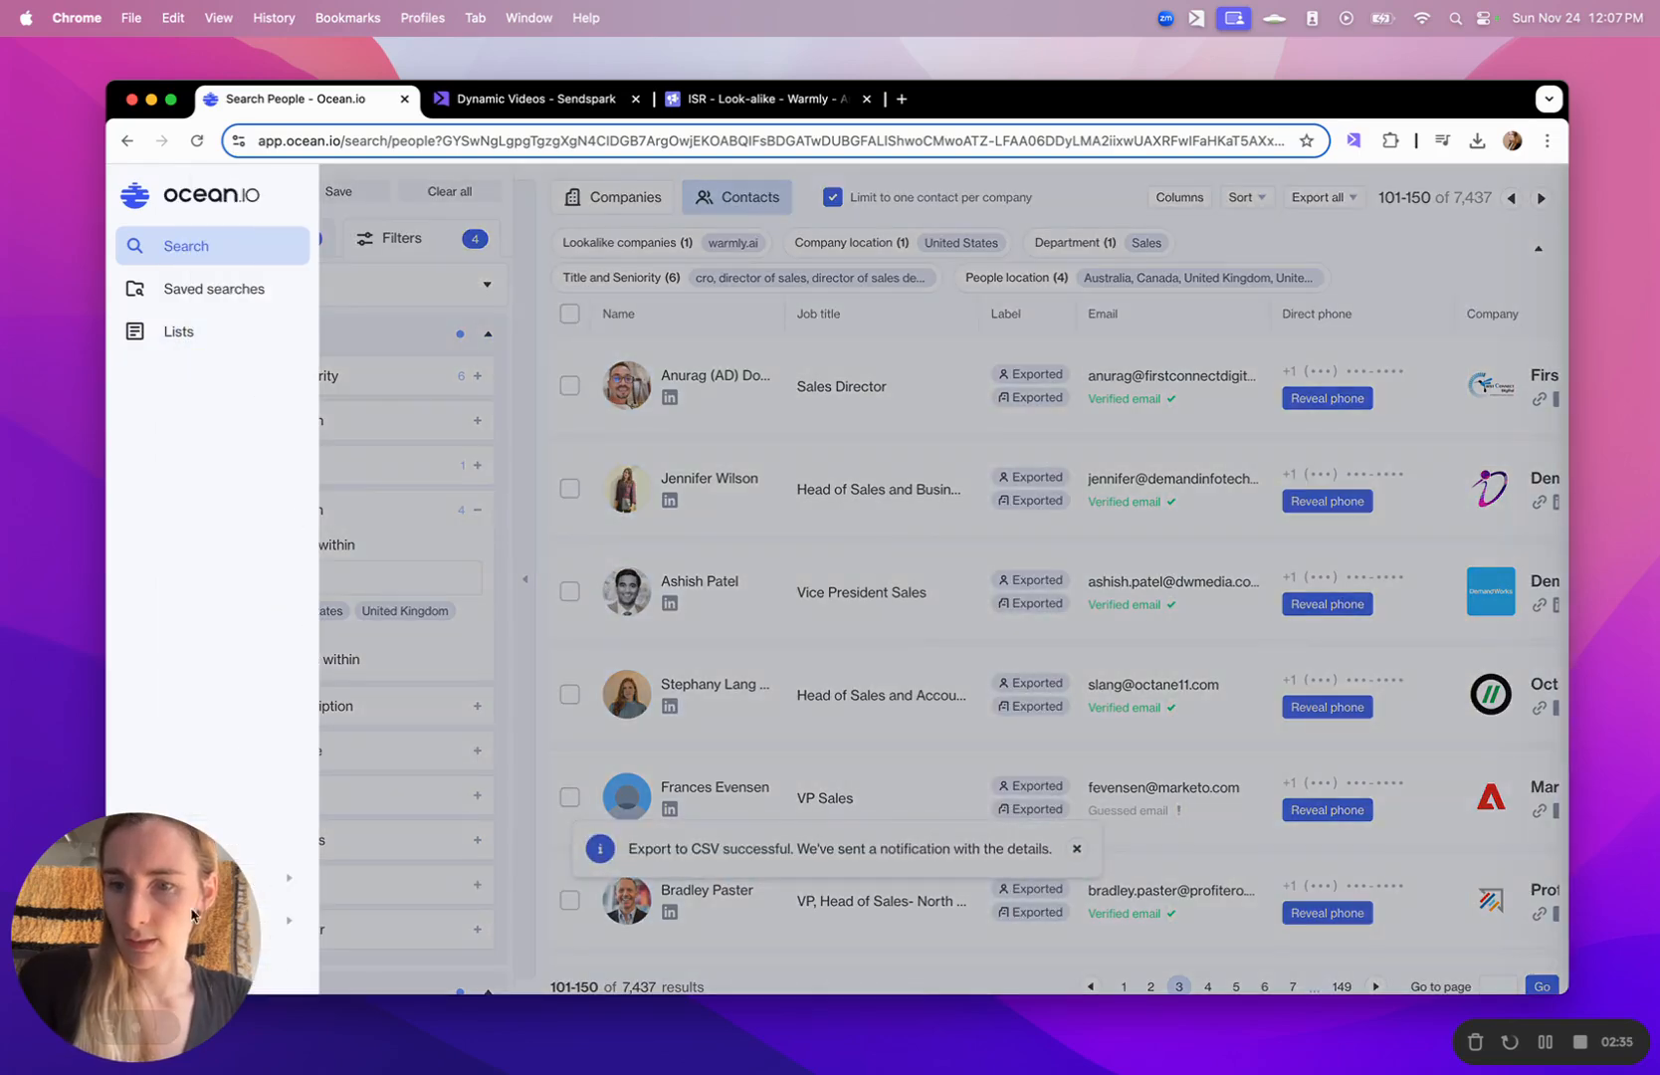
# - Download the newest export file, compiled for the selected people, from the notifications
pyautogui.moveTo(159, 896); pyautogui.dragTo(159, 471)
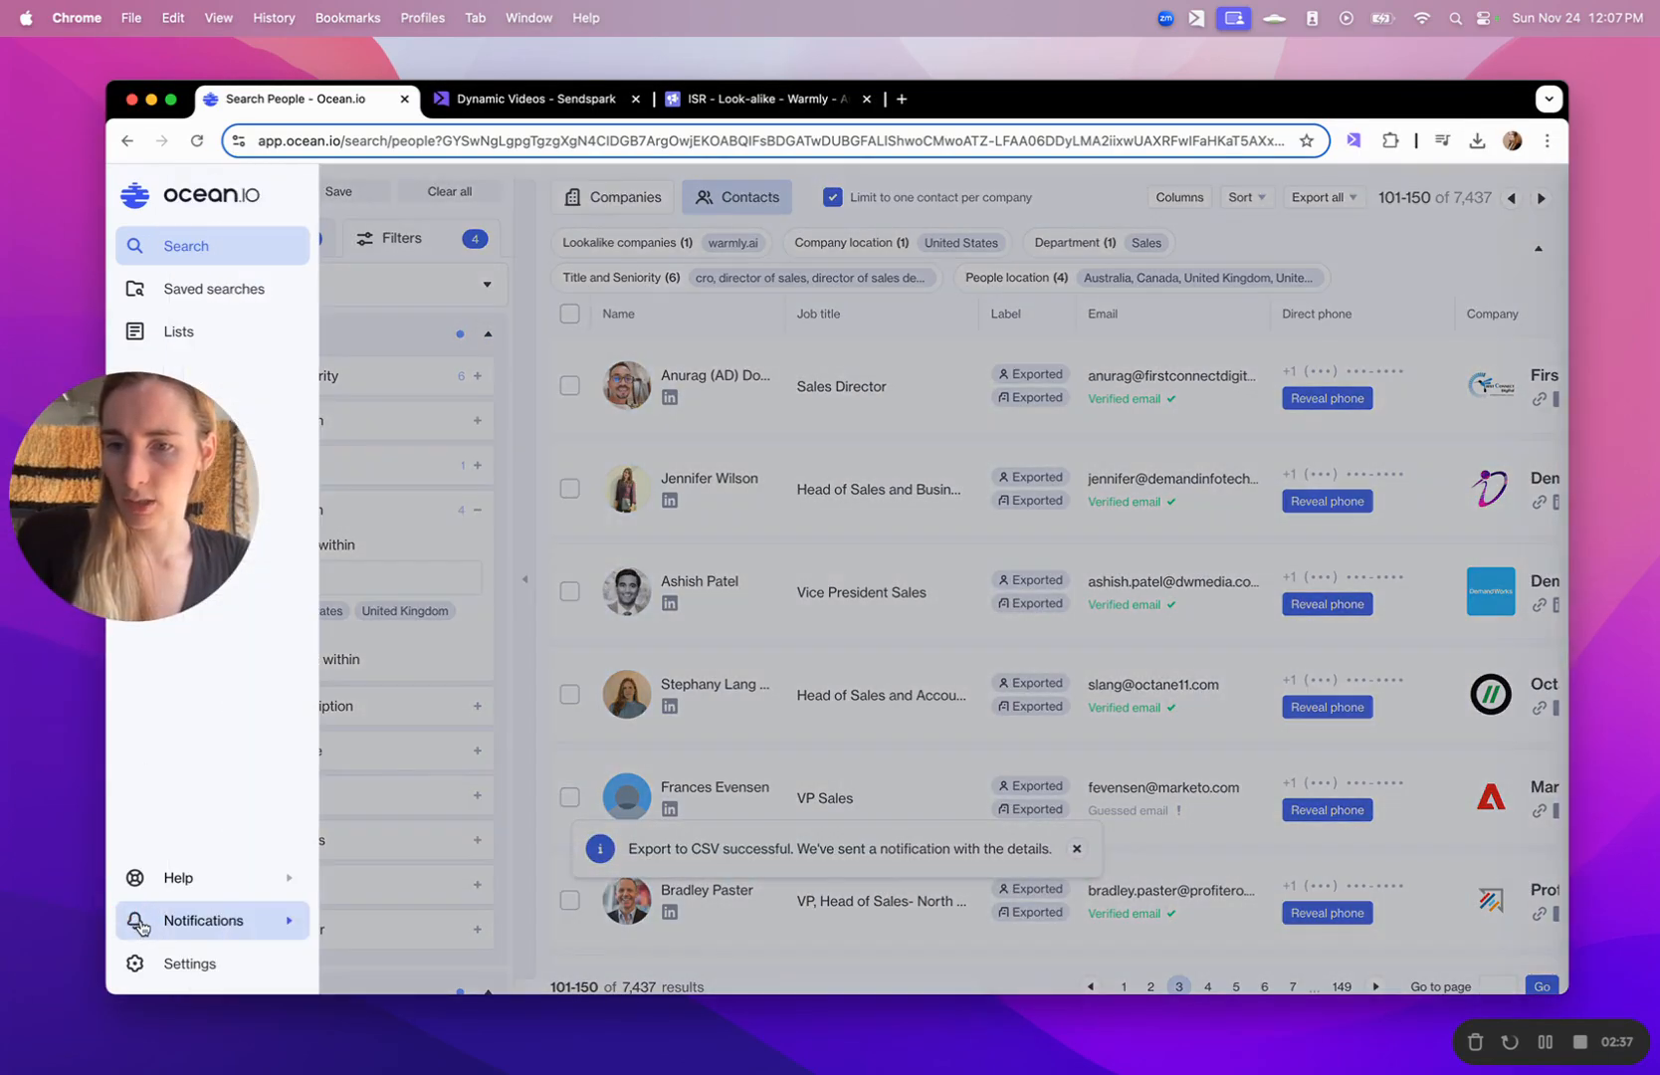
pyautogui.click(142, 925)
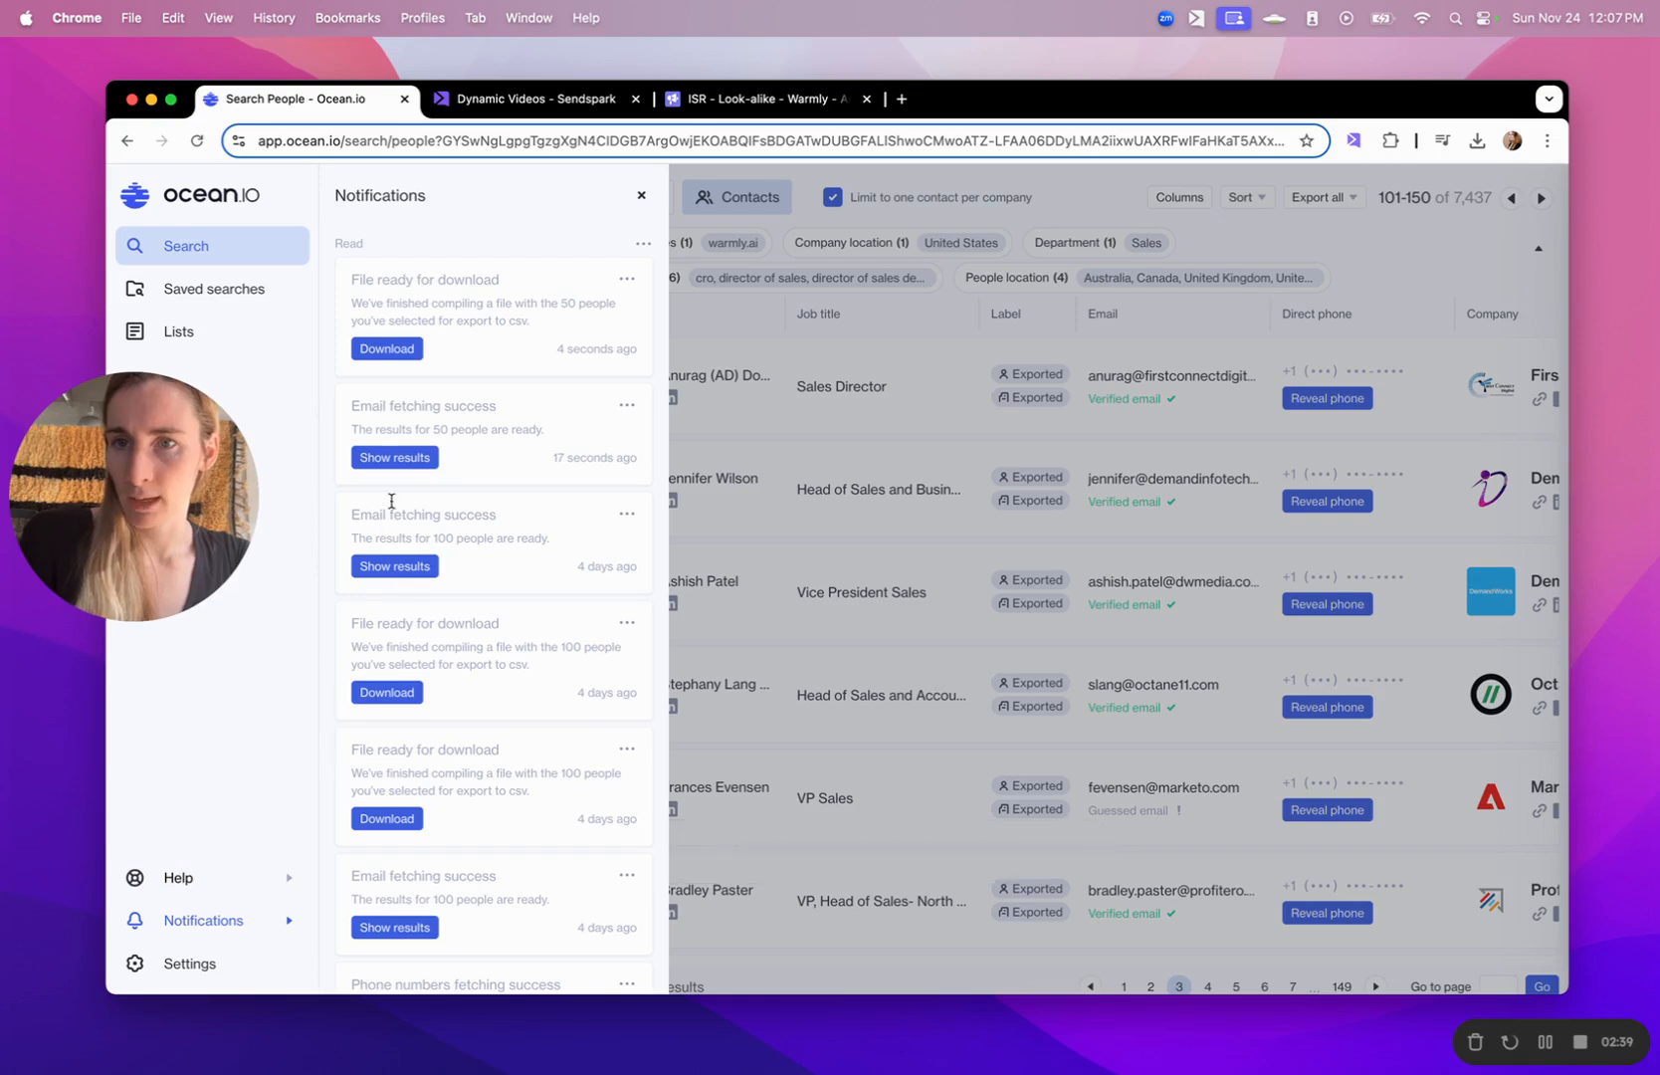
pyautogui.click(380, 349)
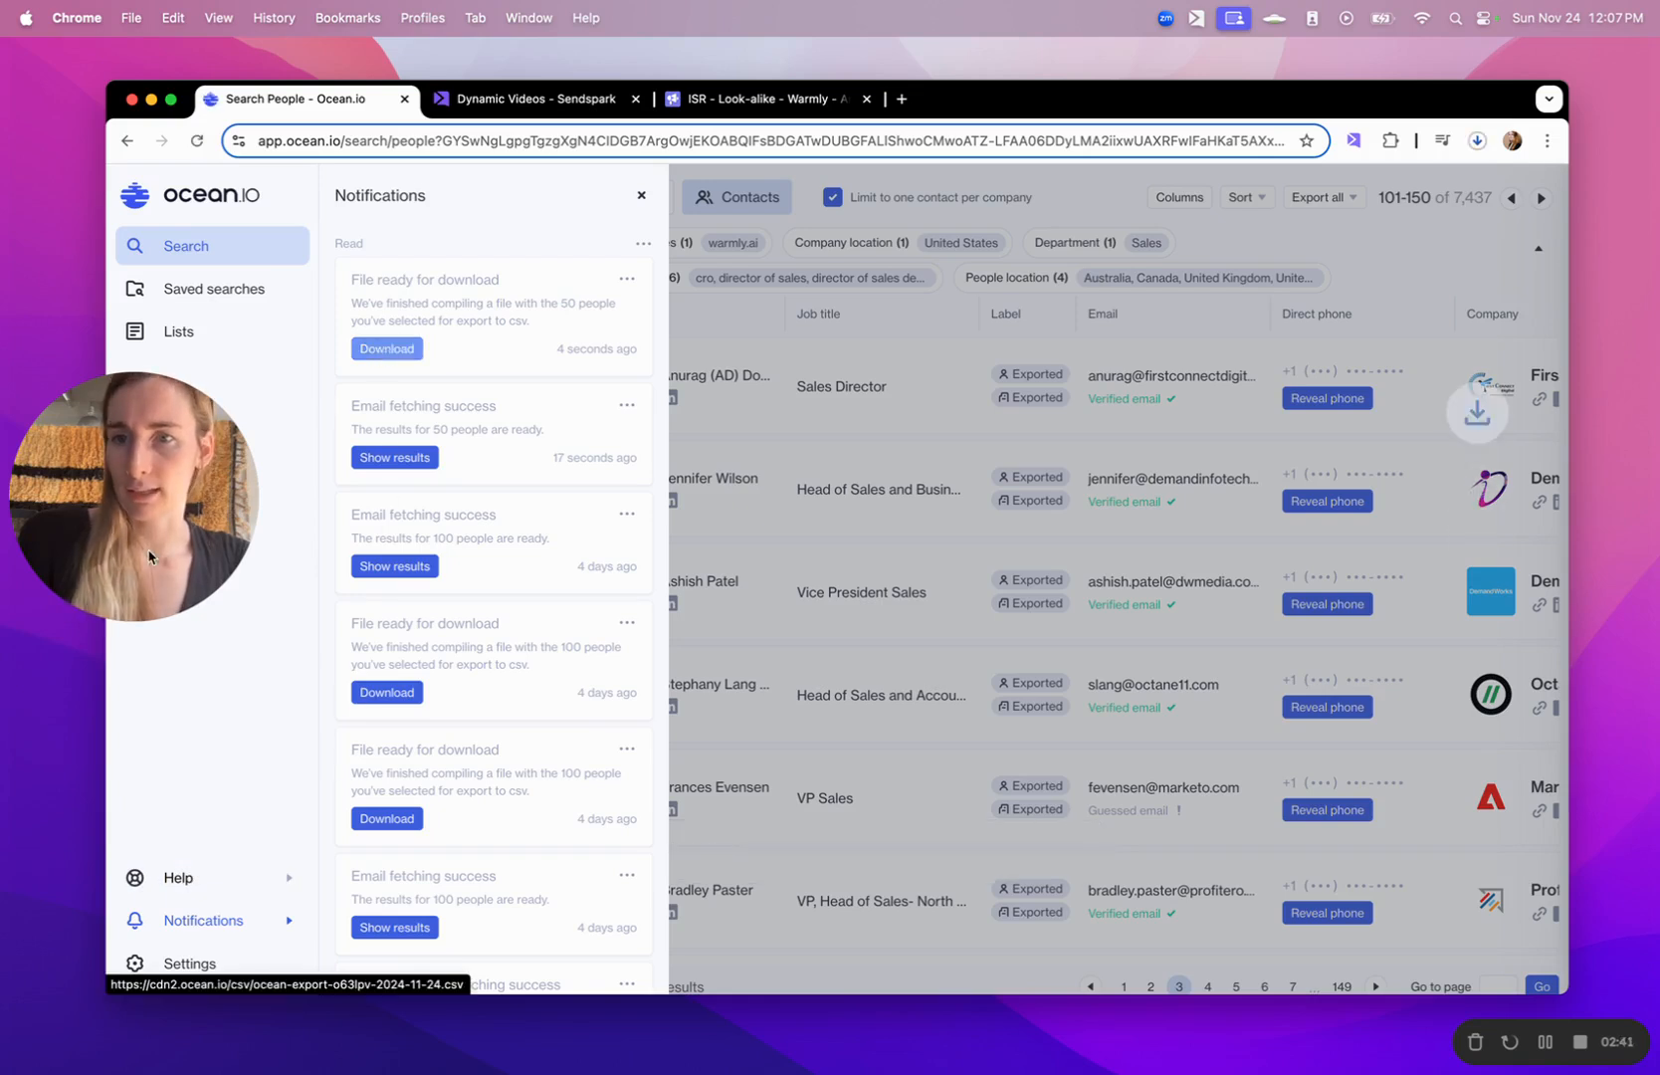
pyautogui.moveTo(160, 513); pyautogui.dragTo(160, 956)
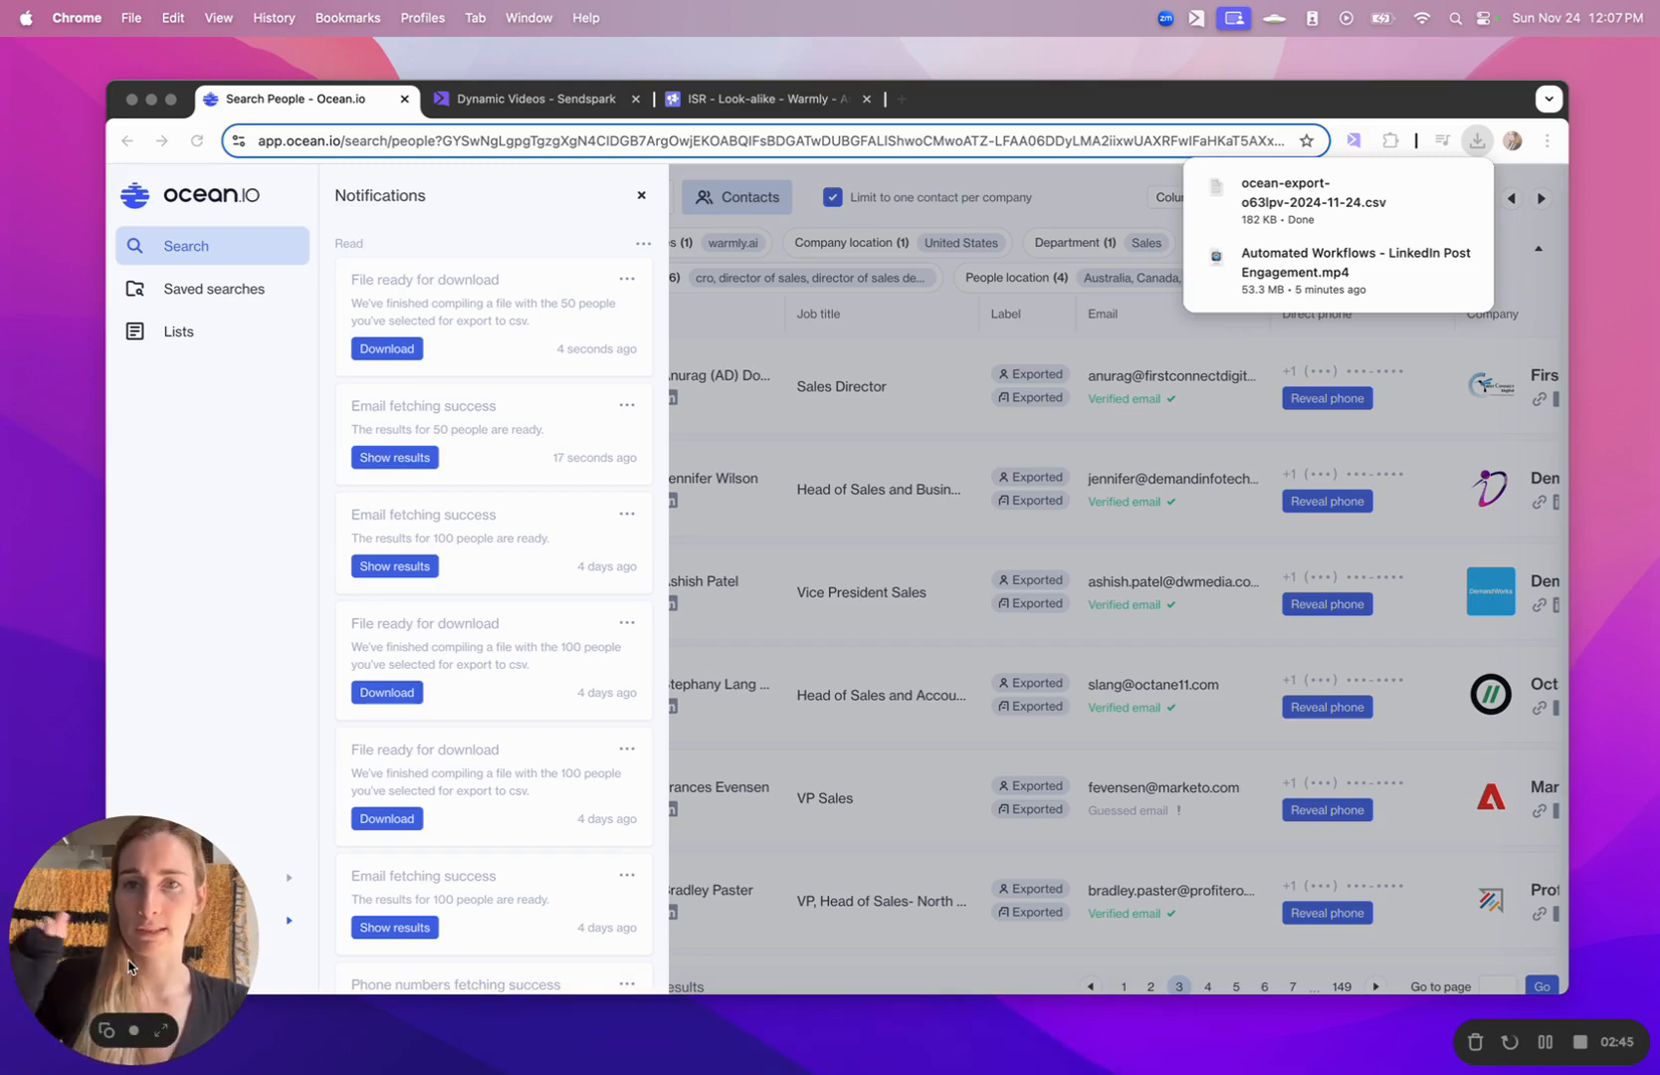
# - Switch to the Sendspark dynamic video campaign and upload ocean-export-o63lpv-2024-11-24.csv into its contact list
pyautogui.click(562, 103)
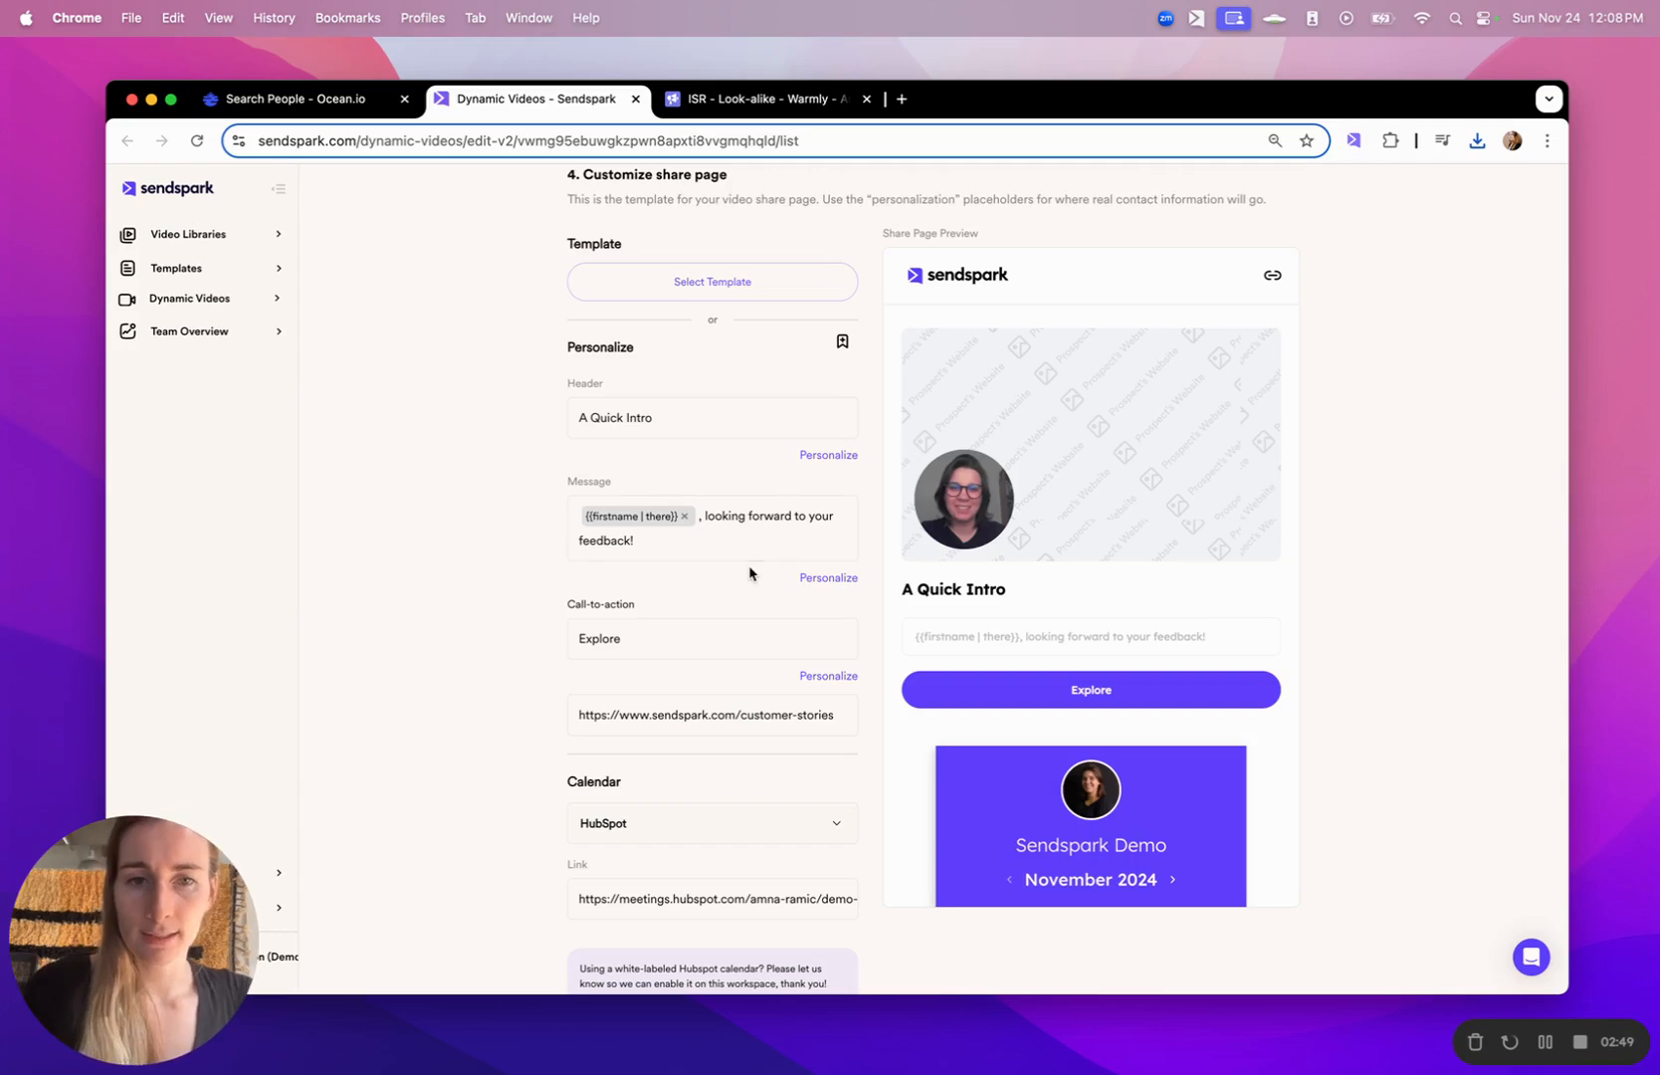
pyautogui.scroll(-10, 1422, 604)
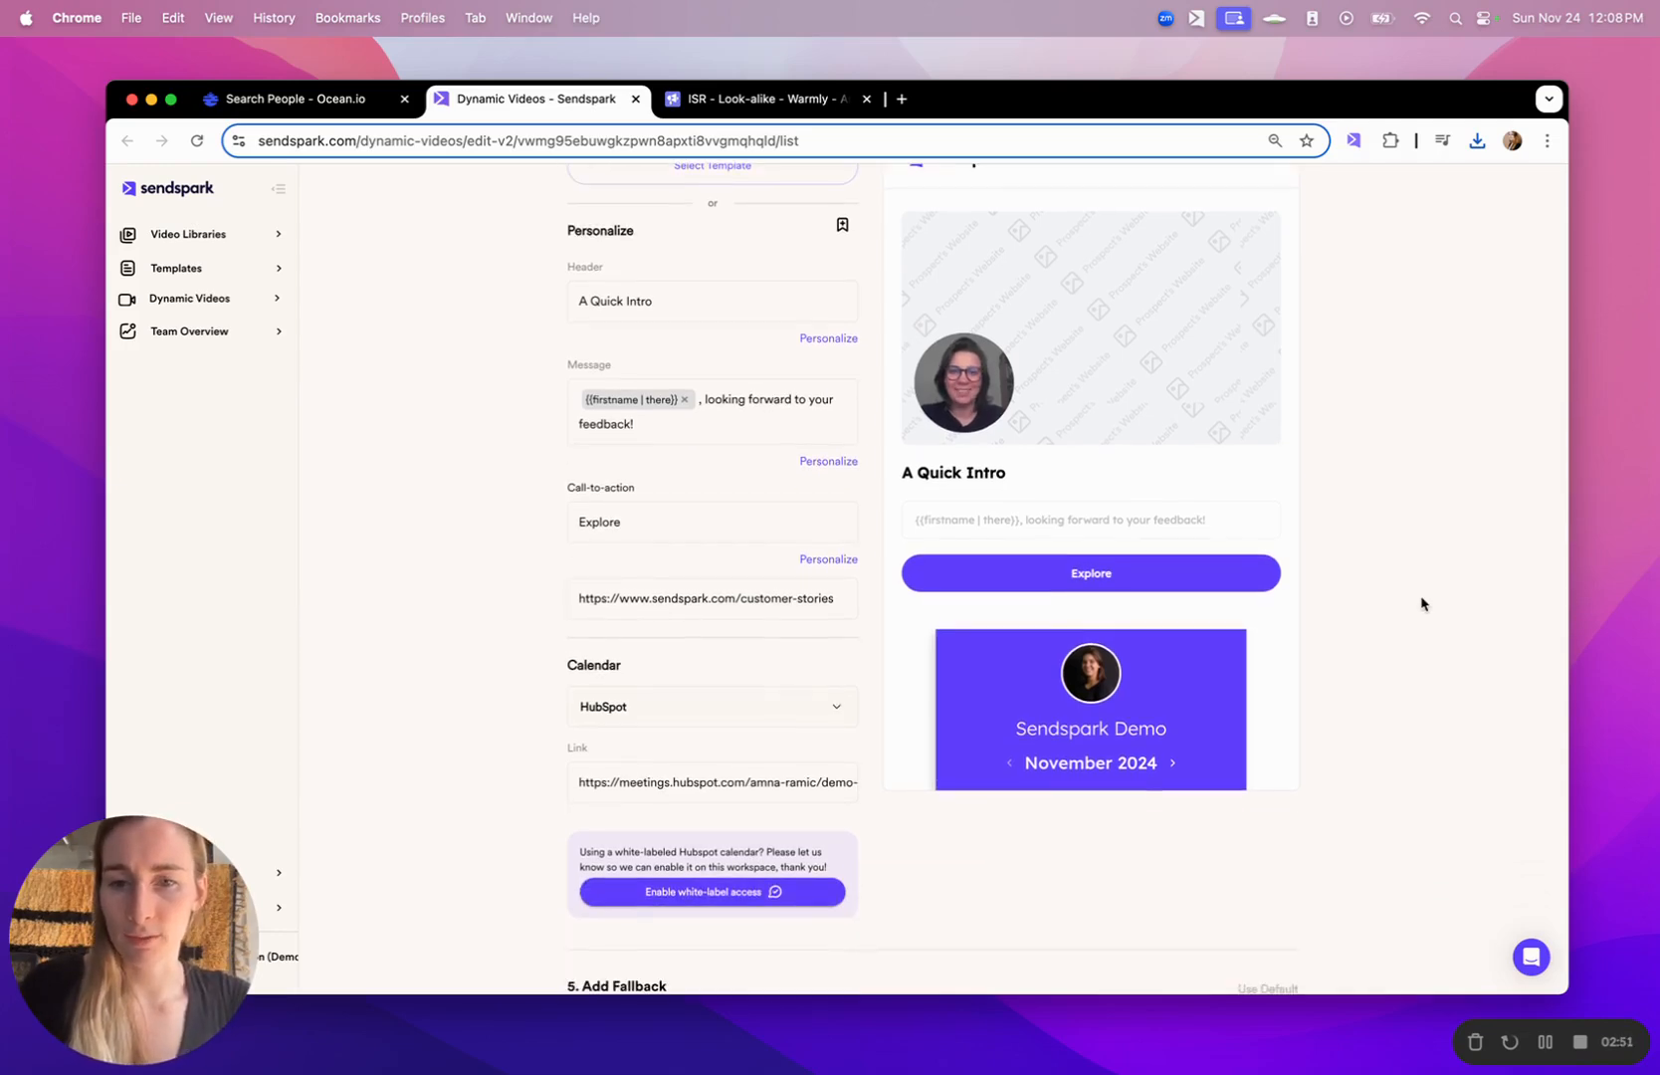
pyautogui.scroll(-4, 1421, 604)
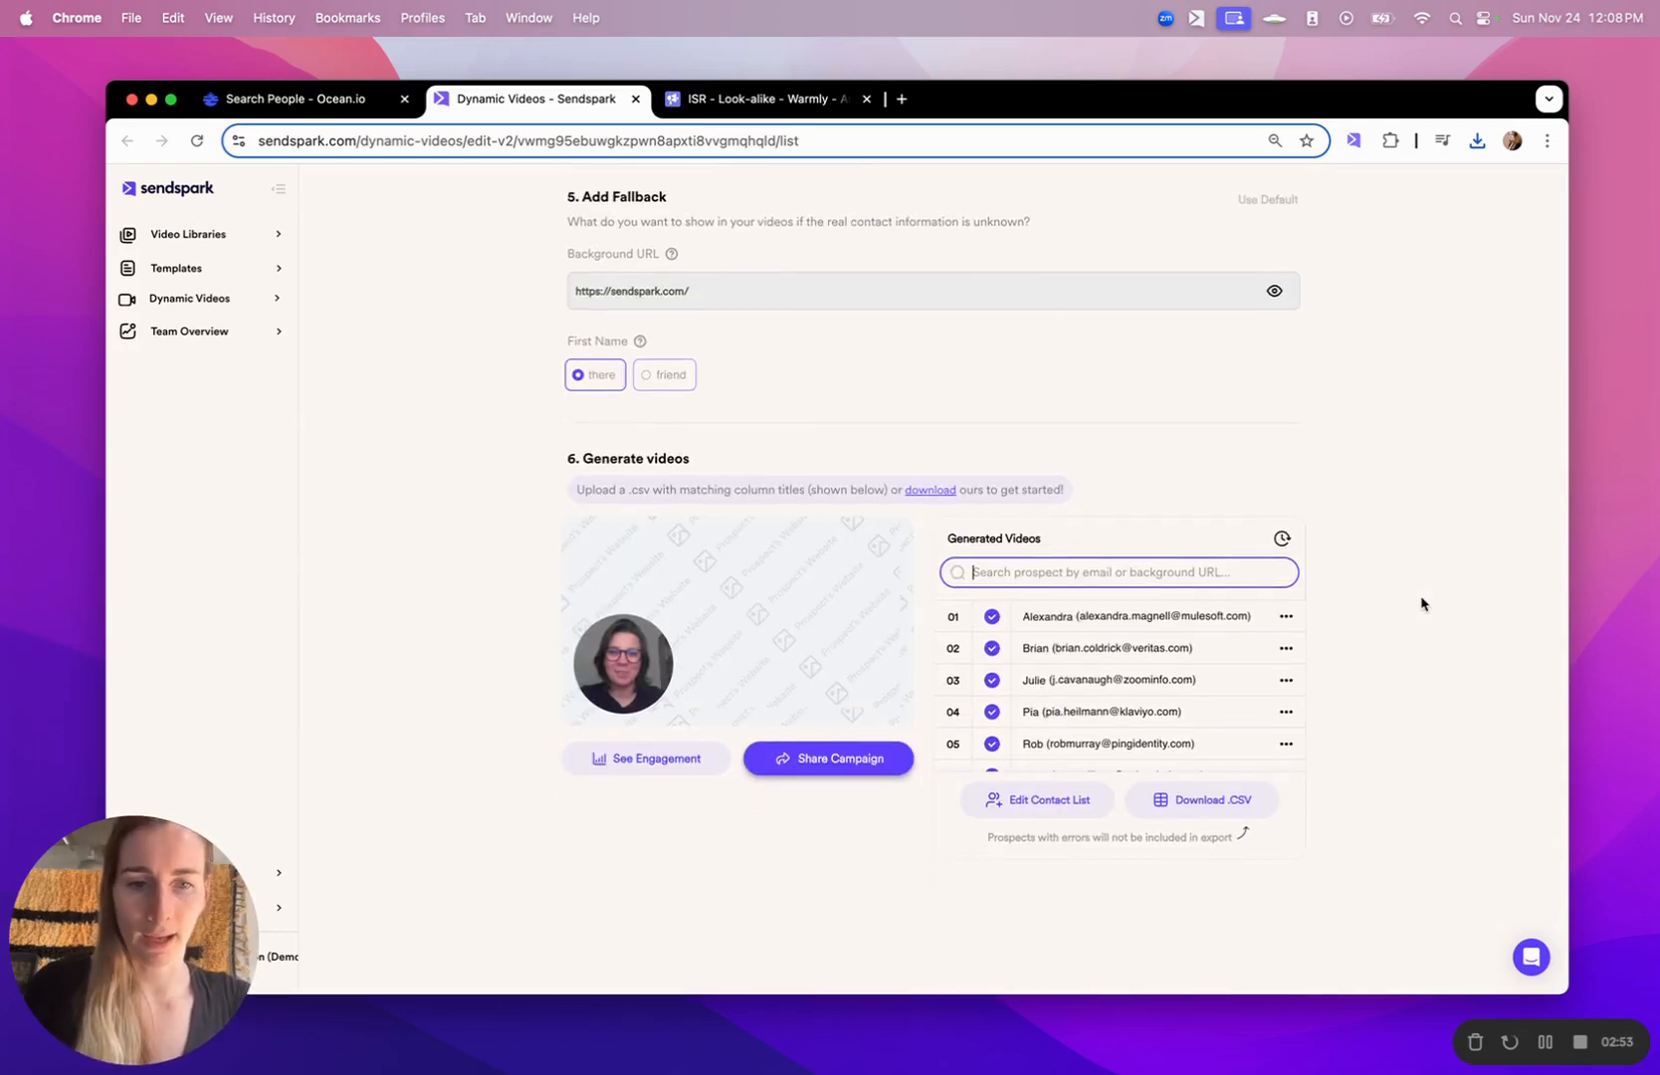
pyautogui.click(1000, 807)
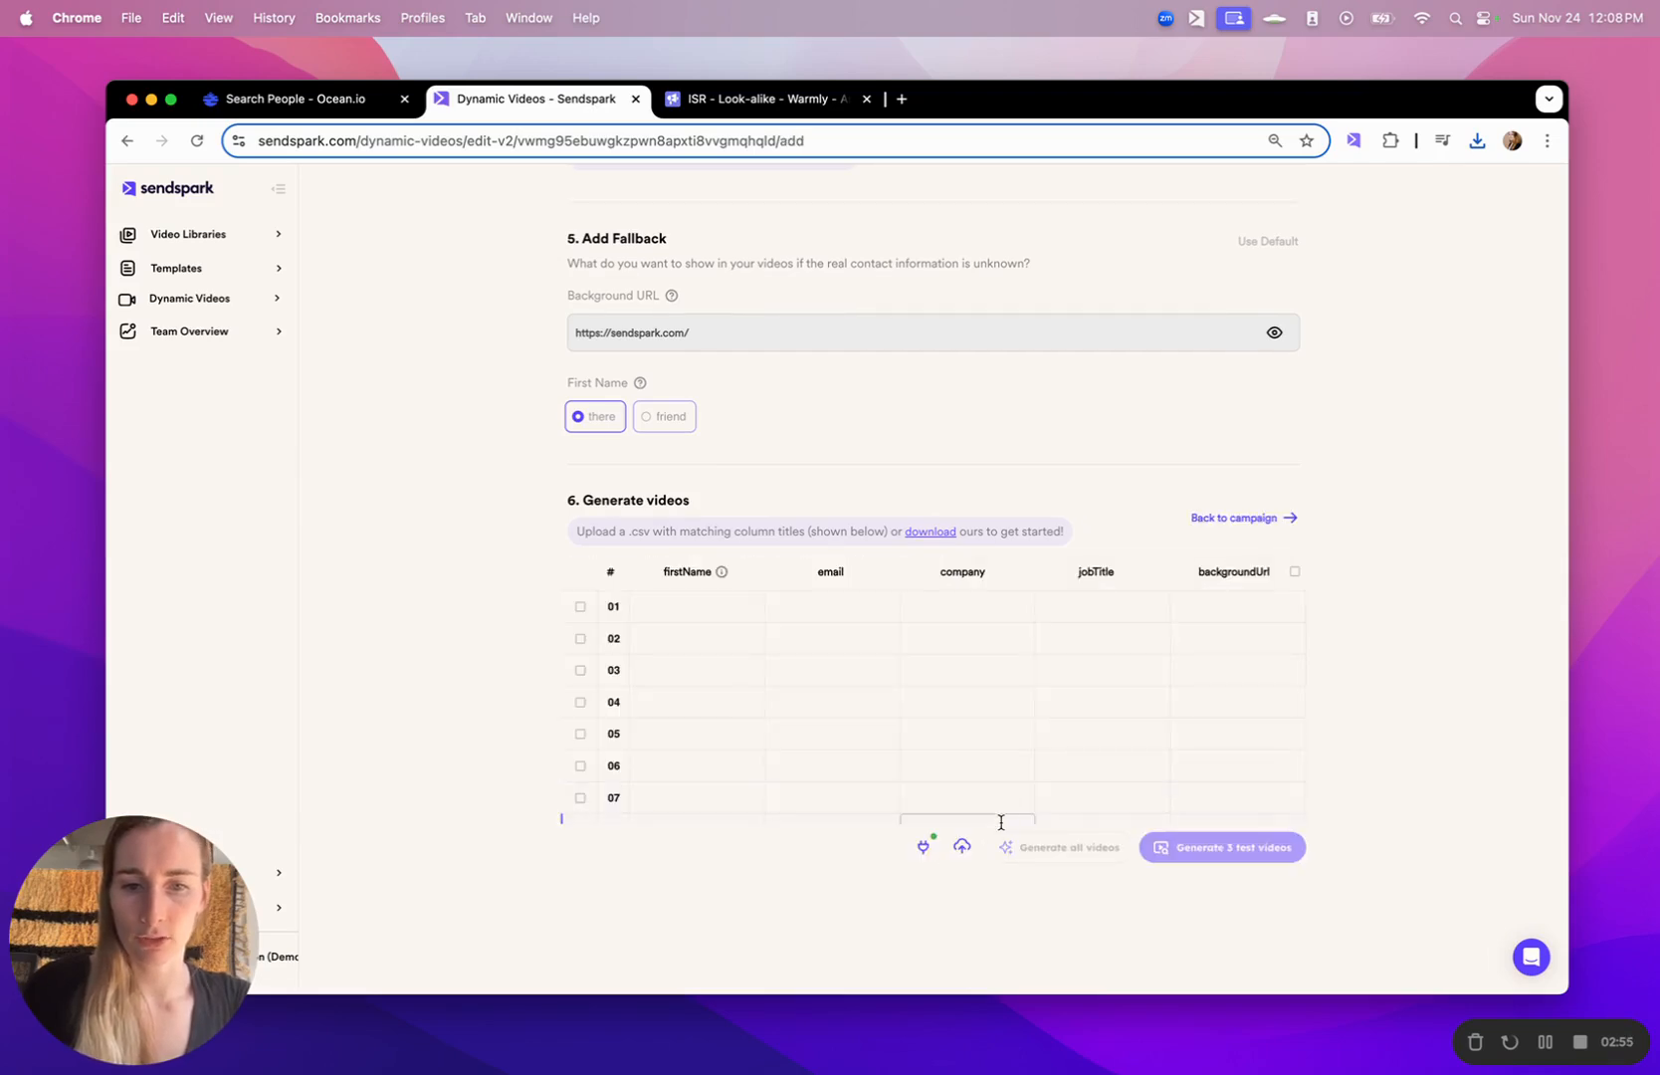
pyautogui.click(964, 847)
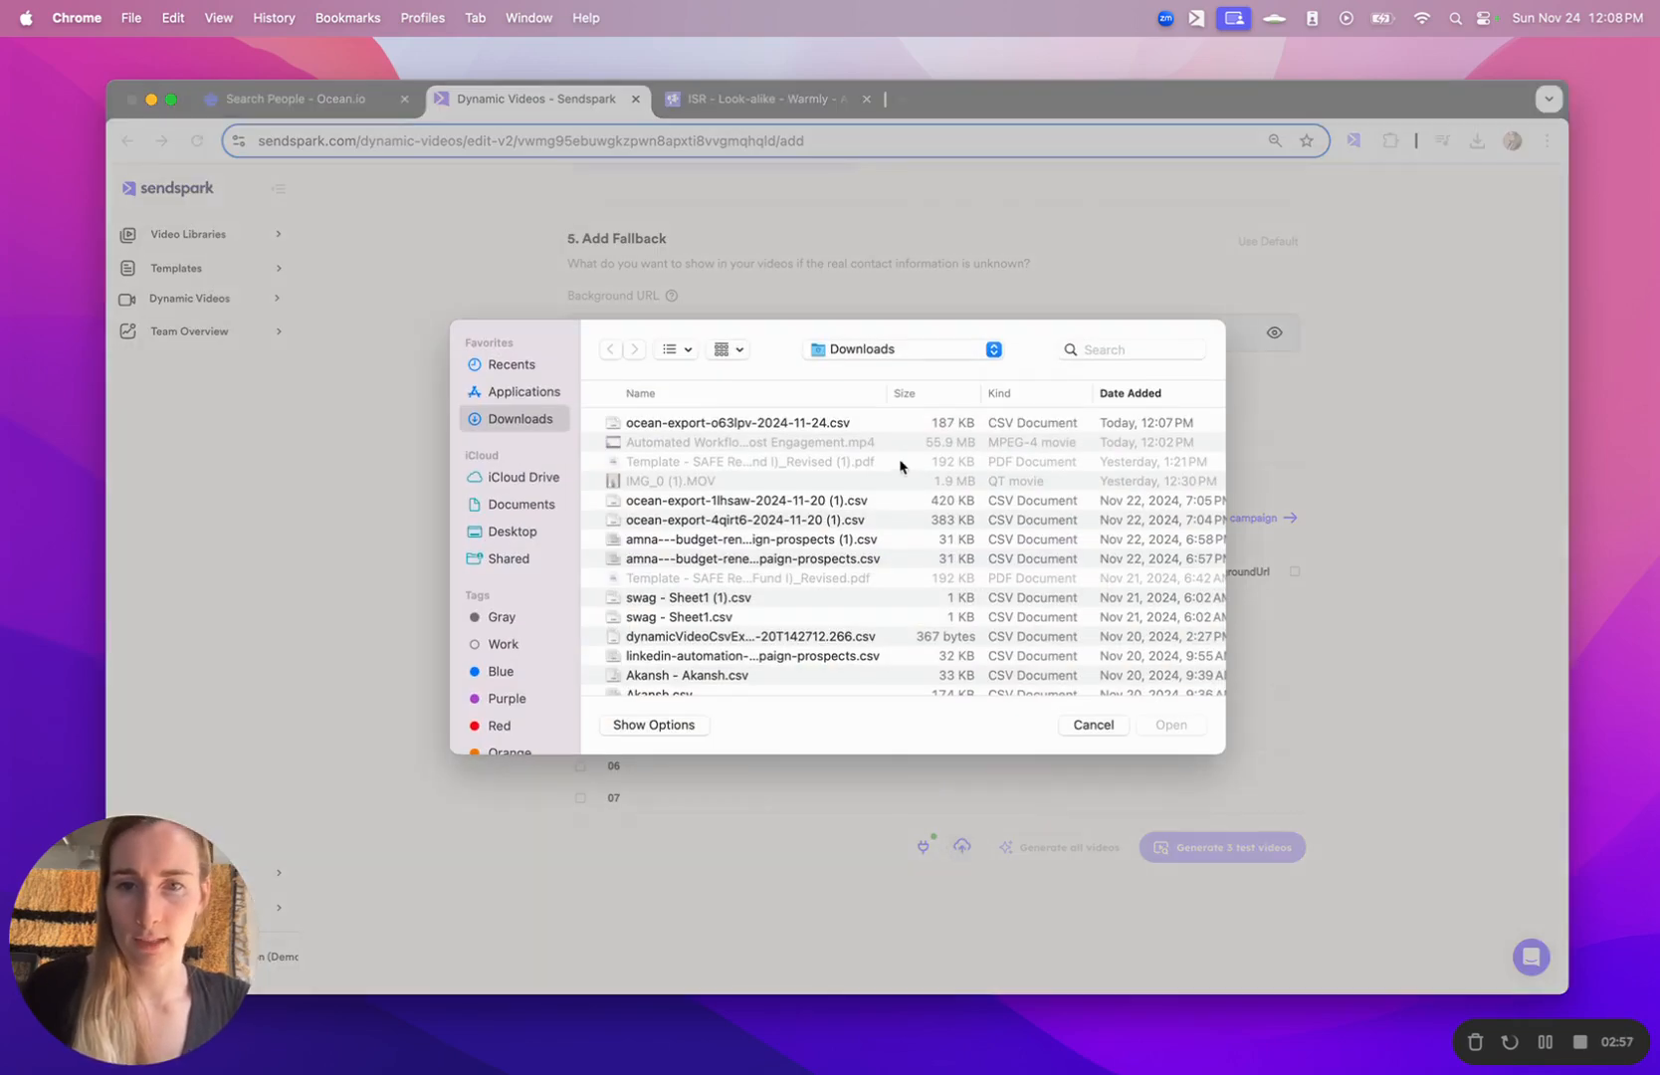
pyautogui.click(807, 426)
pyautogui.click(1172, 725)
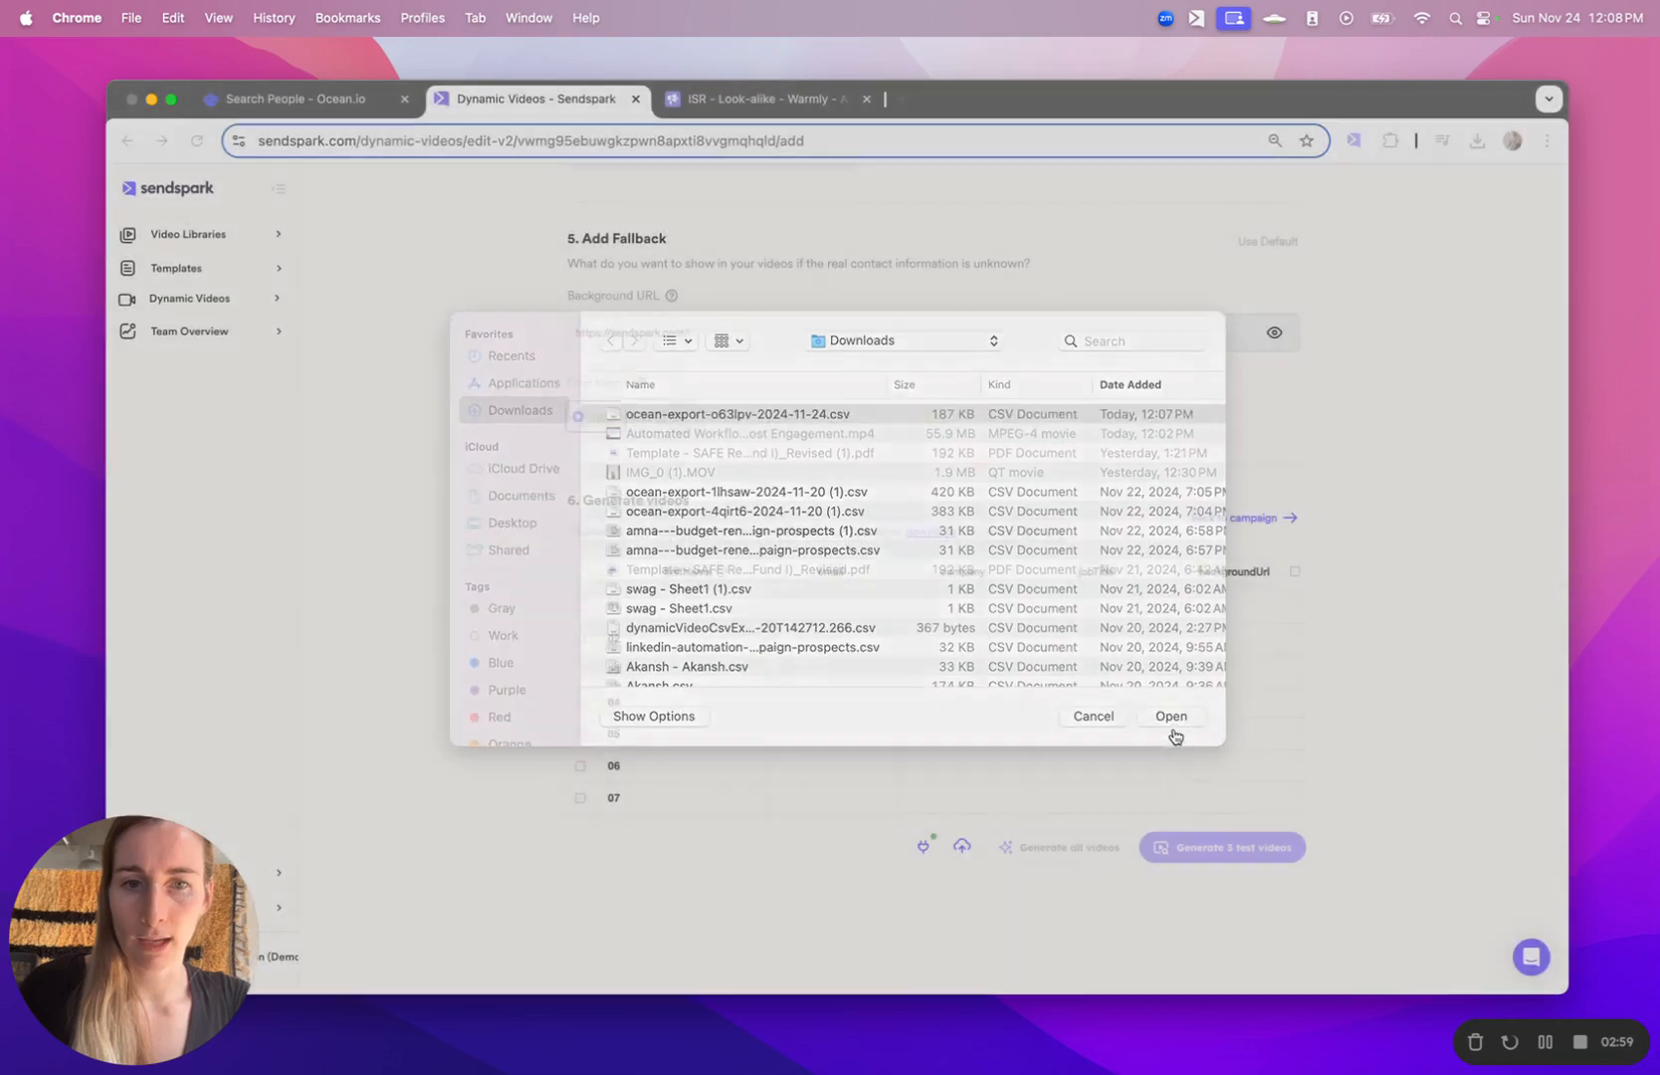
# - Map First Name to Person First name, Email to Person Email, and Company to the export's Company field
pyautogui.click(949, 503)
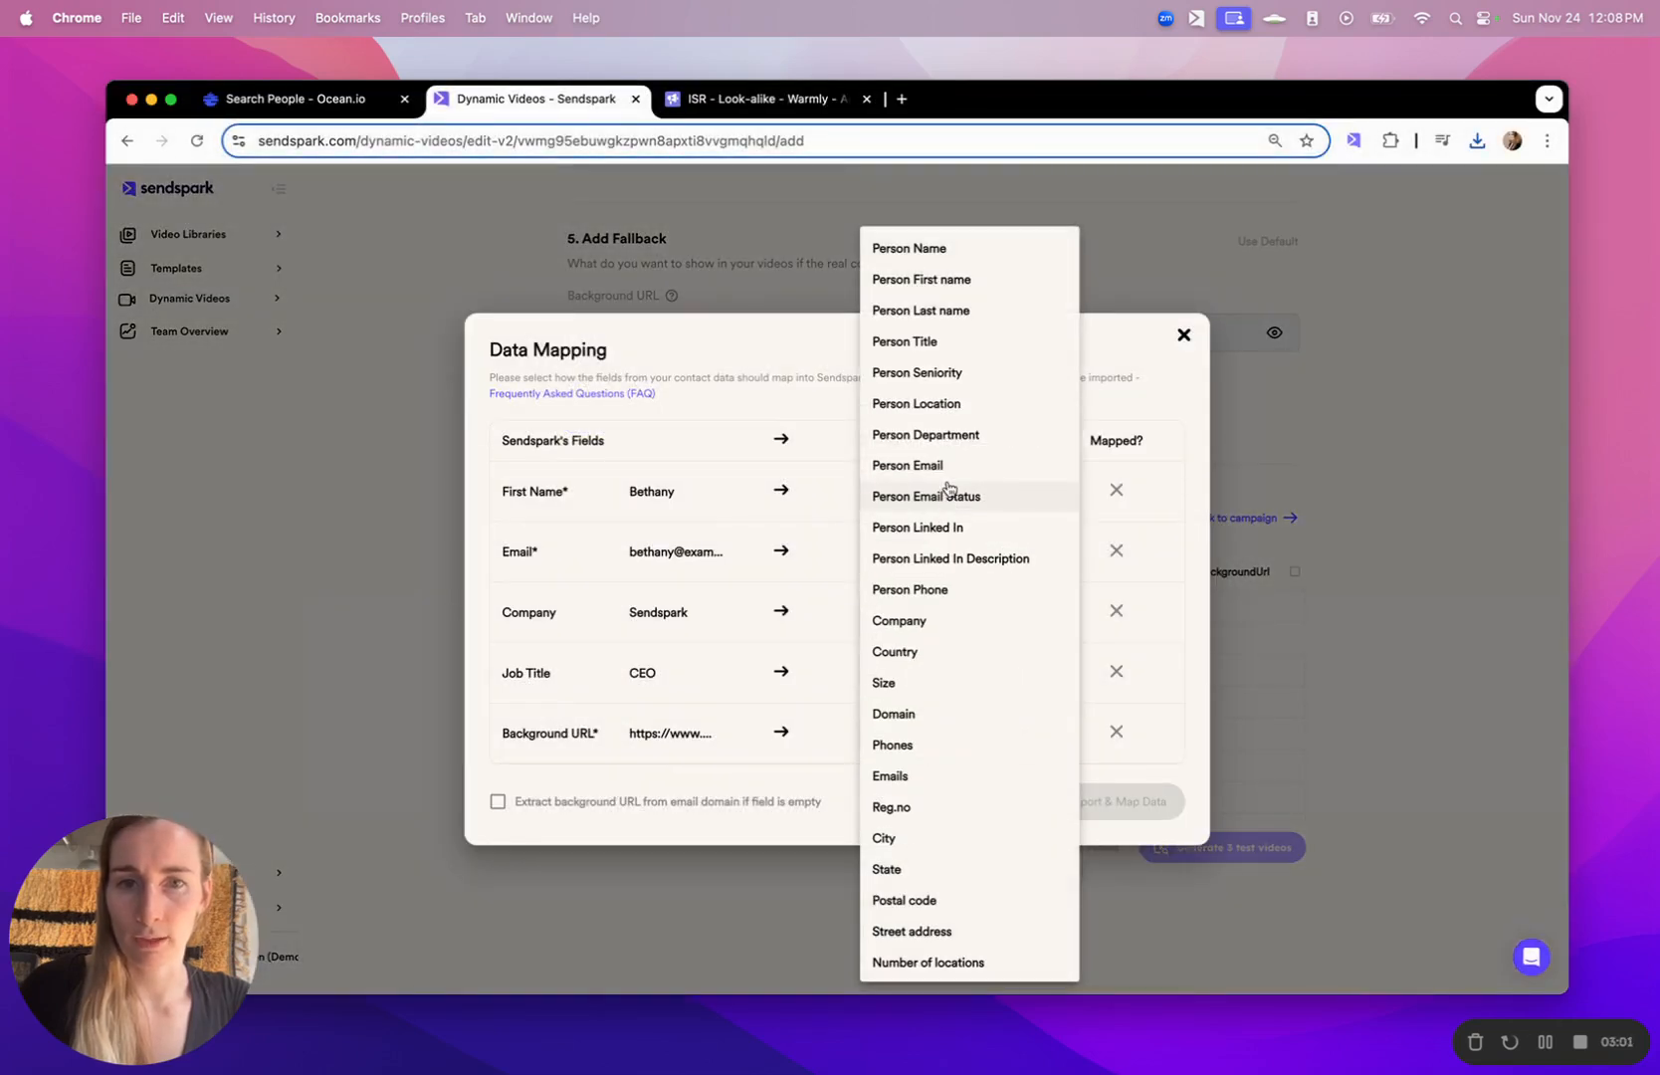
pyautogui.click(958, 281)
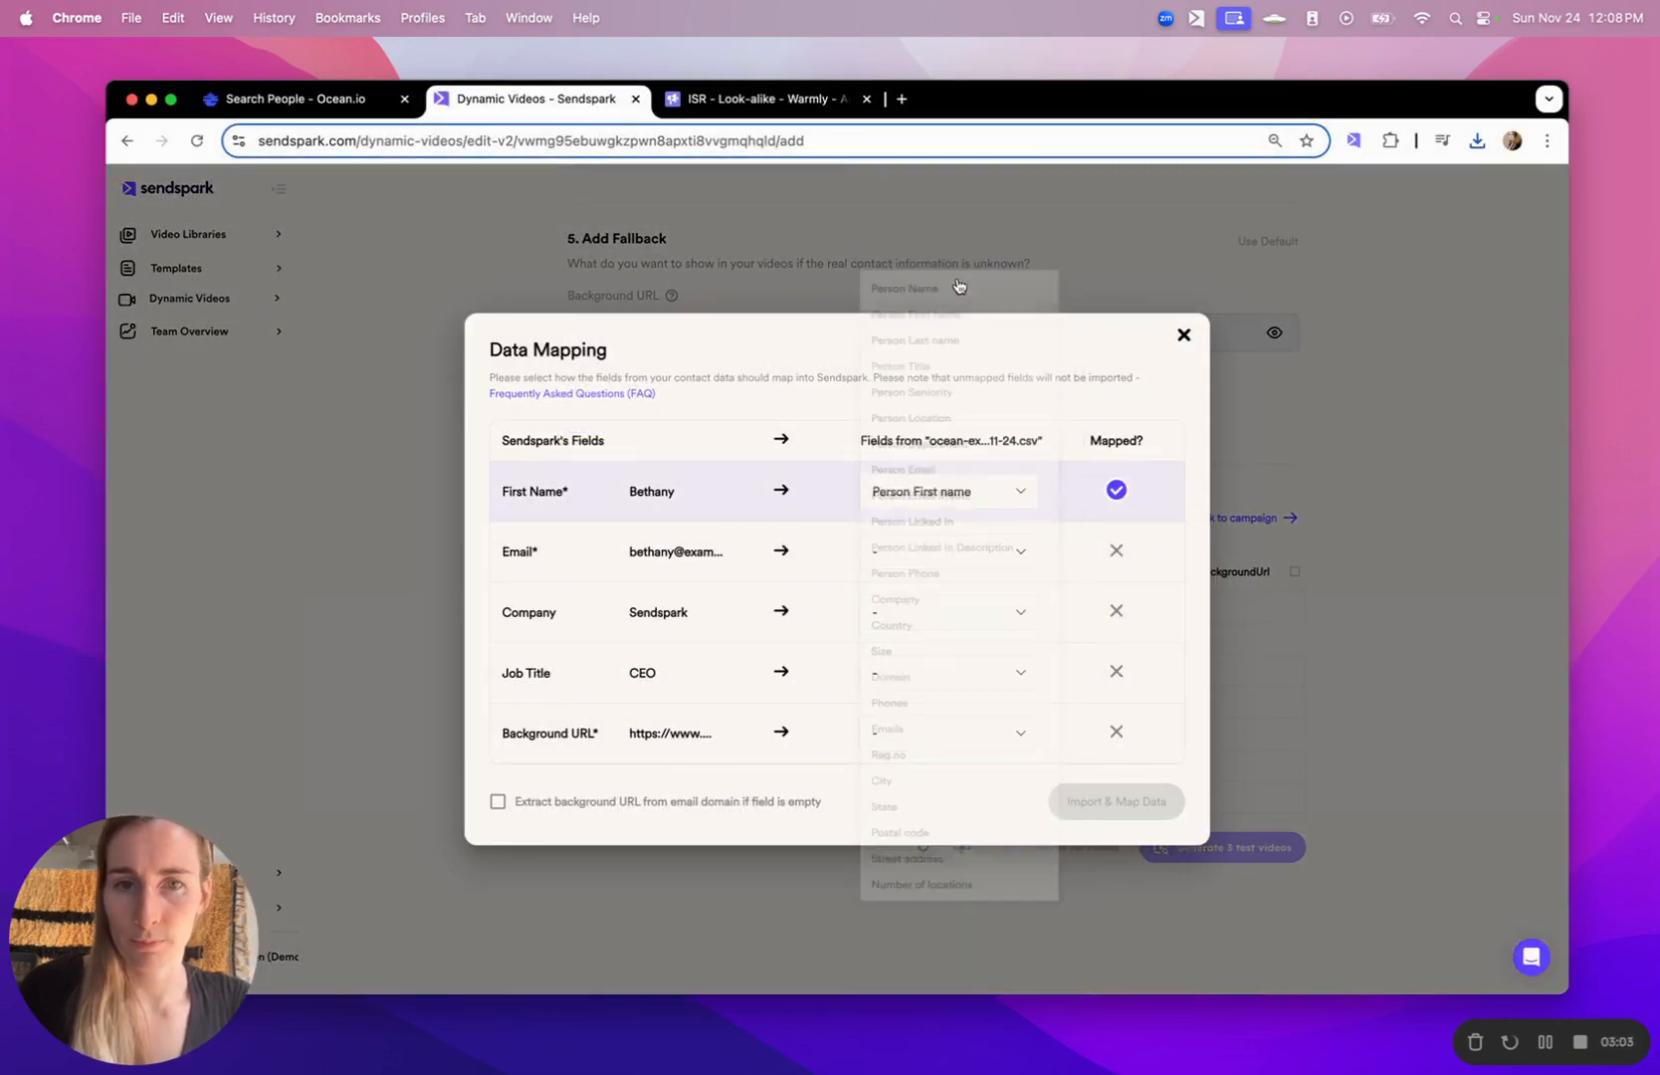
pyautogui.click(970, 555)
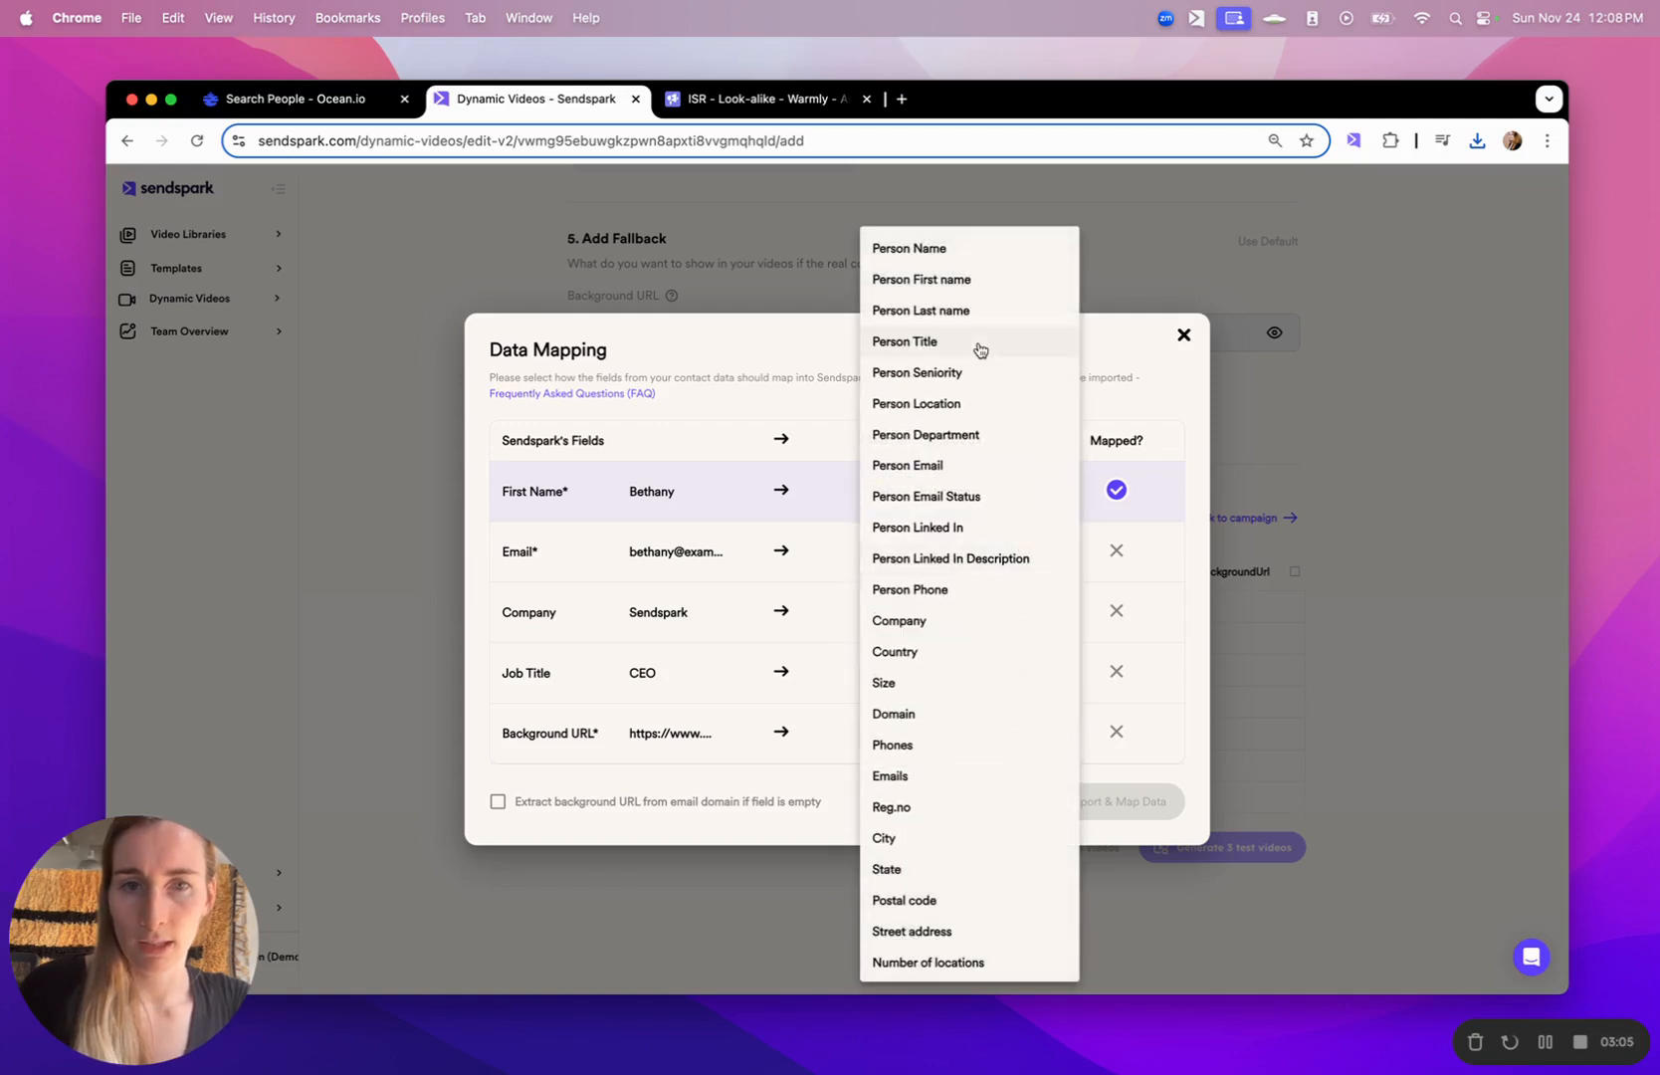
pyautogui.click(930, 466)
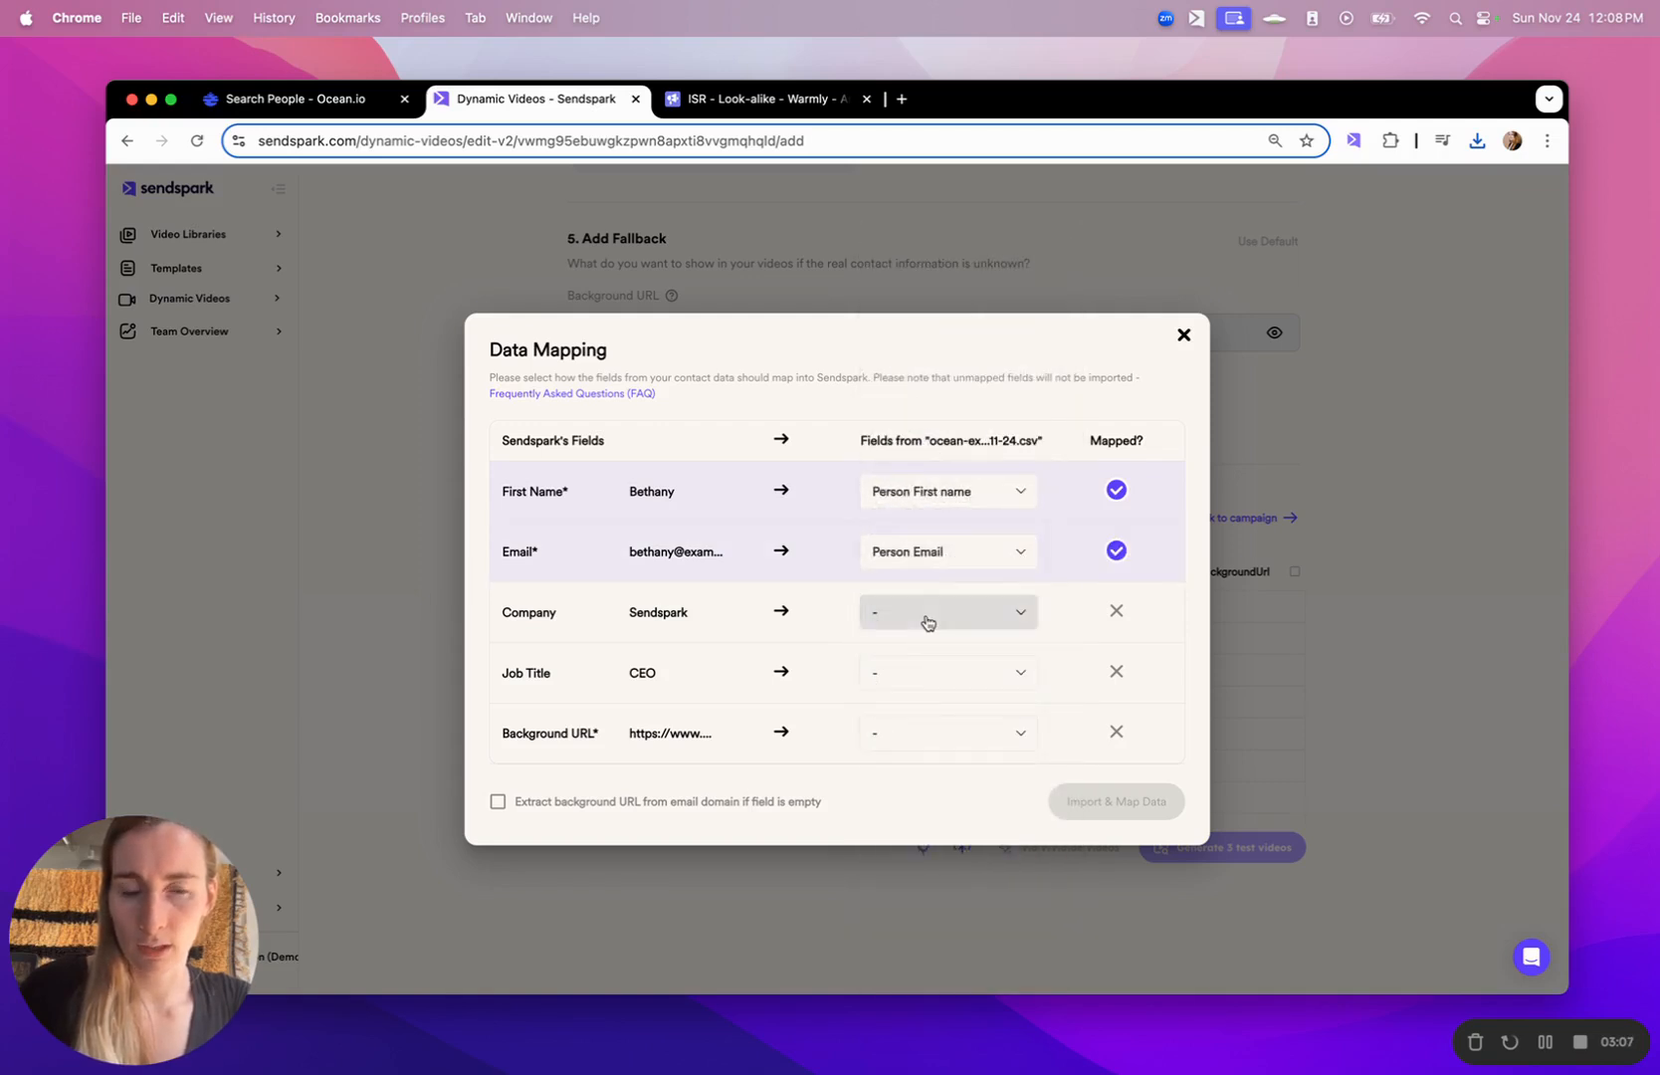
pyautogui.click(931, 613)
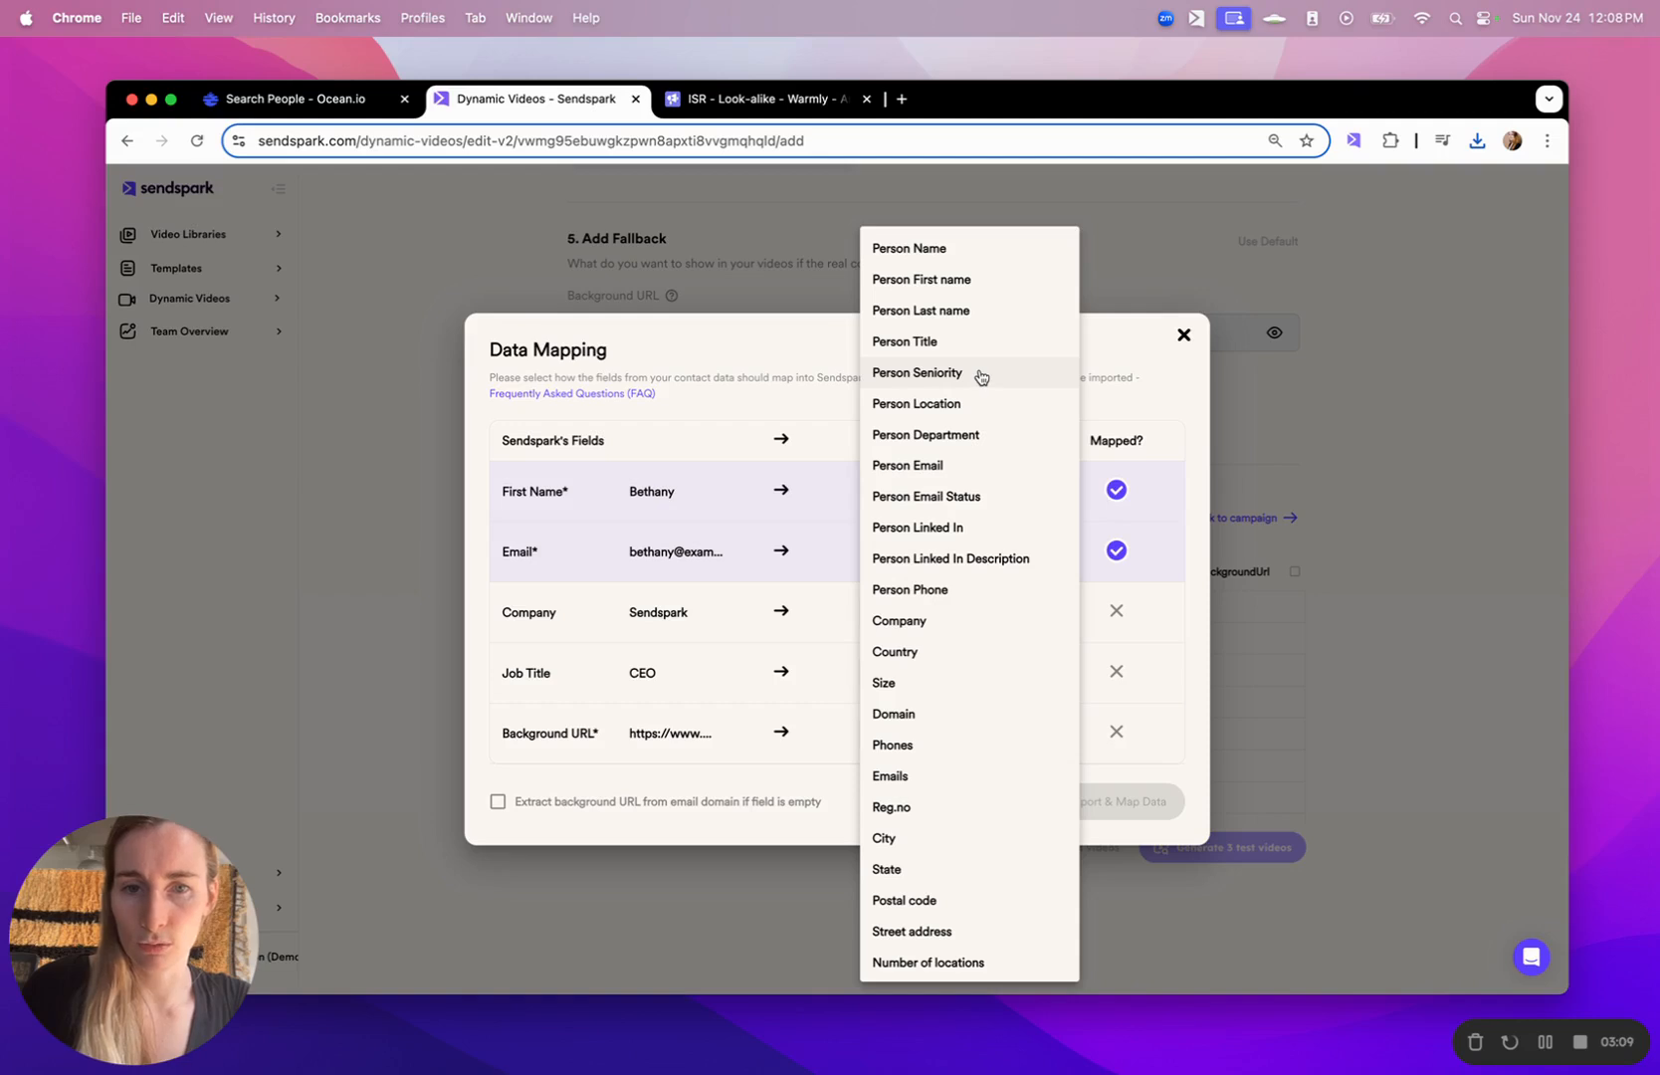
pyautogui.click(924, 623)
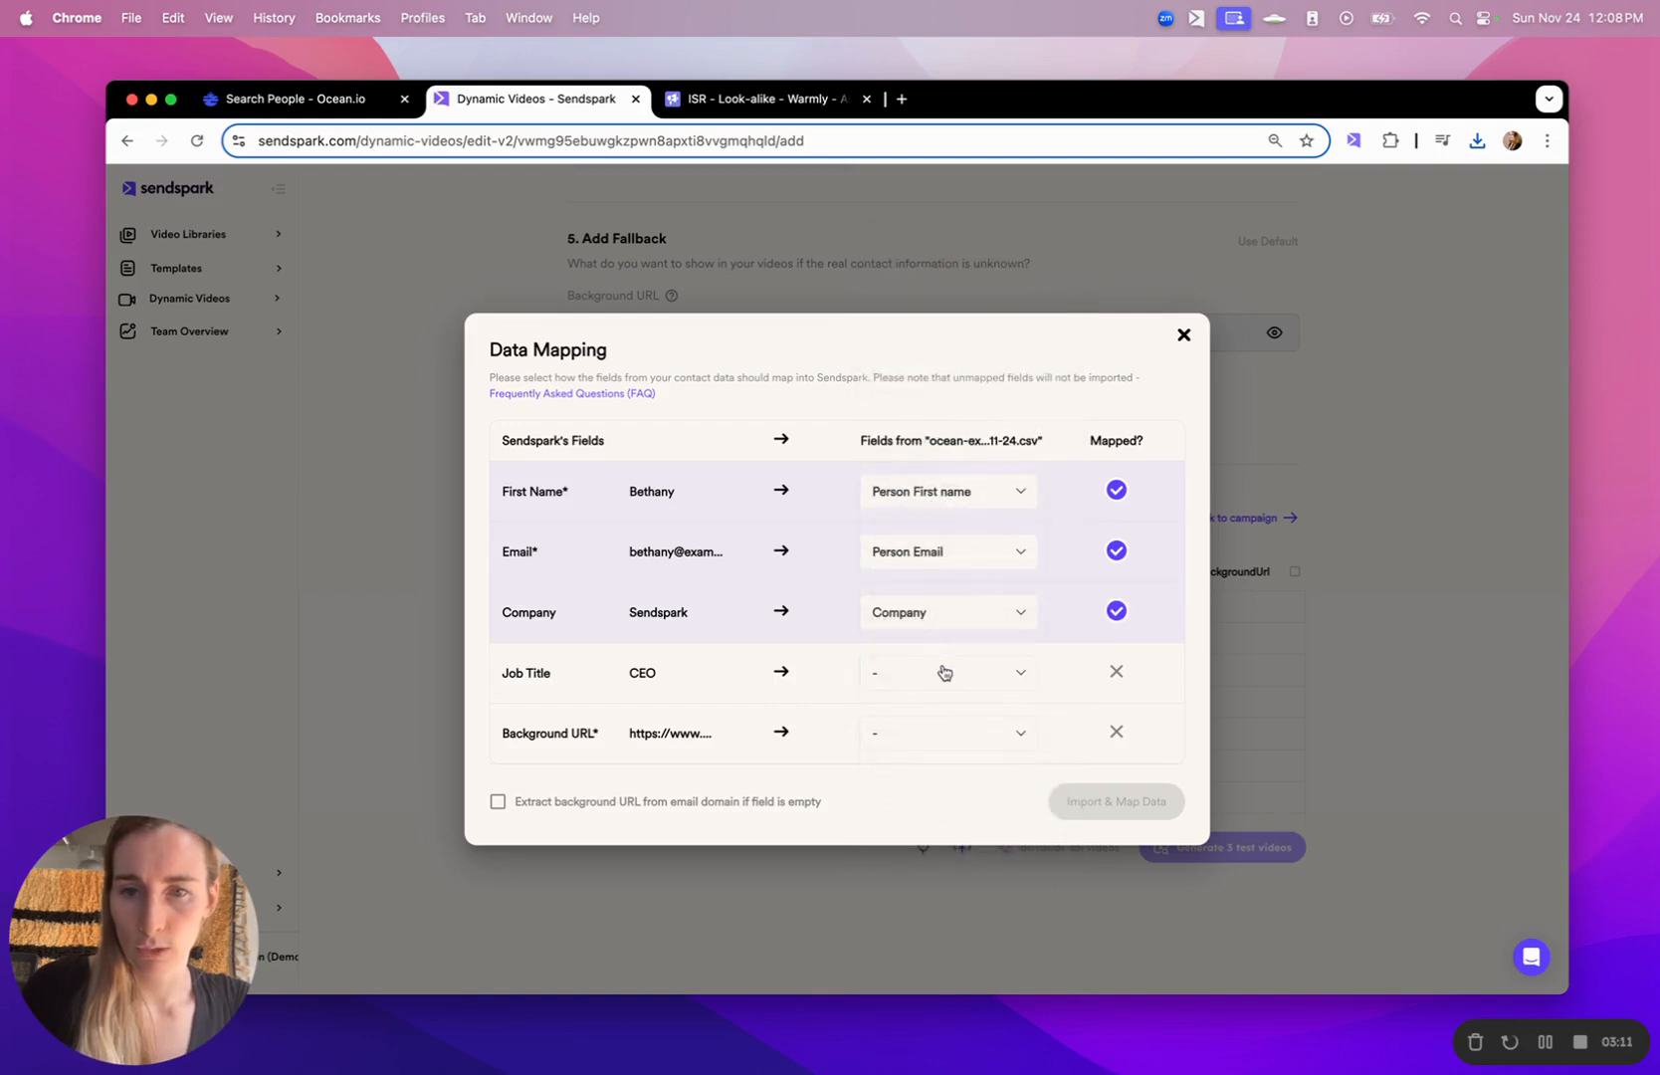
# - Map Job Title to Person Title and Background URL to Domain, allow URL extraction from the email domain, and import the data
pyautogui.click(941, 673)
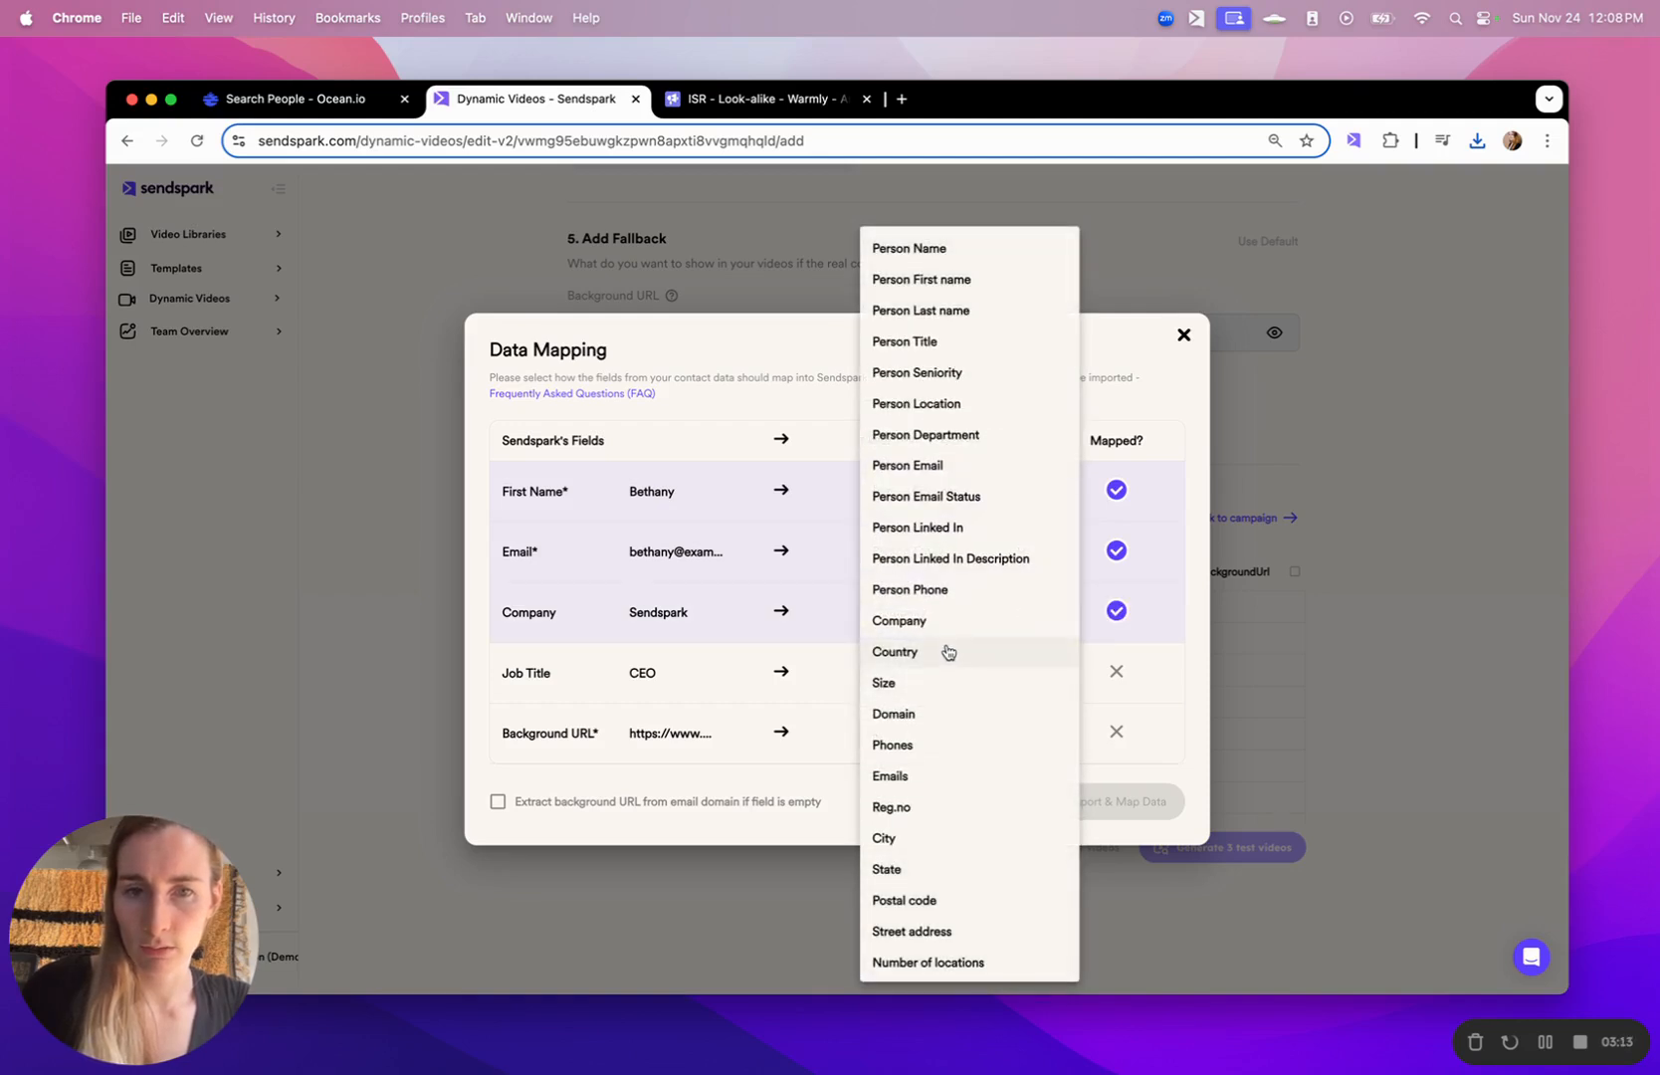
pyautogui.click(970, 341)
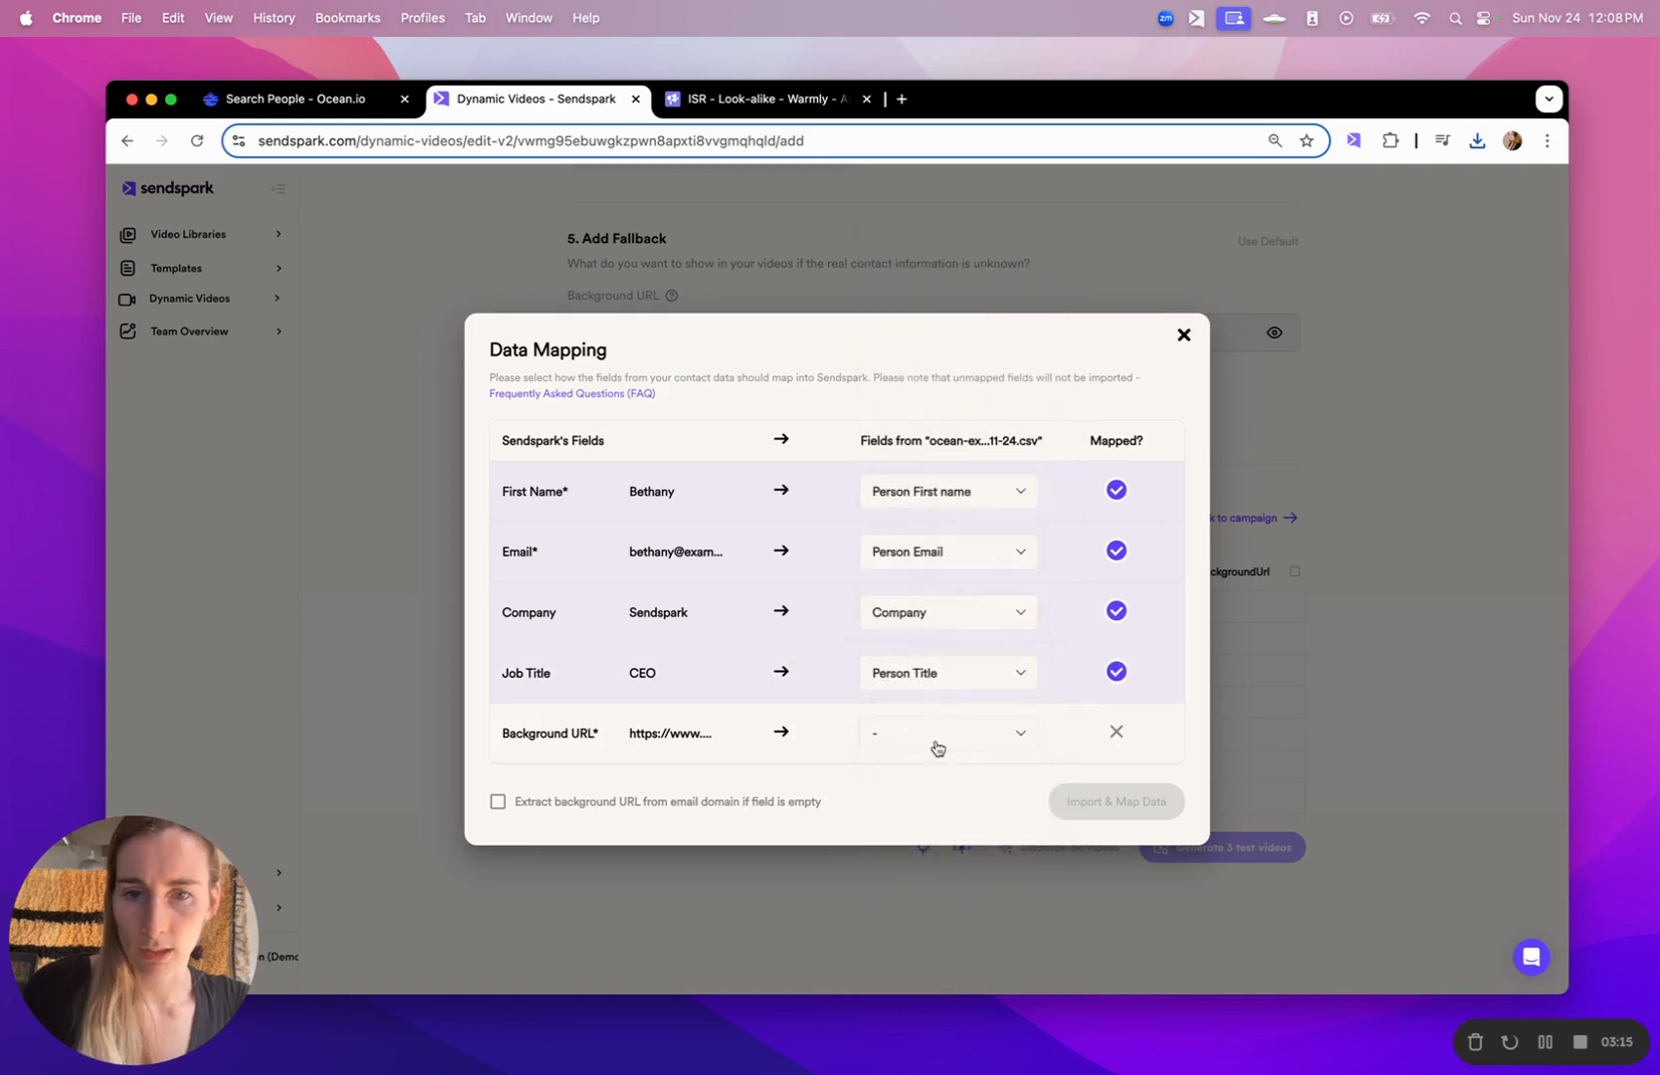
pyautogui.click(970, 737)
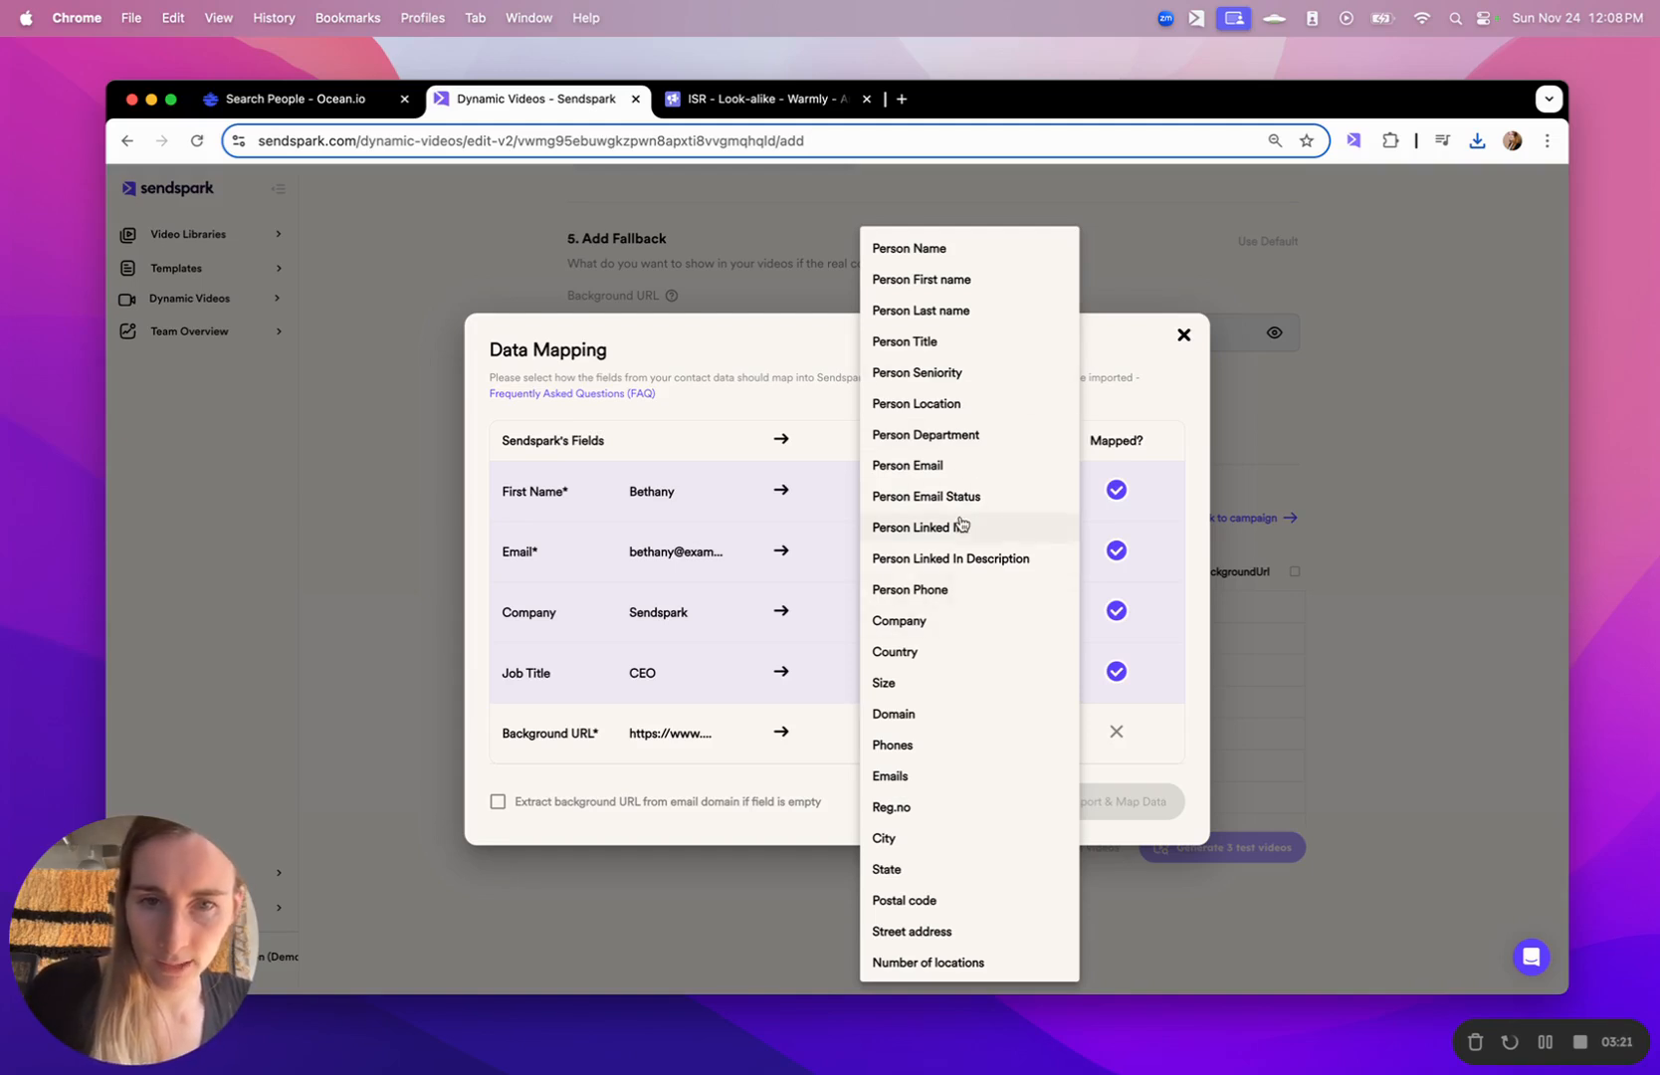
pyautogui.click(899, 716)
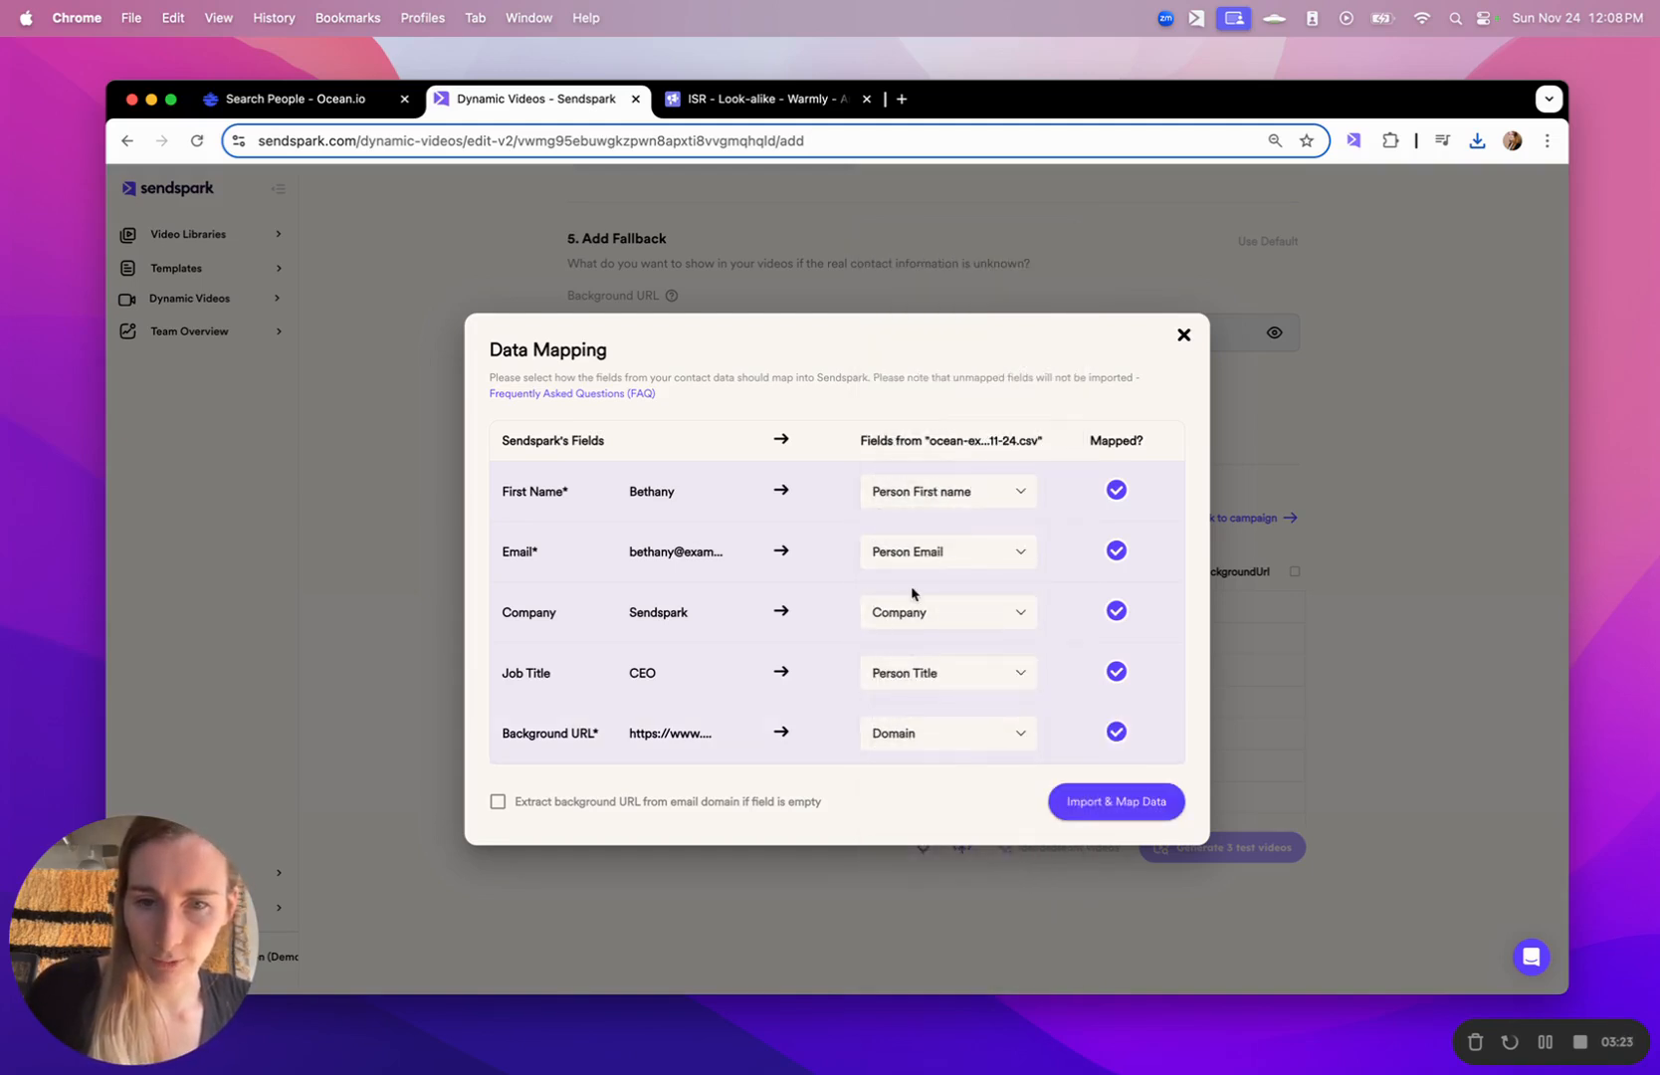
pyautogui.click(673, 804)
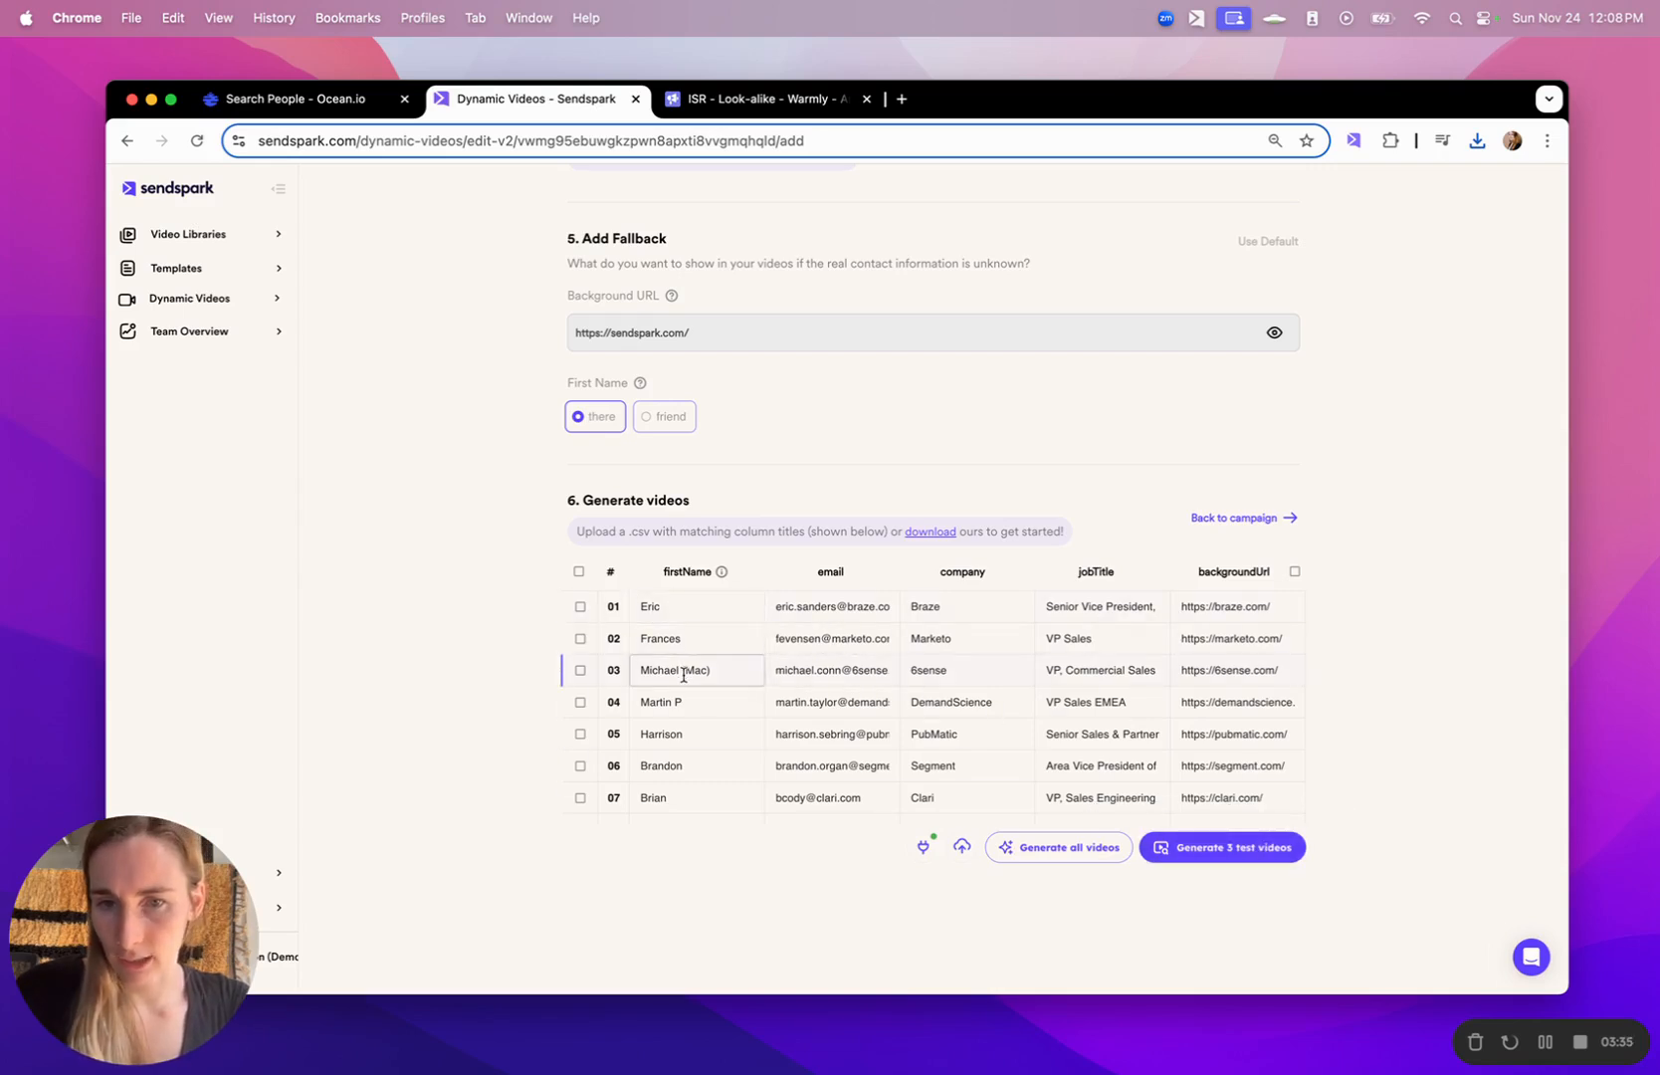
# - Clean up the first names in rows 03 and 04, keeping only the nickname in row 03 and removing row 04's trailing initial
pyautogui.moveTo(688, 670); pyautogui.dragTo(632, 663)
pyautogui.press('BackSpace')
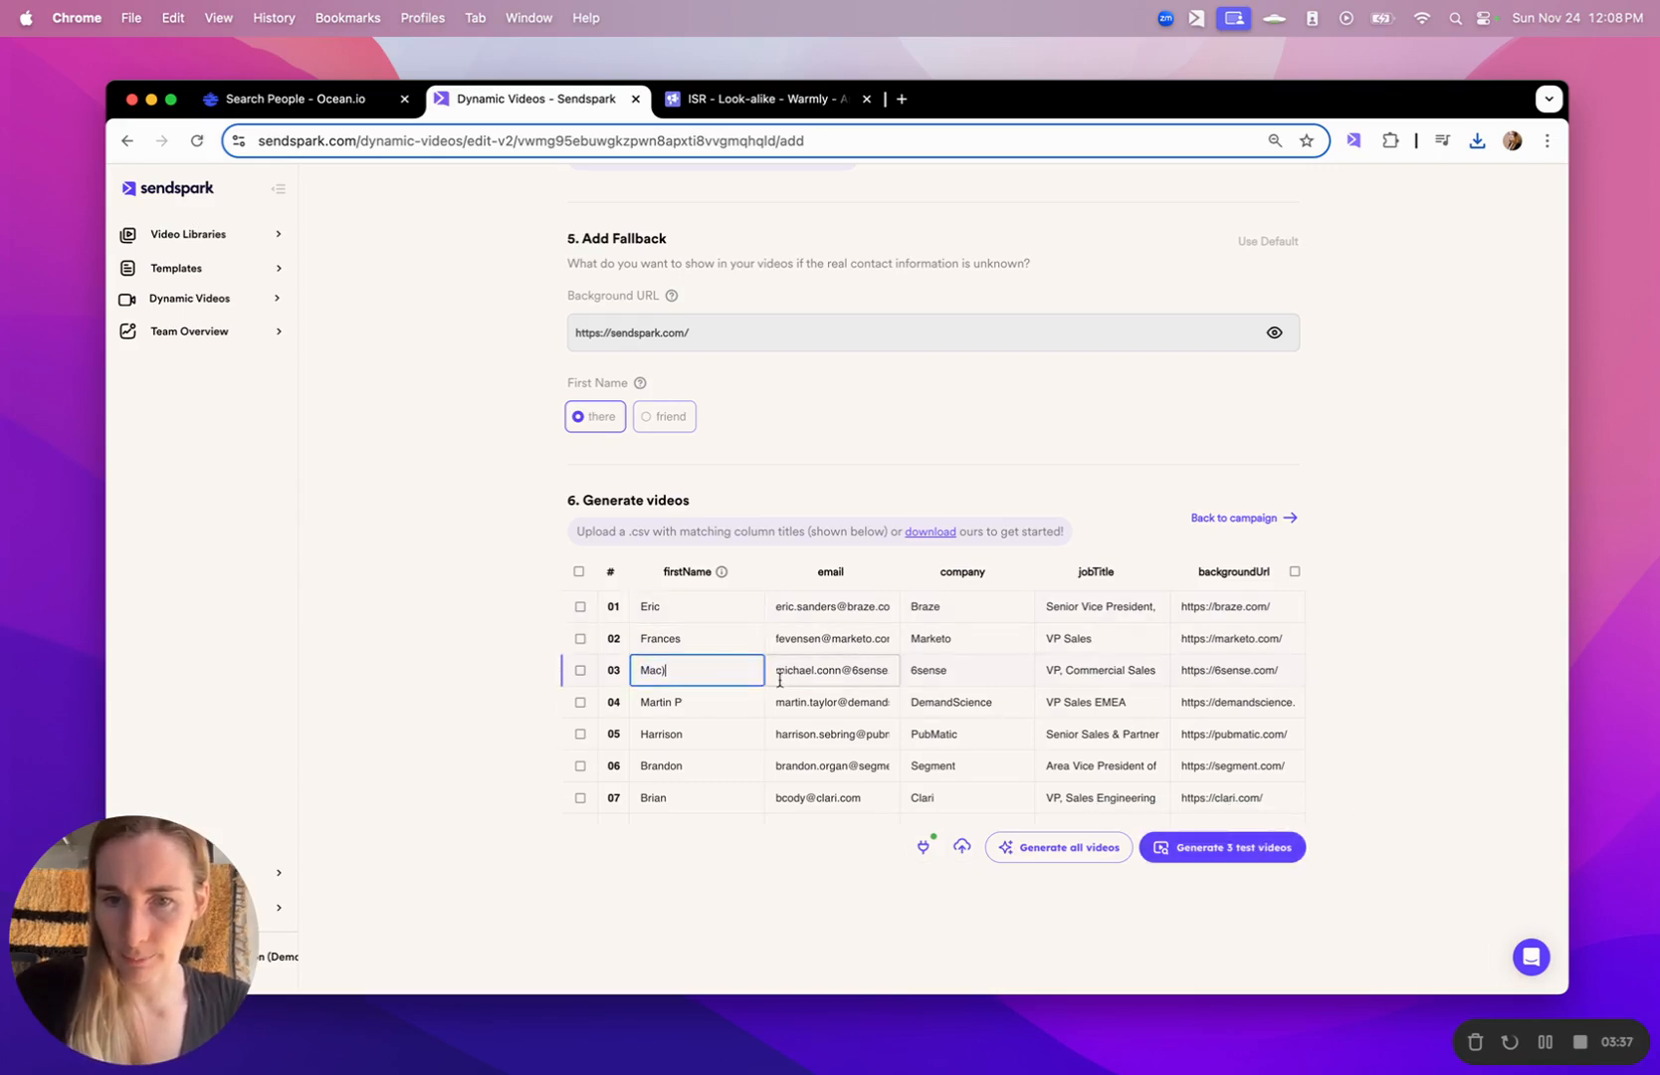
pyautogui.click(740, 664)
pyautogui.press('BackSpace')
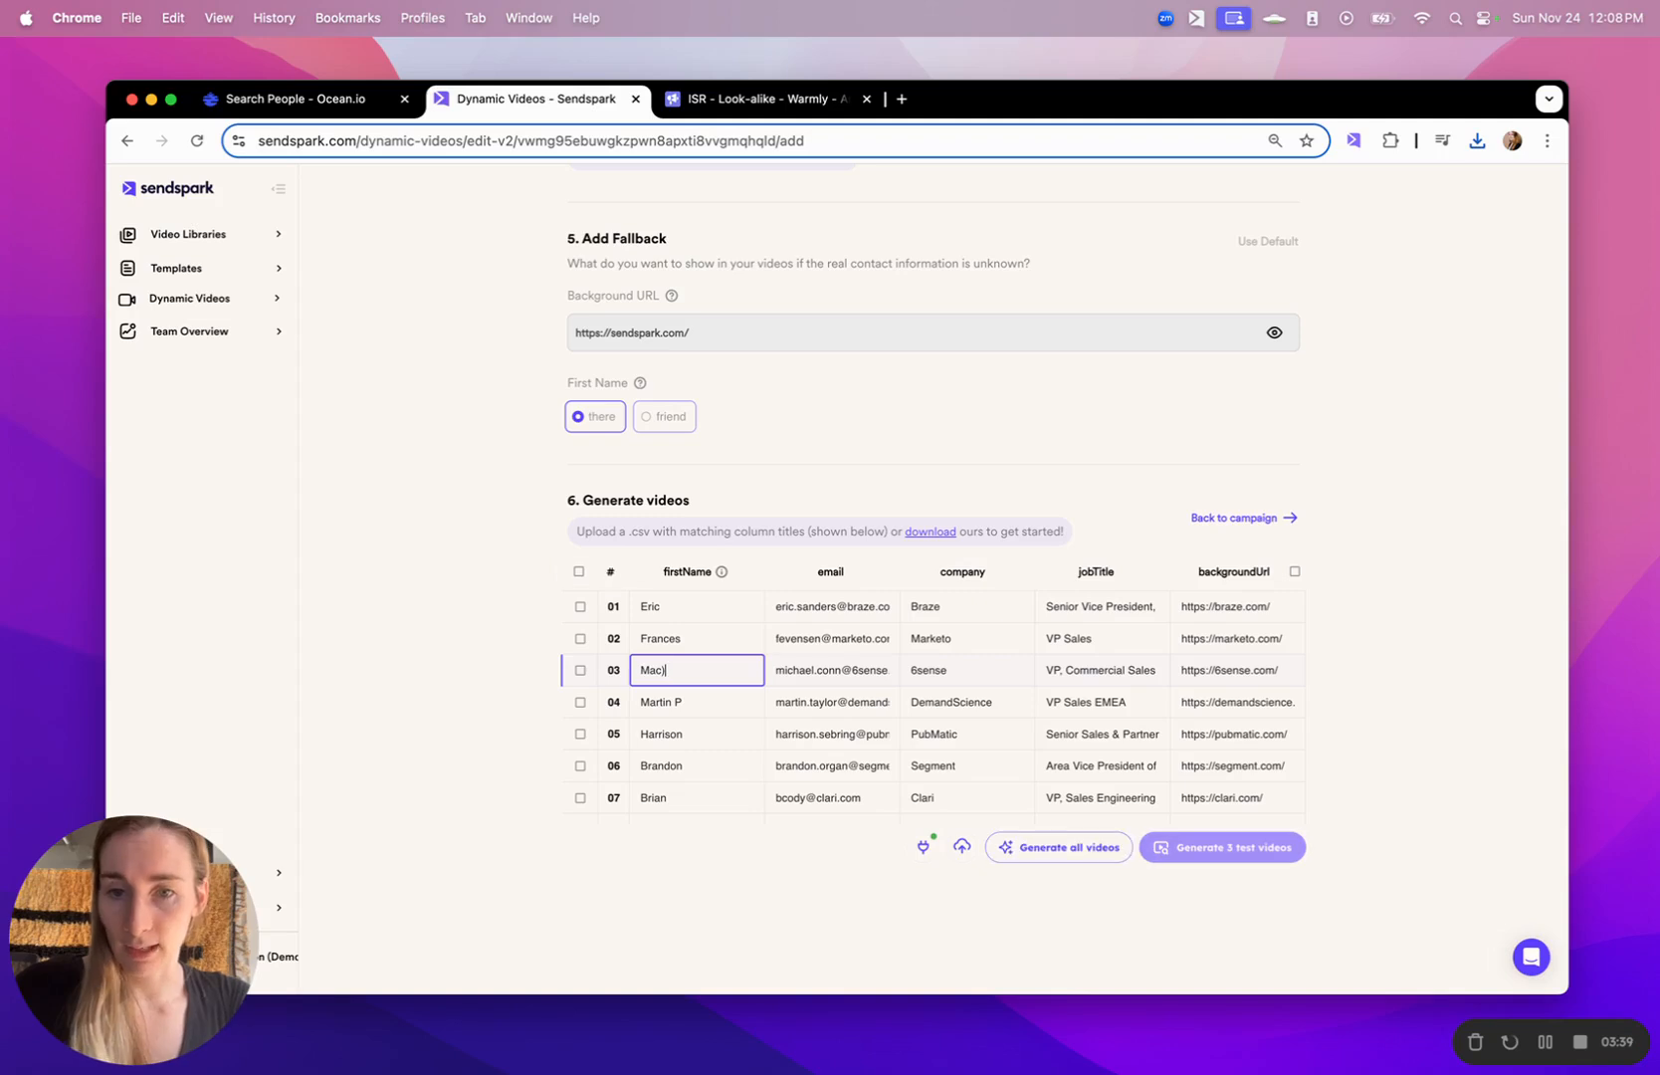
pyautogui.click(710, 709)
pyautogui.press('BackSpace')
pyautogui.press('BackSpace')
pyautogui.scroll(-5, 730, 727)
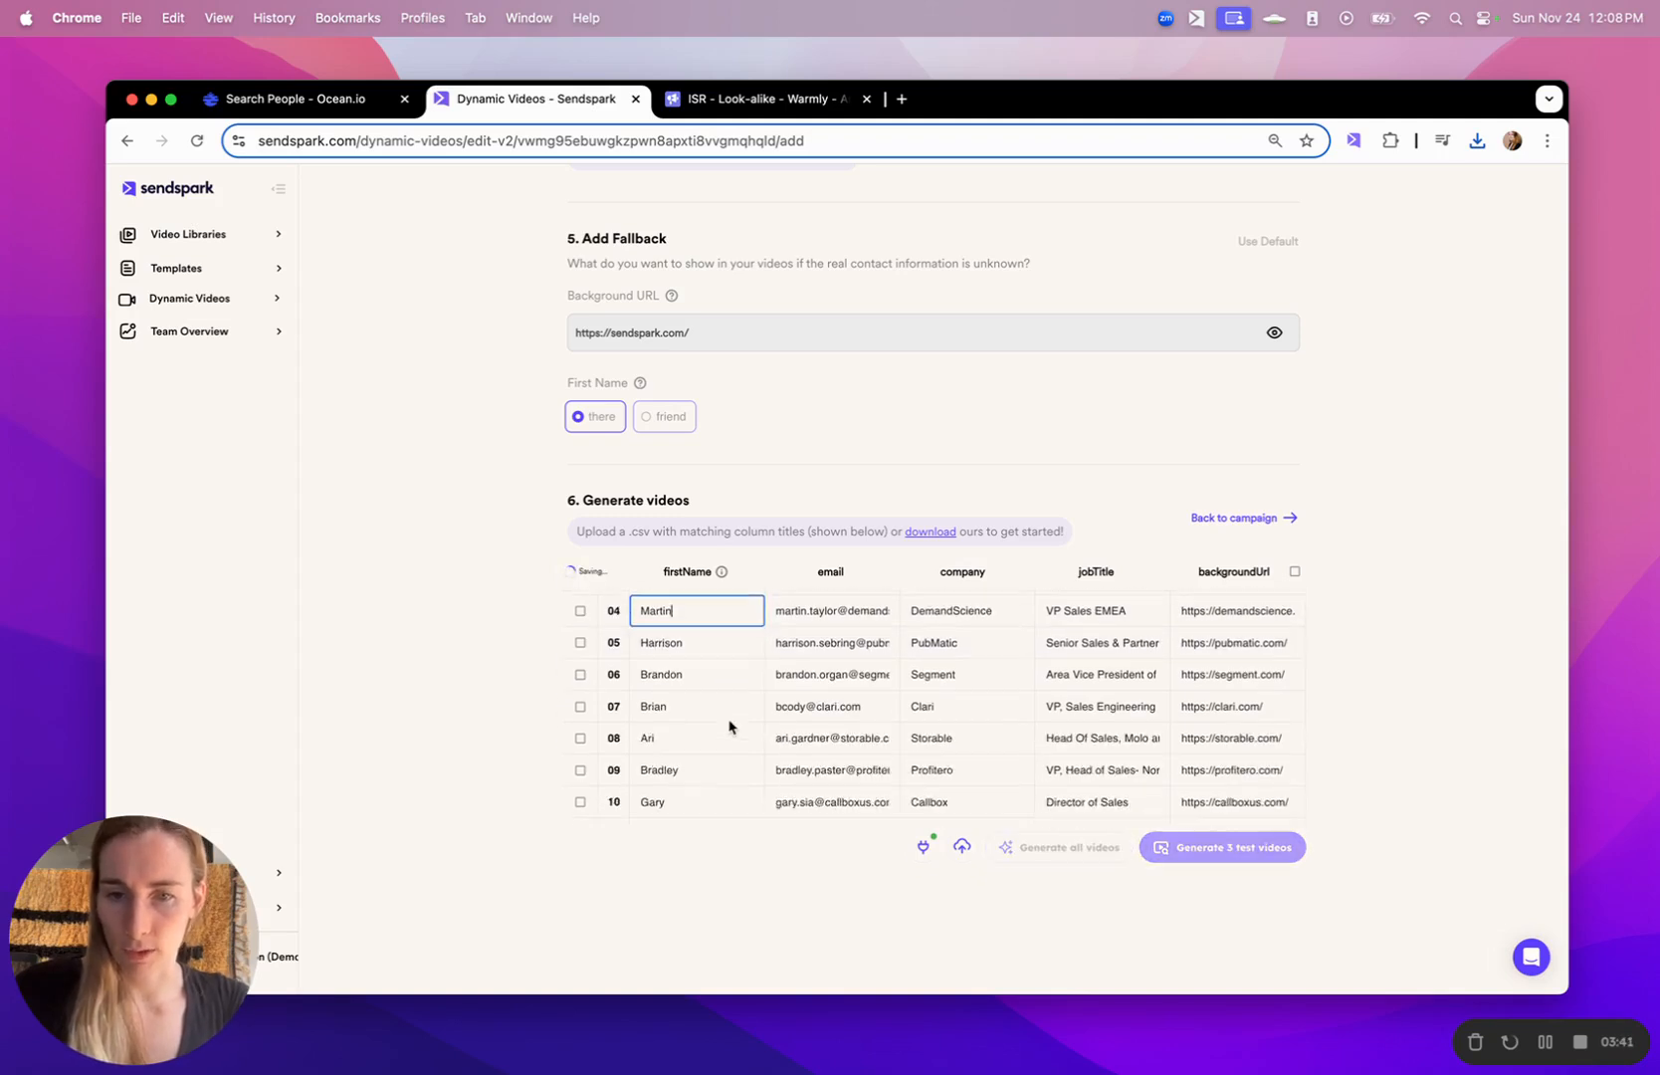
# - Rewrite the all-caps first name in row 11 with only its first letter capitalized
pyautogui.doubleClick(682, 699)
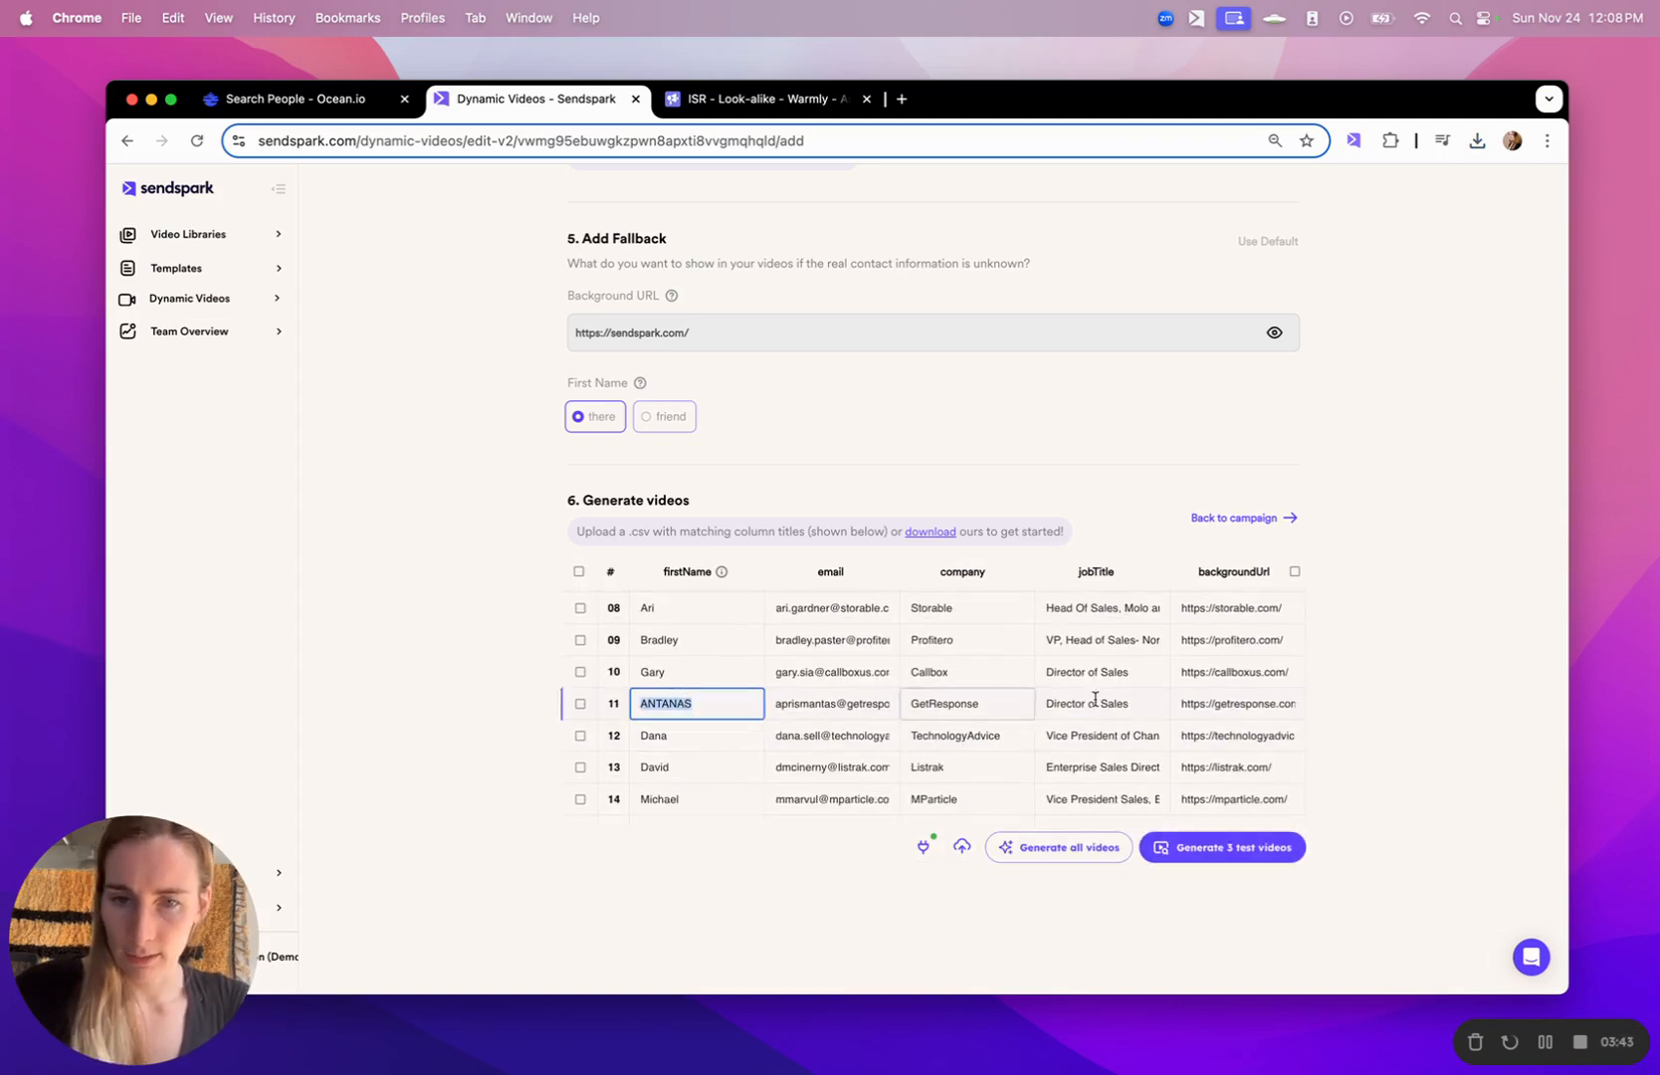
pyautogui.write('Antan')
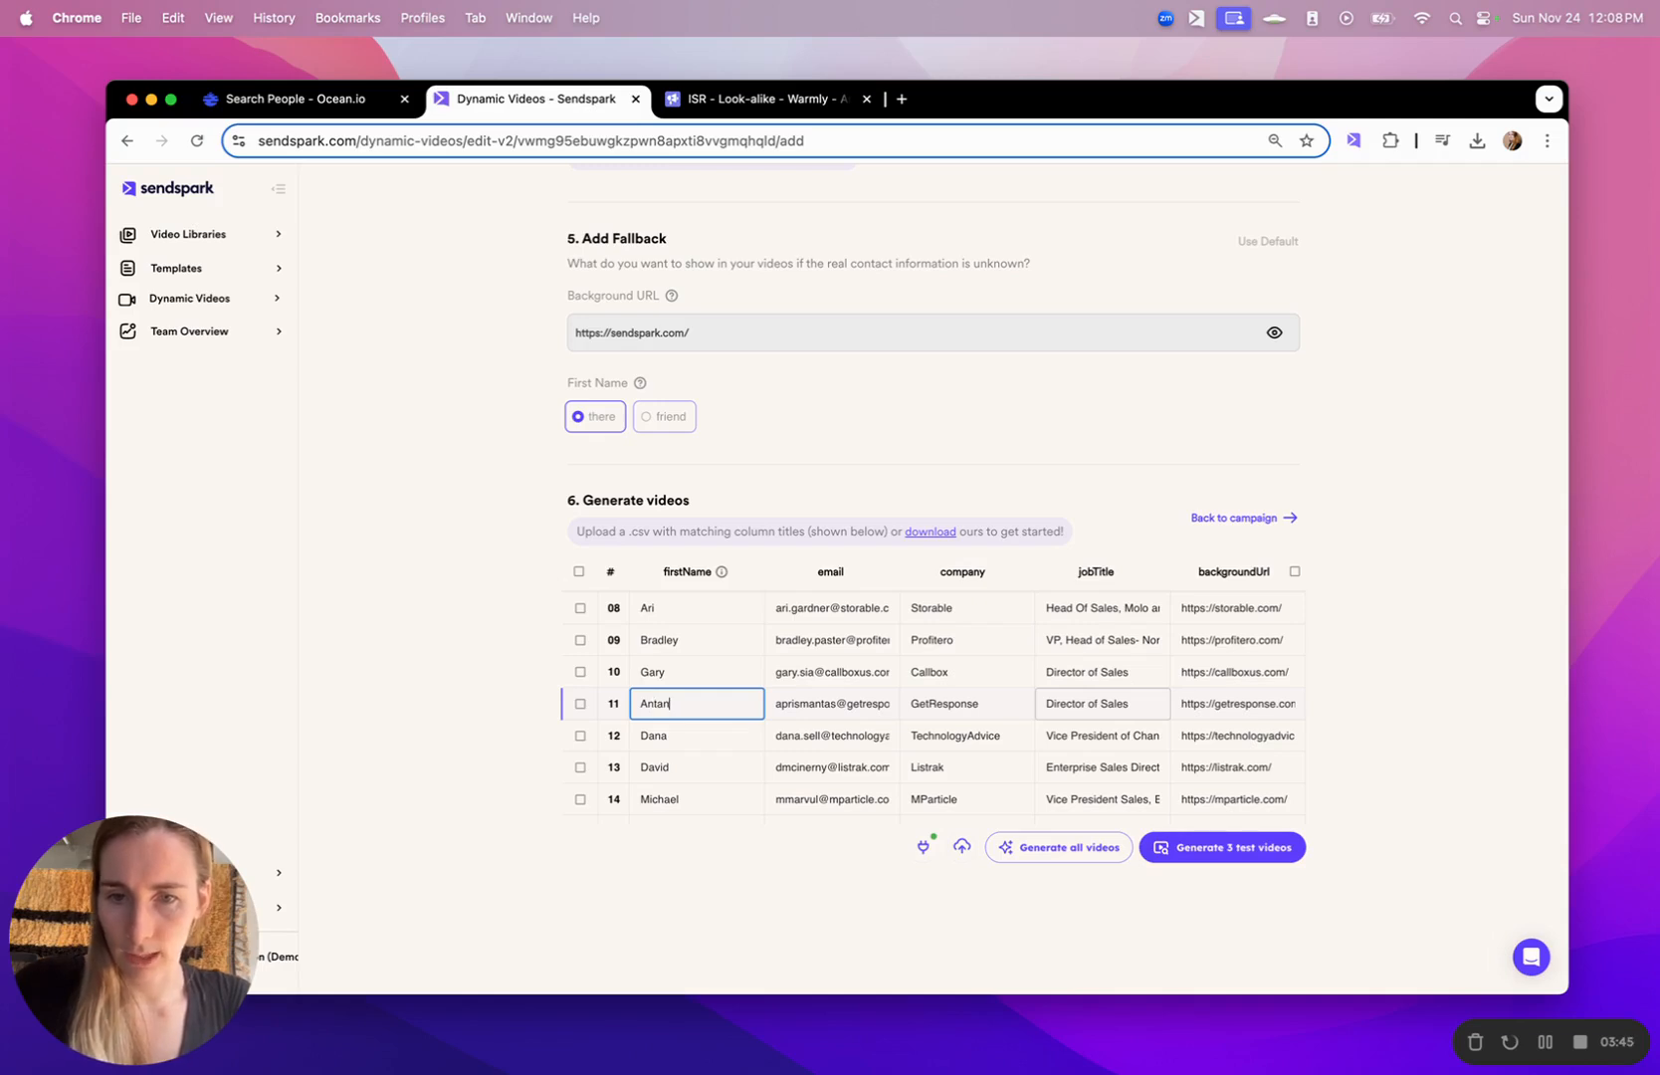
pyautogui.write('as')
pyautogui.scroll(-5, 1056, 738)
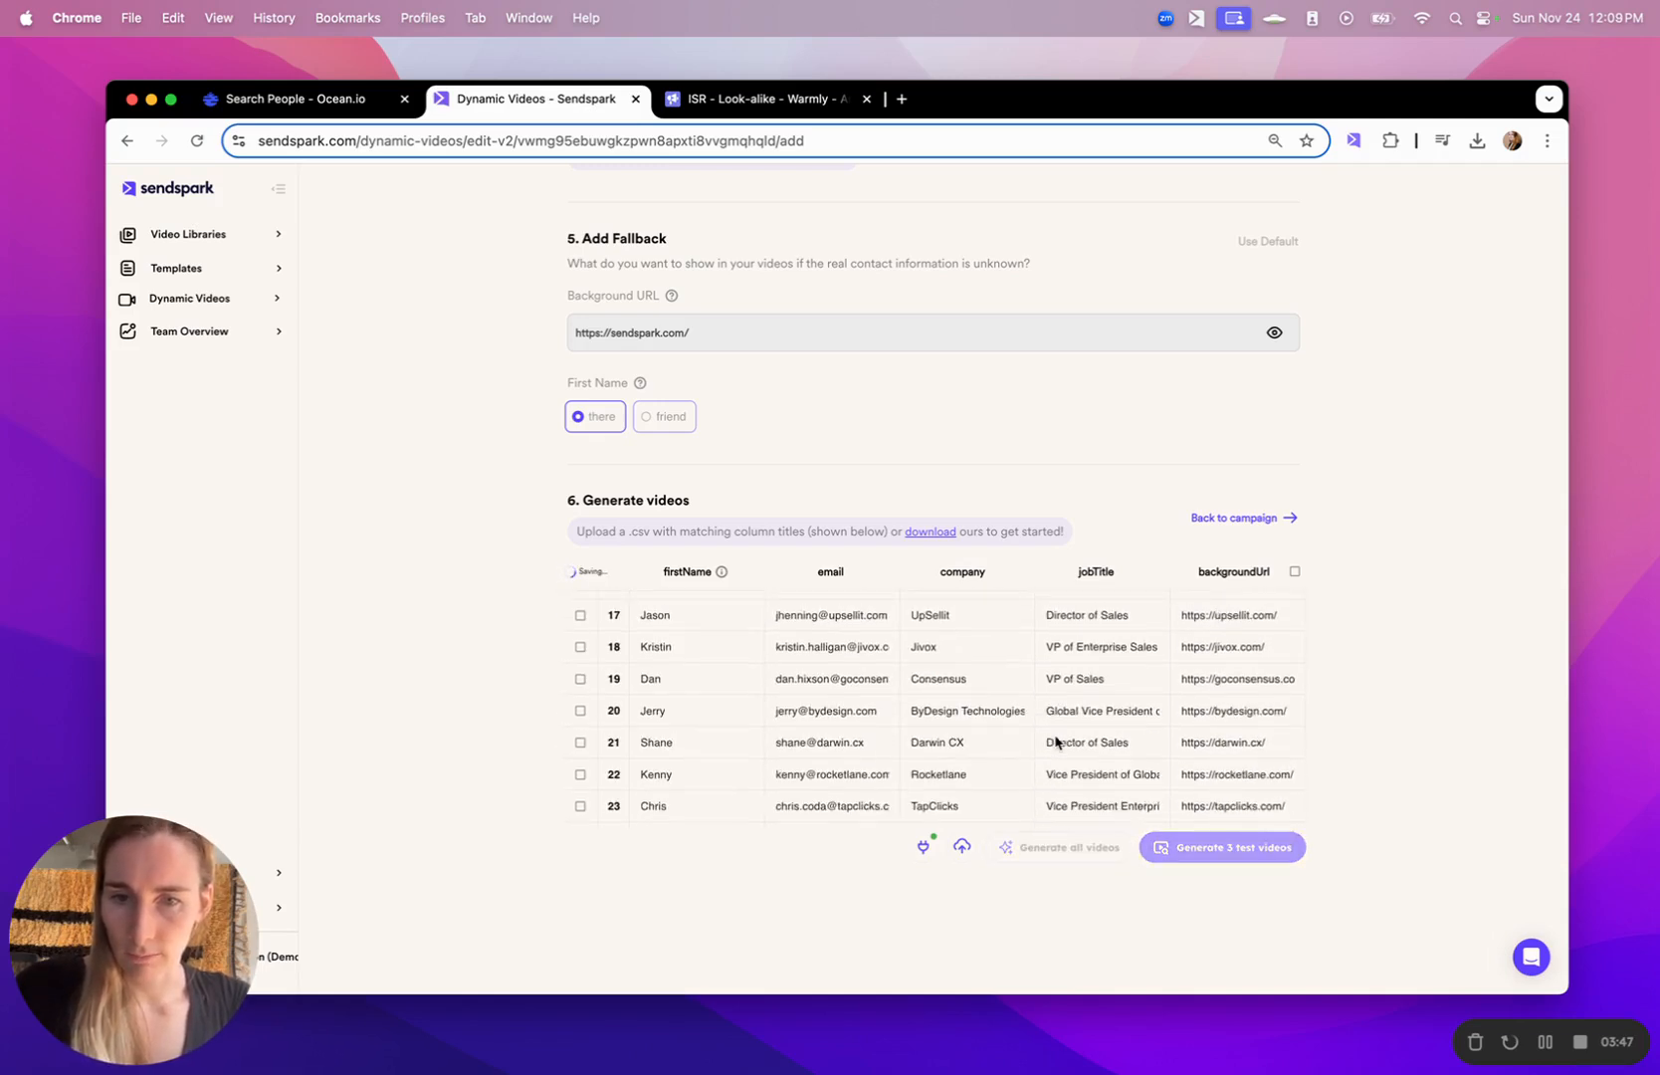
# - Retype the first name in row 32 and remove the middle initial from the first name in row 36
pyautogui.scroll(-5, 1056, 742)
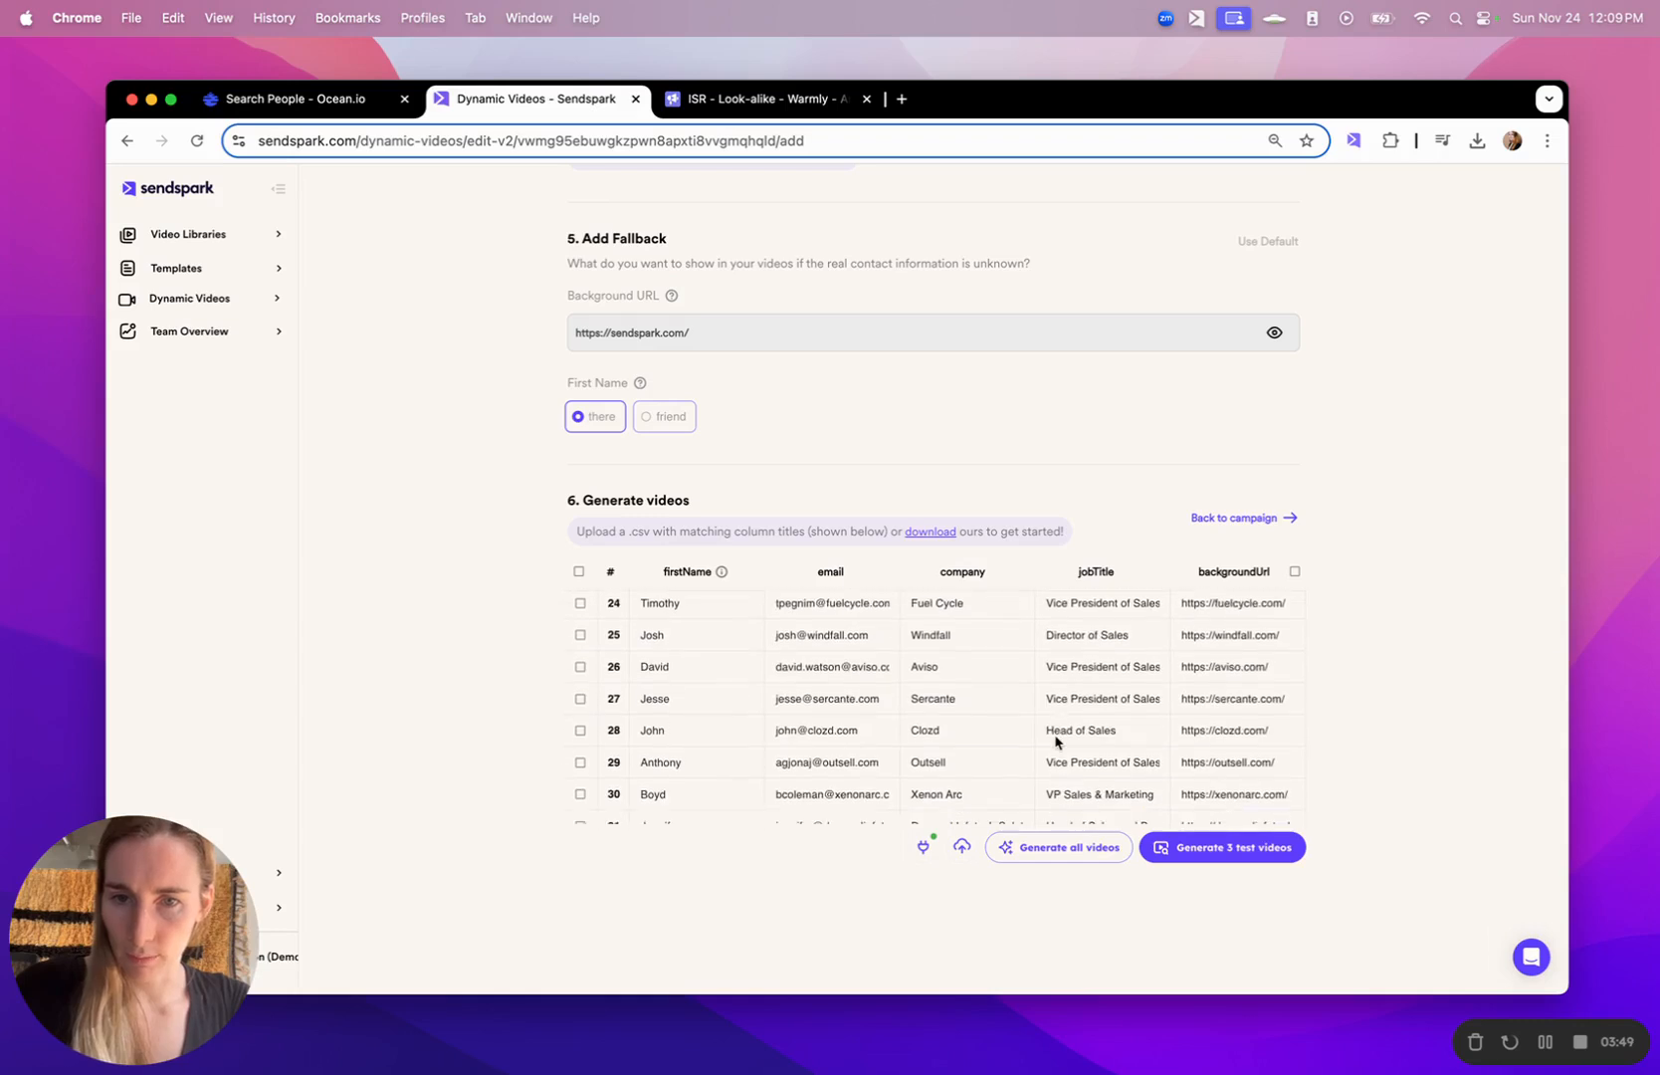
pyautogui.scroll(-3, 1056, 738)
pyautogui.doubleClick(745, 729)
pyautogui.write('AD')
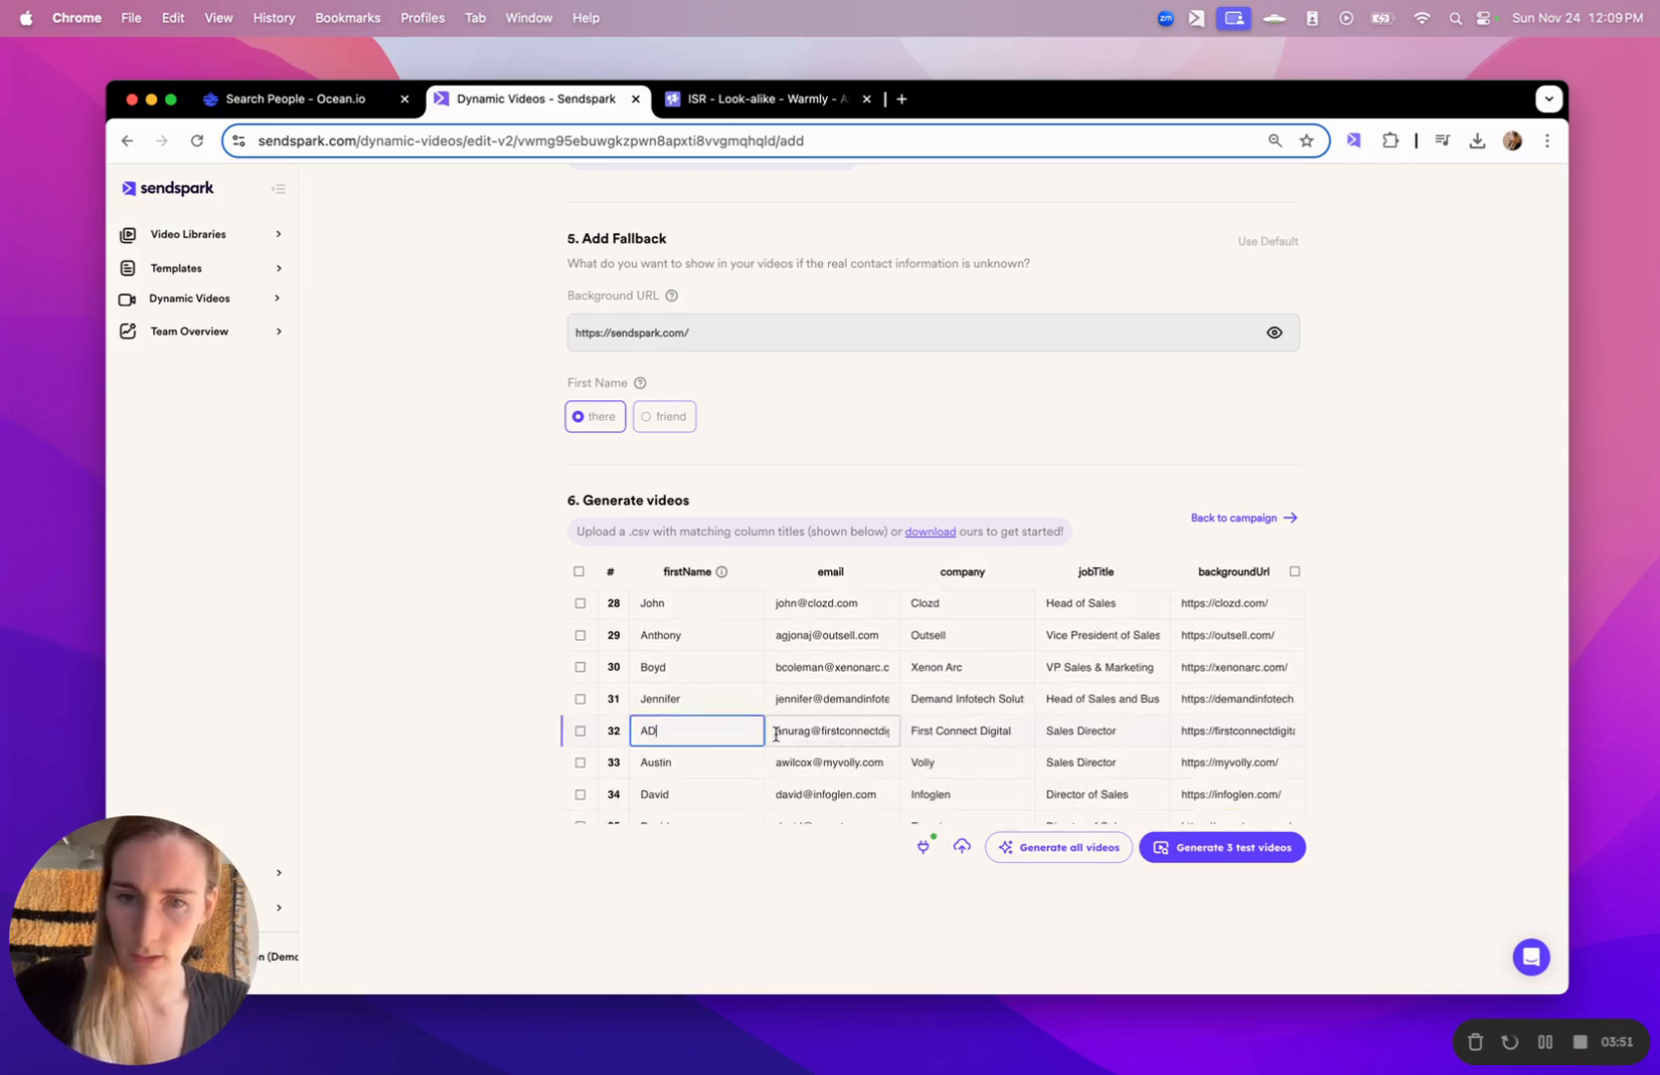
pyautogui.scroll(-7, 777, 732)
pyautogui.click(714, 651)
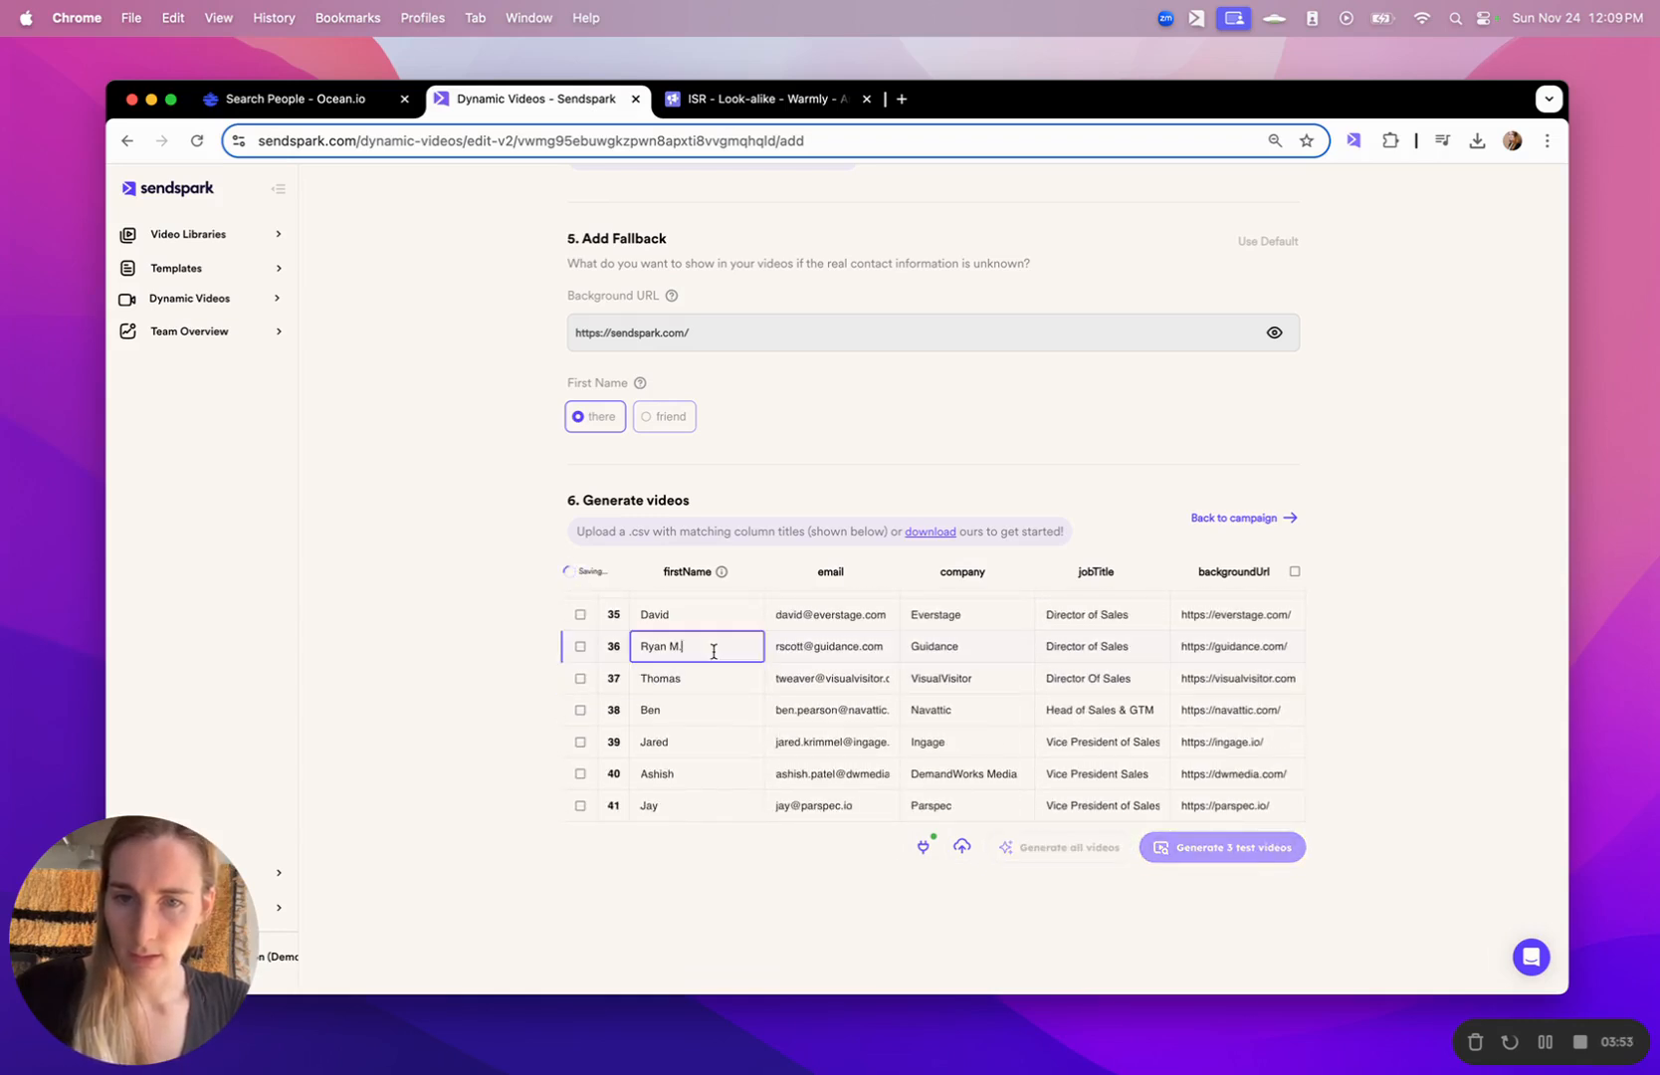
pyautogui.scroll(-10, 811, 708)
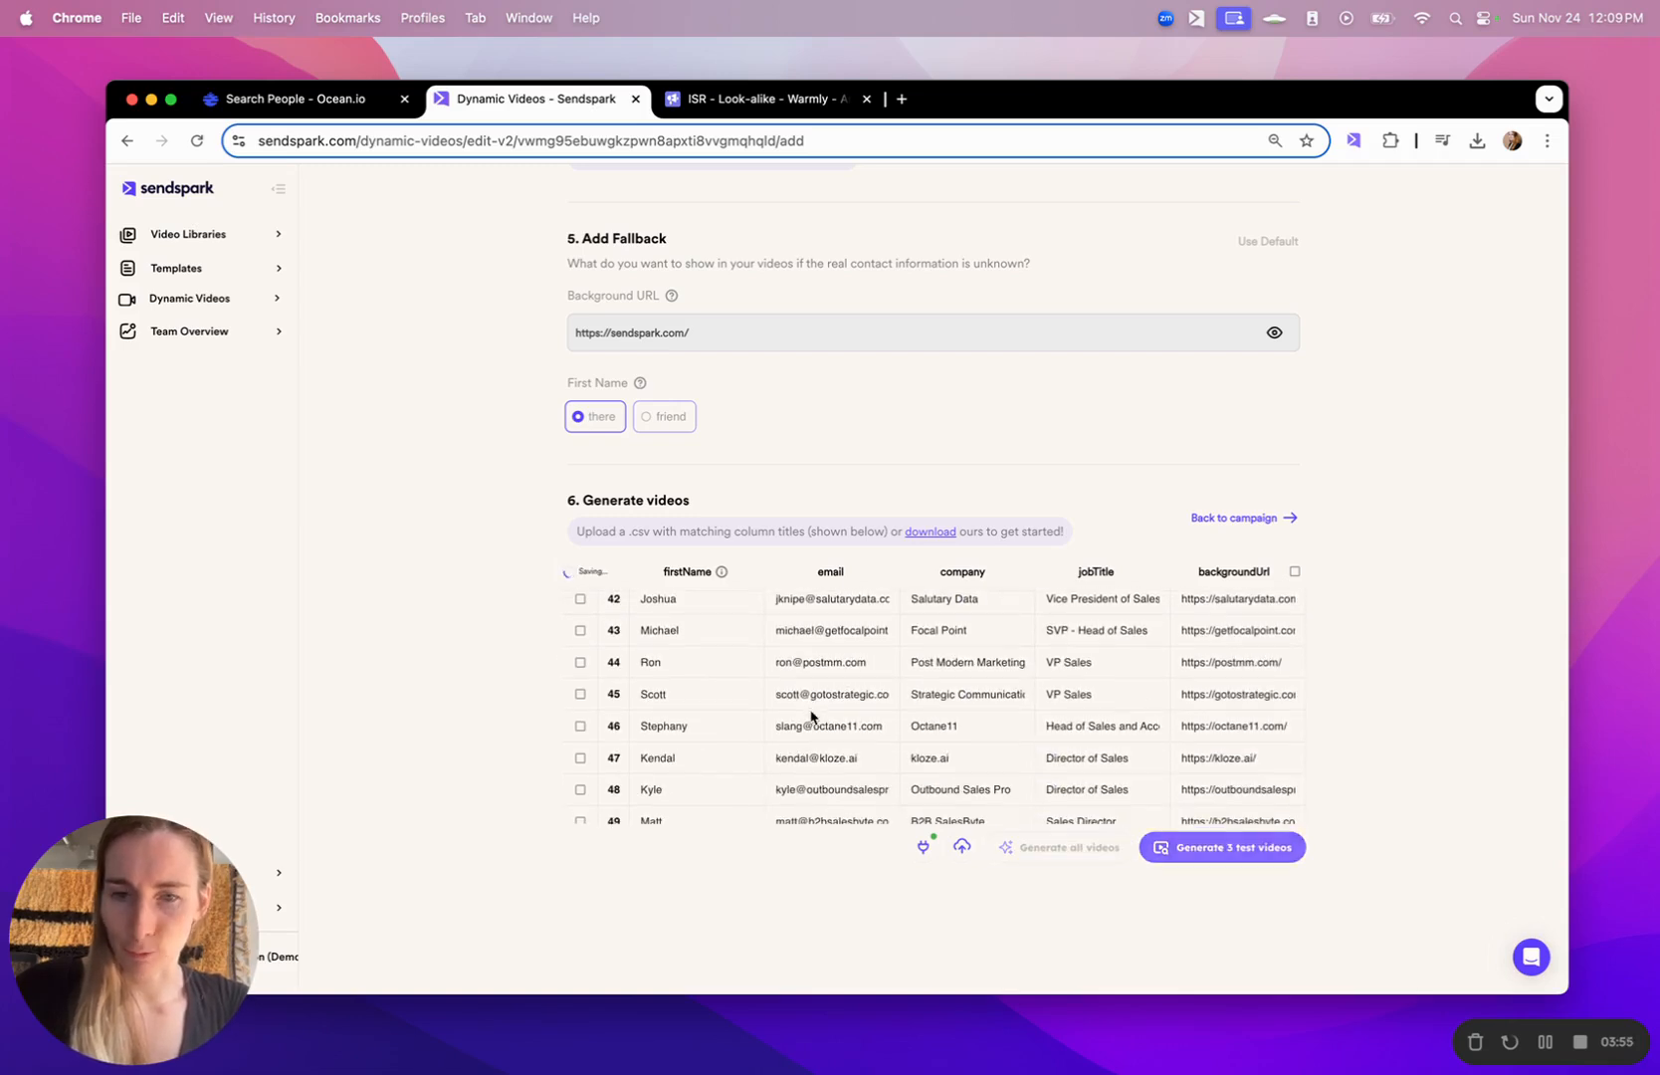
# - Check the remaining contacts to the end of the list, generate all videos, and dismiss the generation notice
pyautogui.scroll(-1, 812, 715)
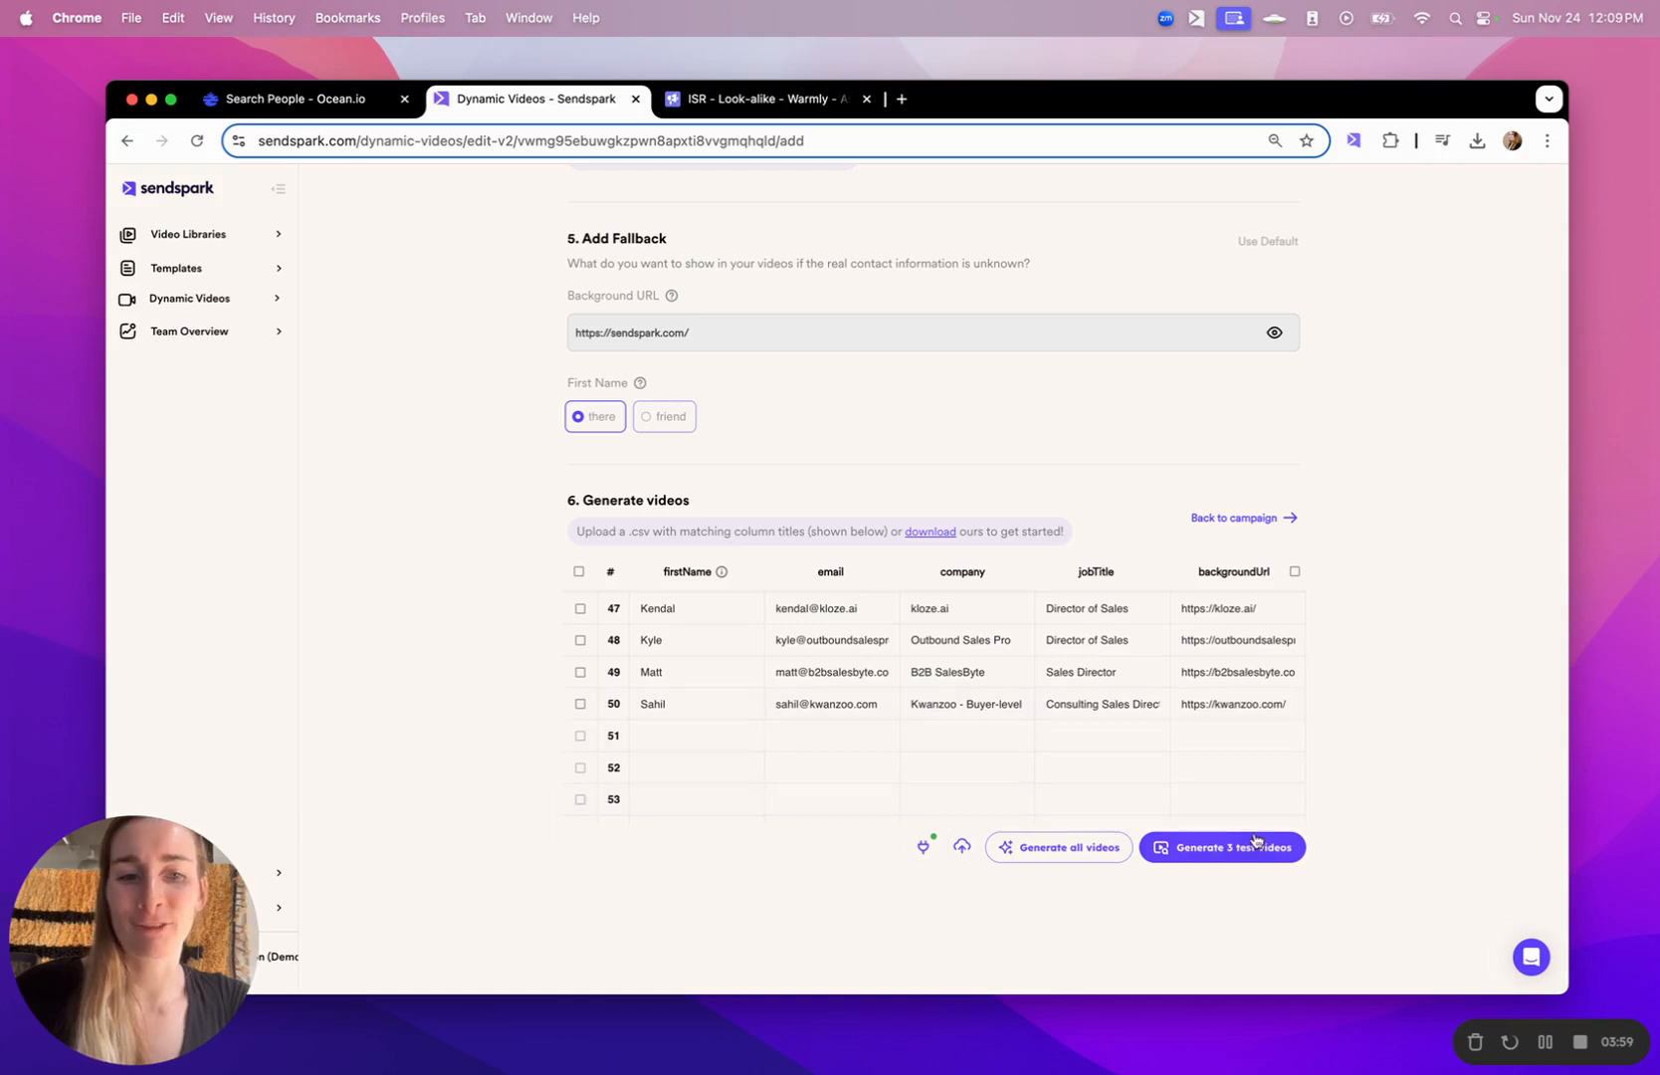
pyautogui.click(1078, 853)
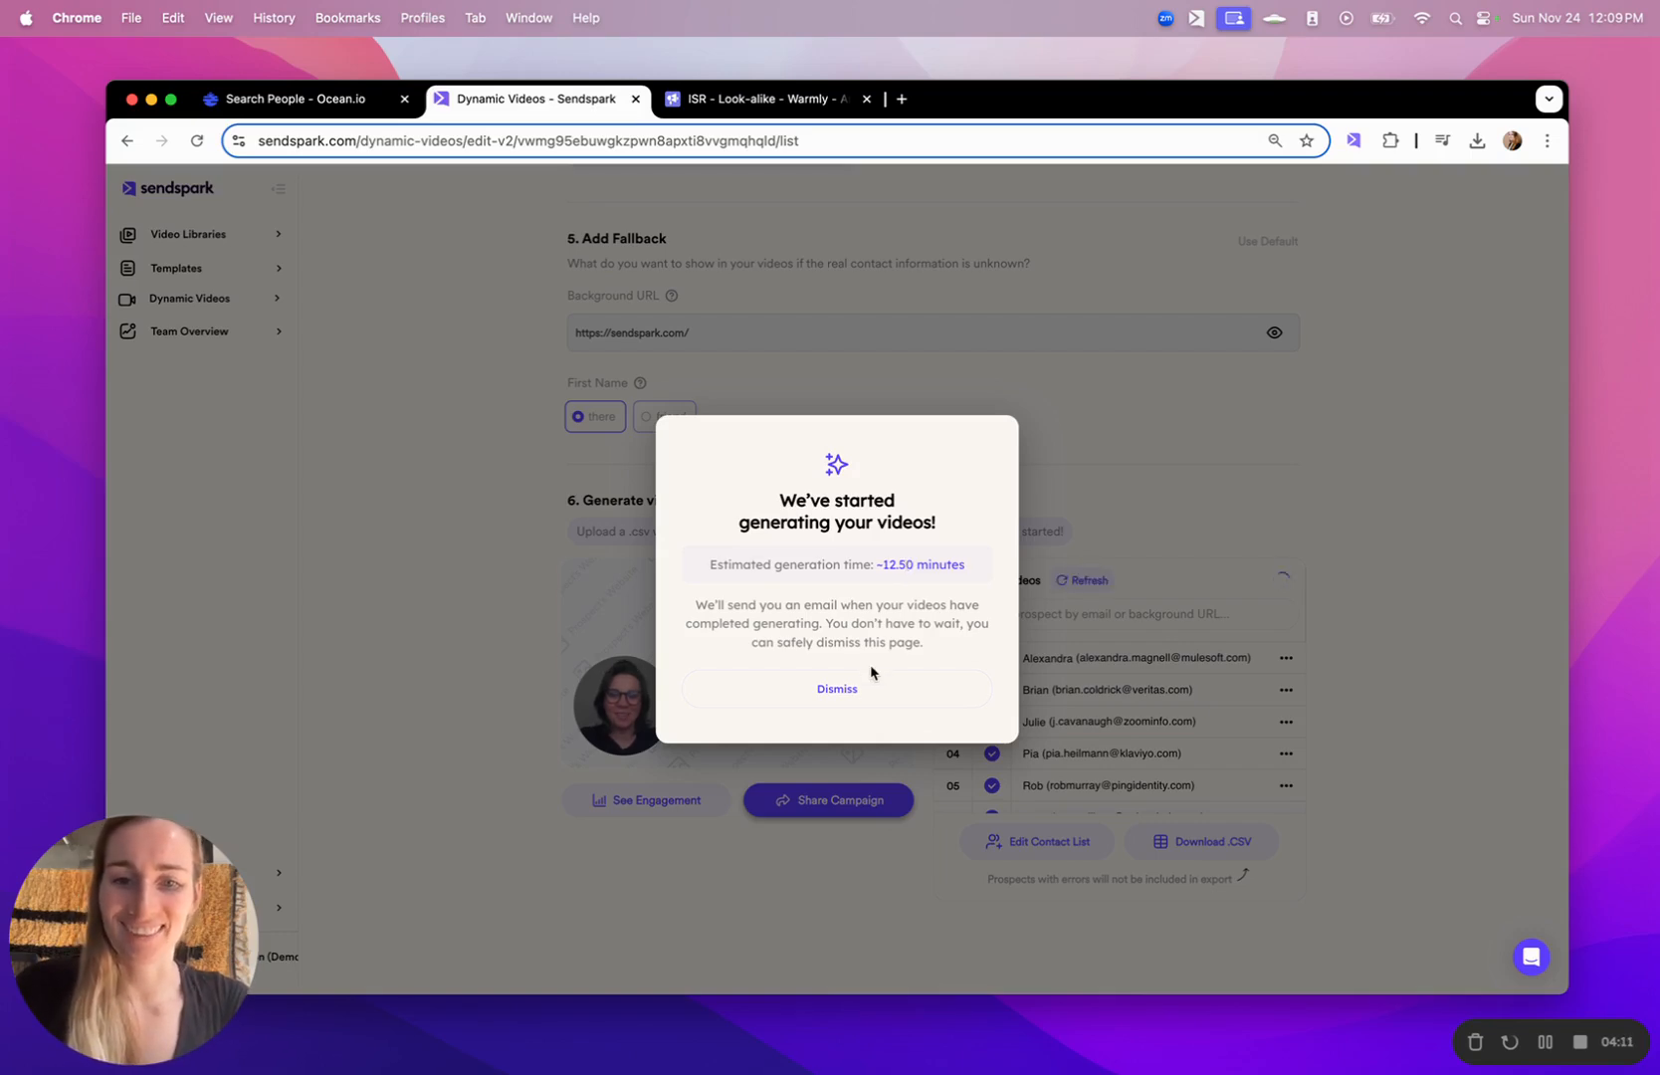
pyautogui.click(871, 689)
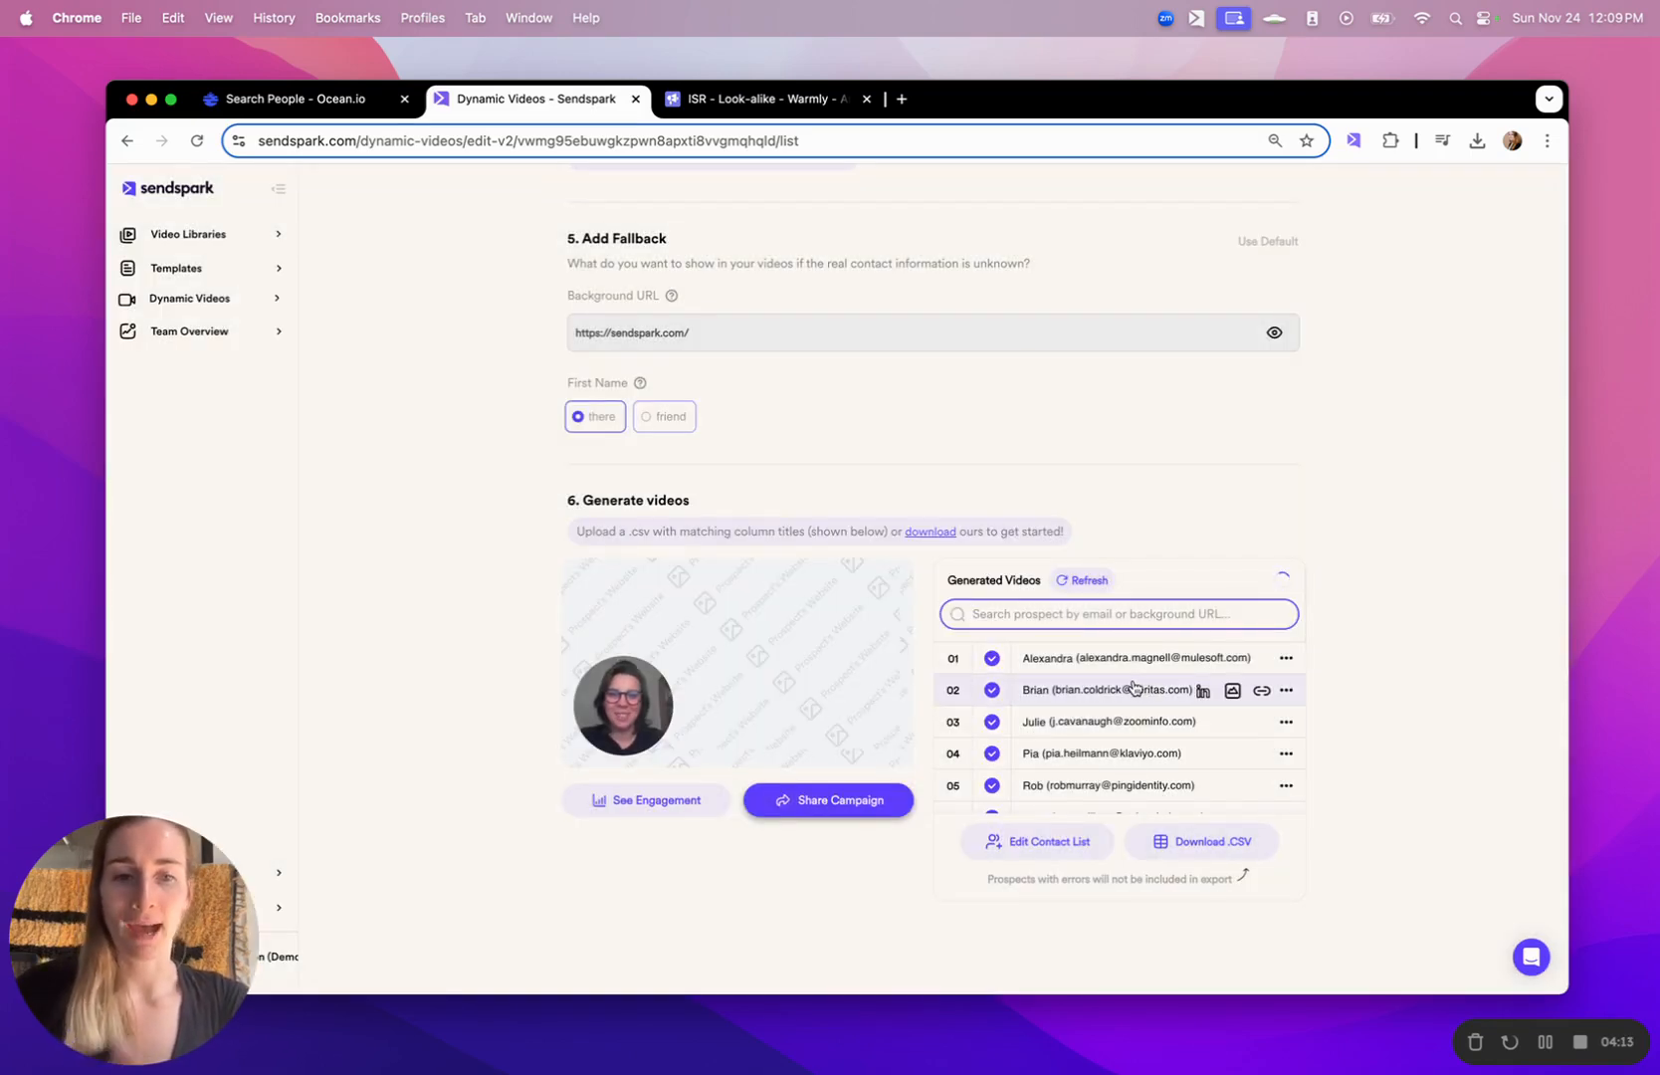
# - Download the campaign's prospects as a CSV and check the progress of the videos being processed
pyautogui.click(1211, 847)
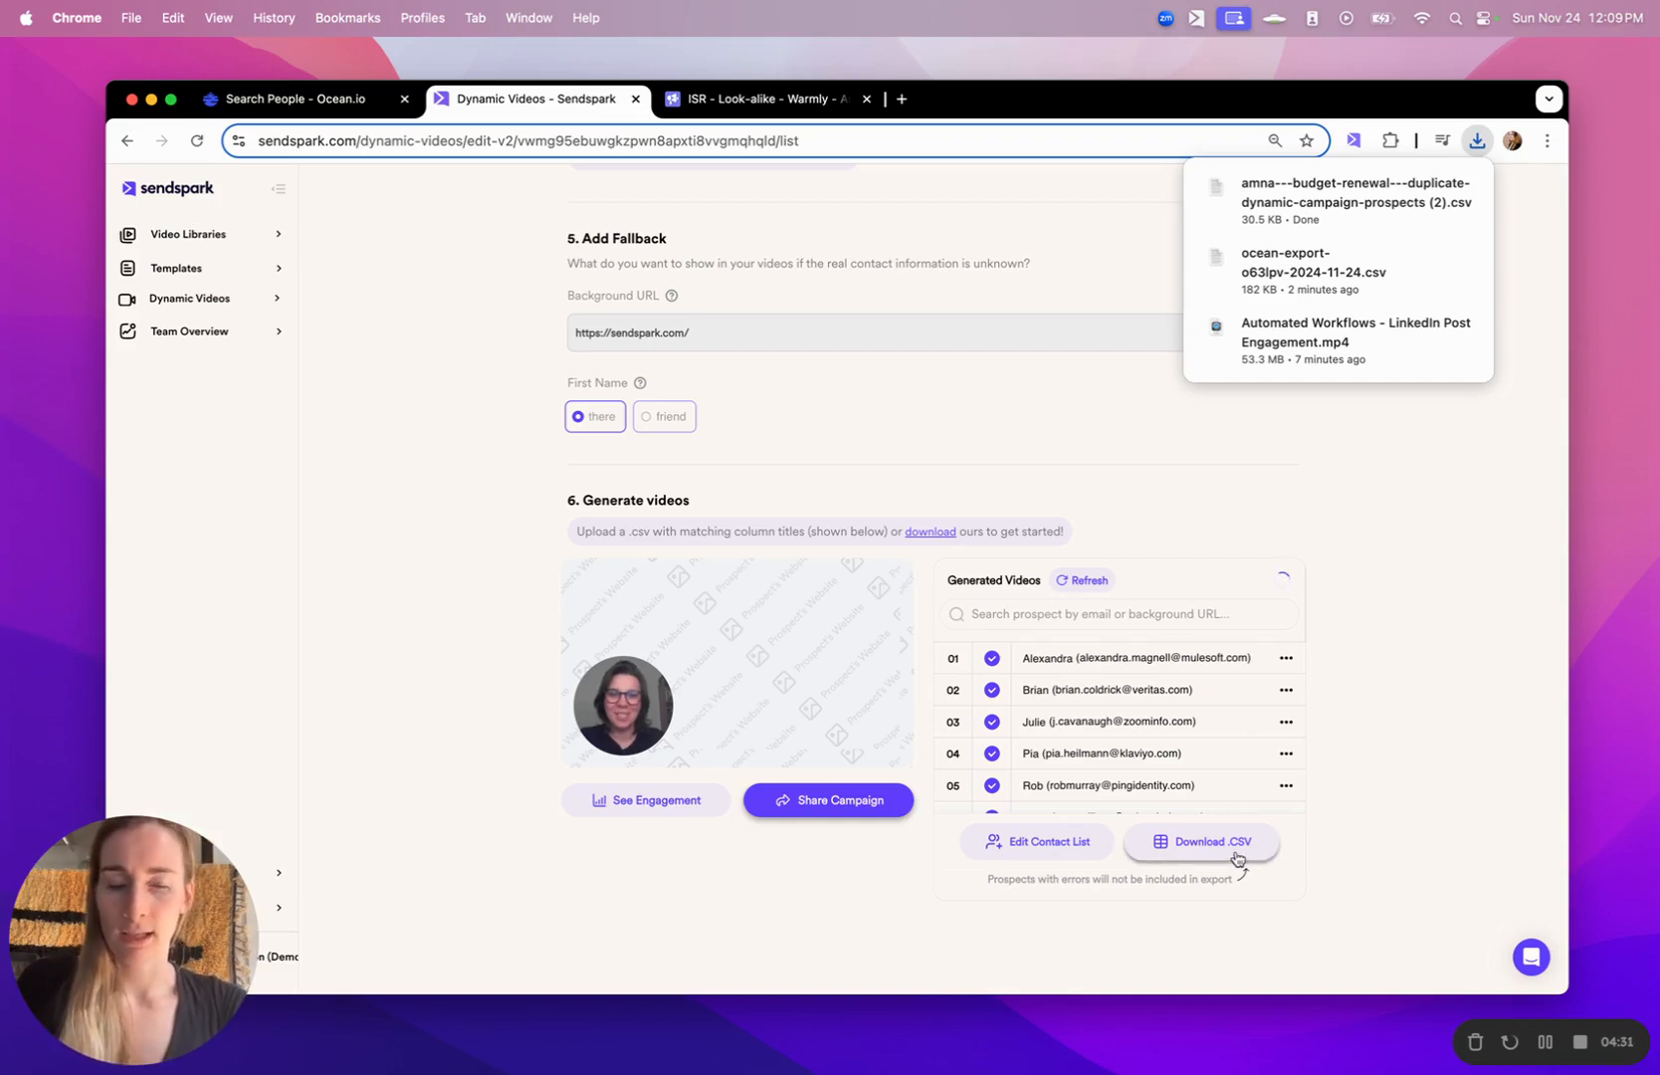
pyautogui.scroll(-4, 1164, 697)
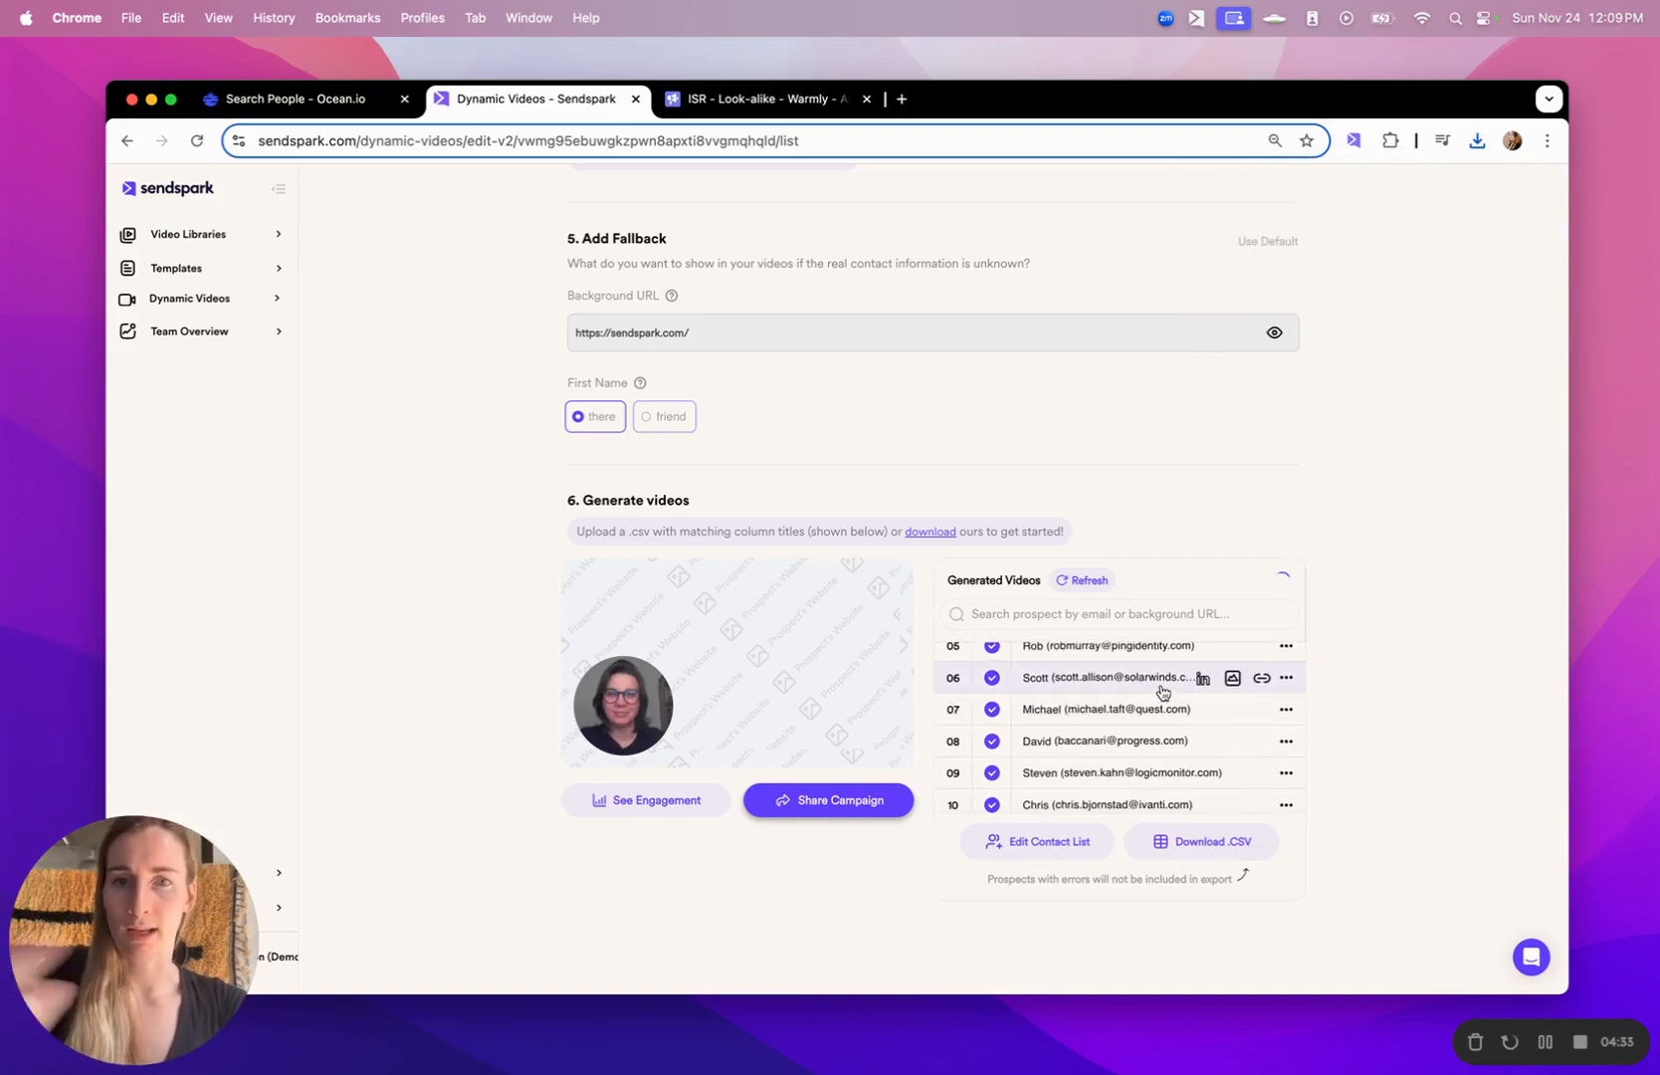
pyautogui.click(1282, 579)
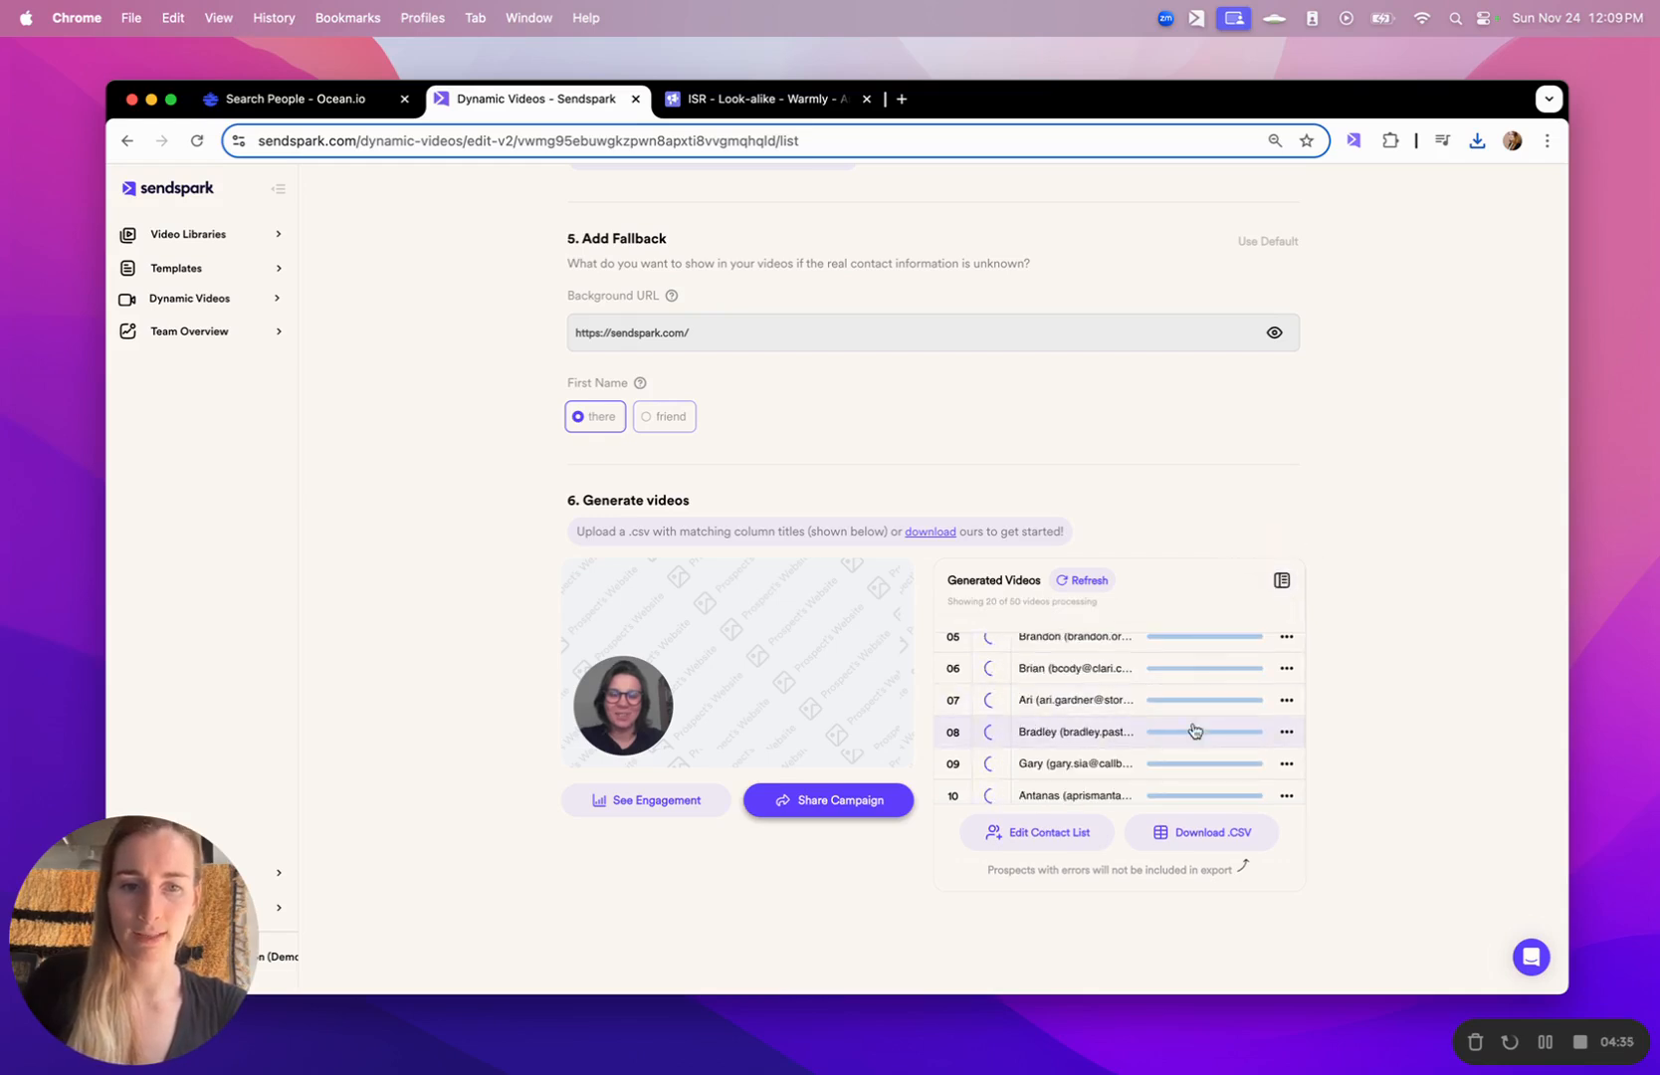
pyautogui.click(1282, 579)
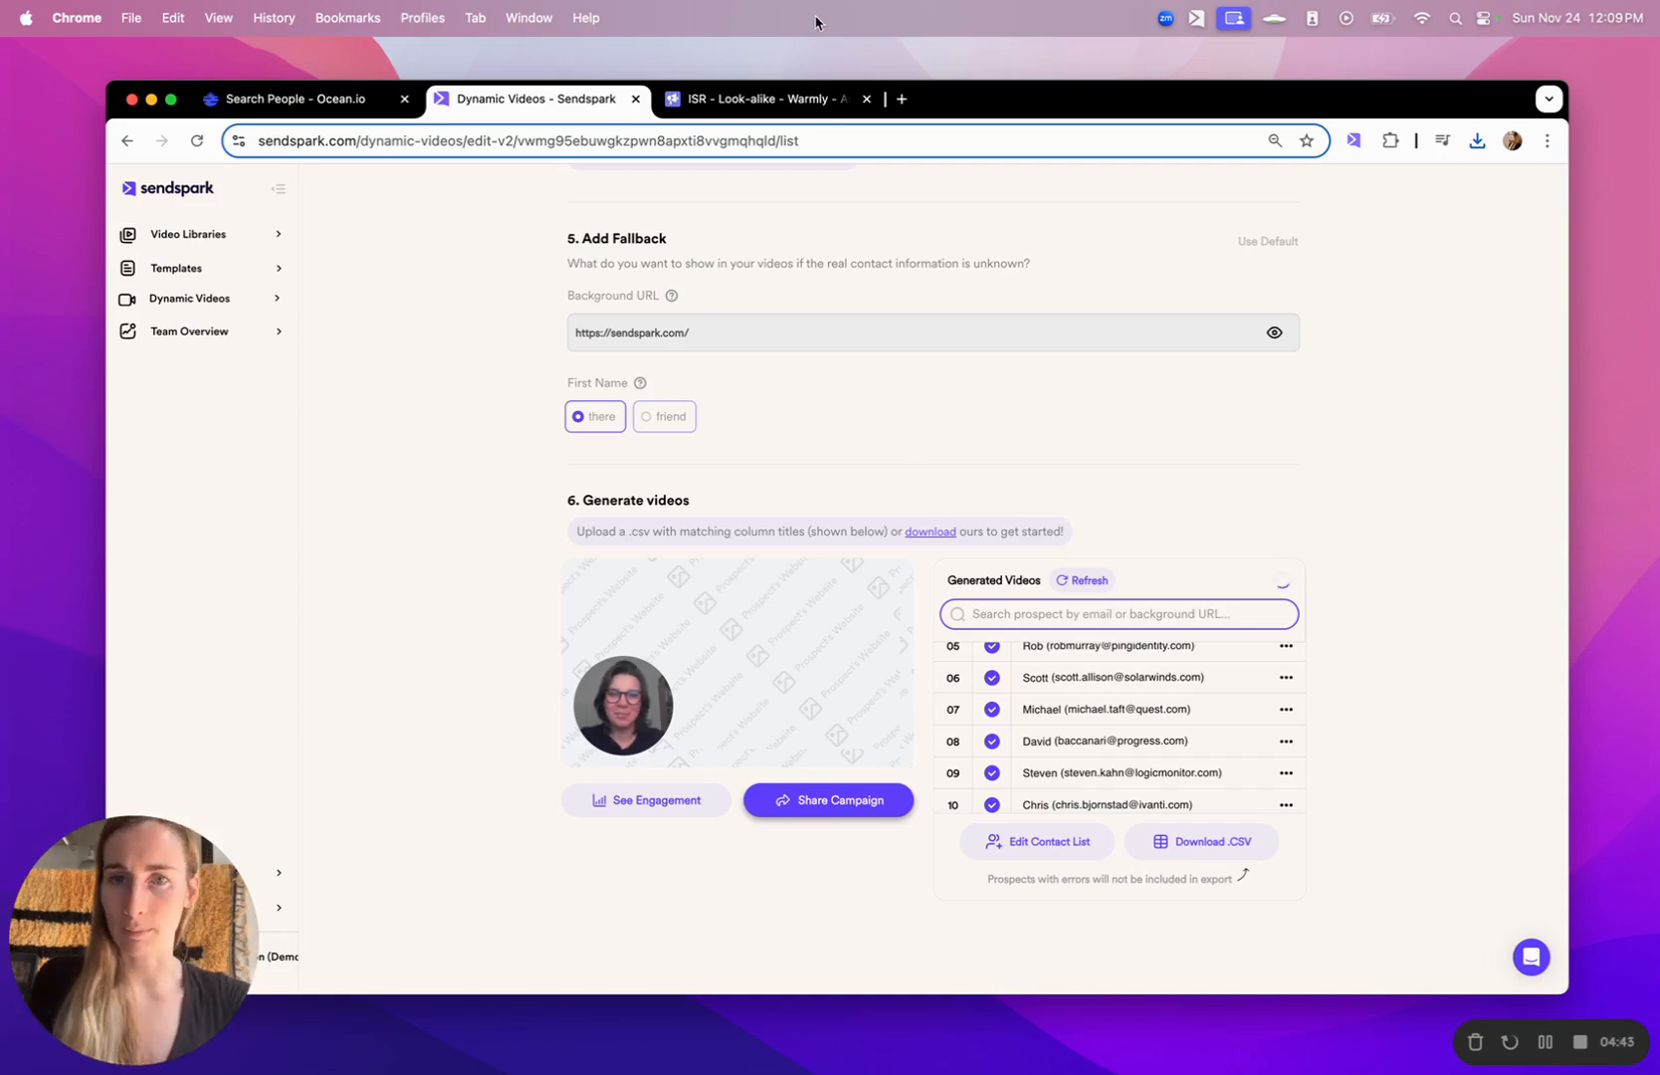
# - Switch to the Smartlead campaign and review the "Improve conversion rate" and "3x reply rates" emails in its sequence
pyautogui.click(769, 92)
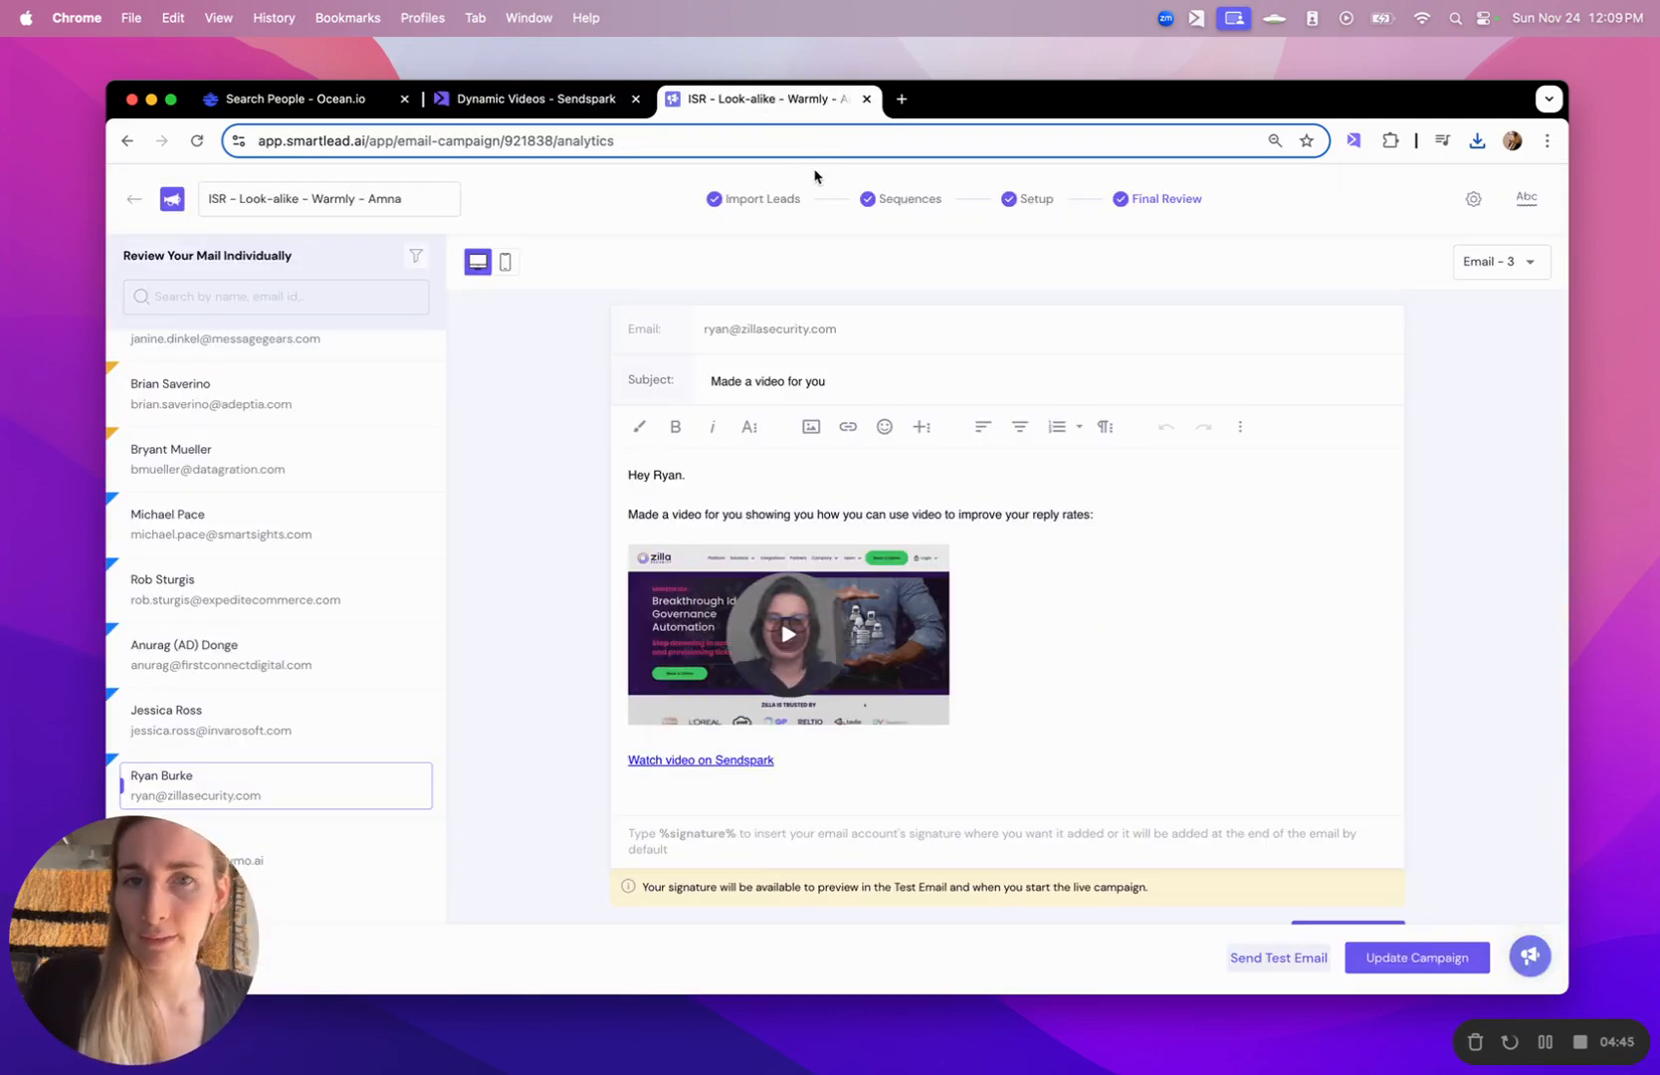
pyautogui.click(901, 203)
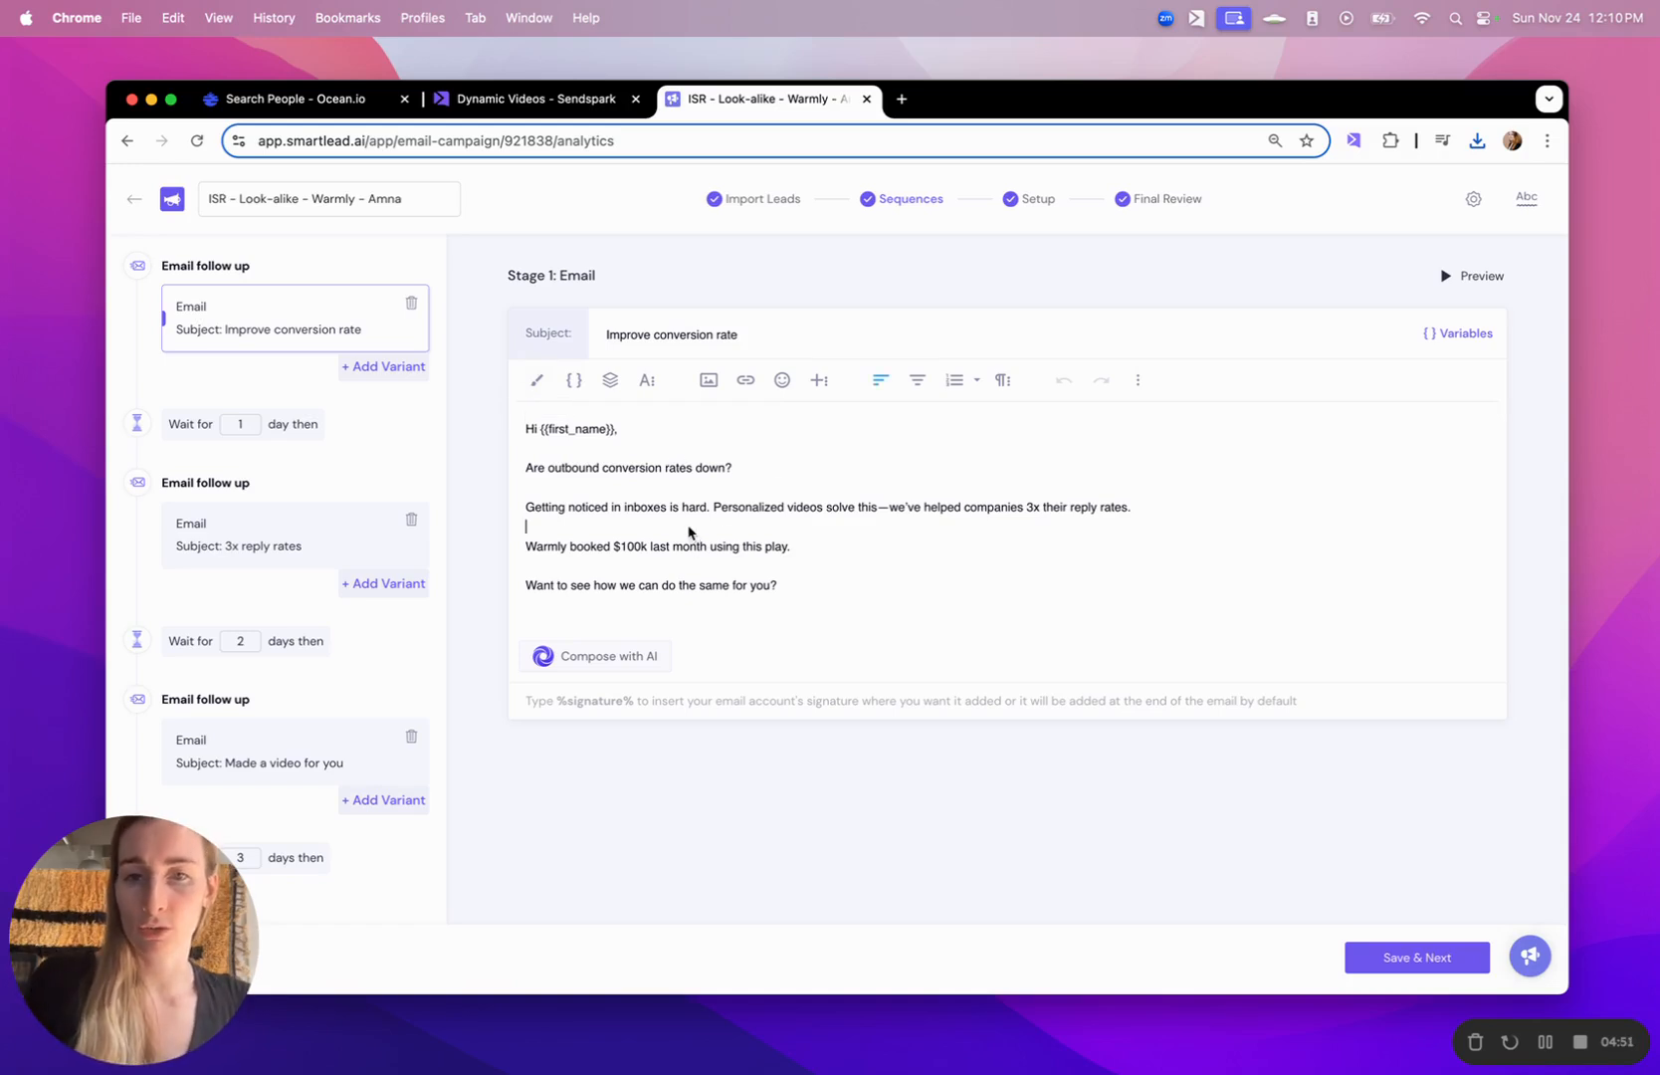
pyautogui.click(311, 514)
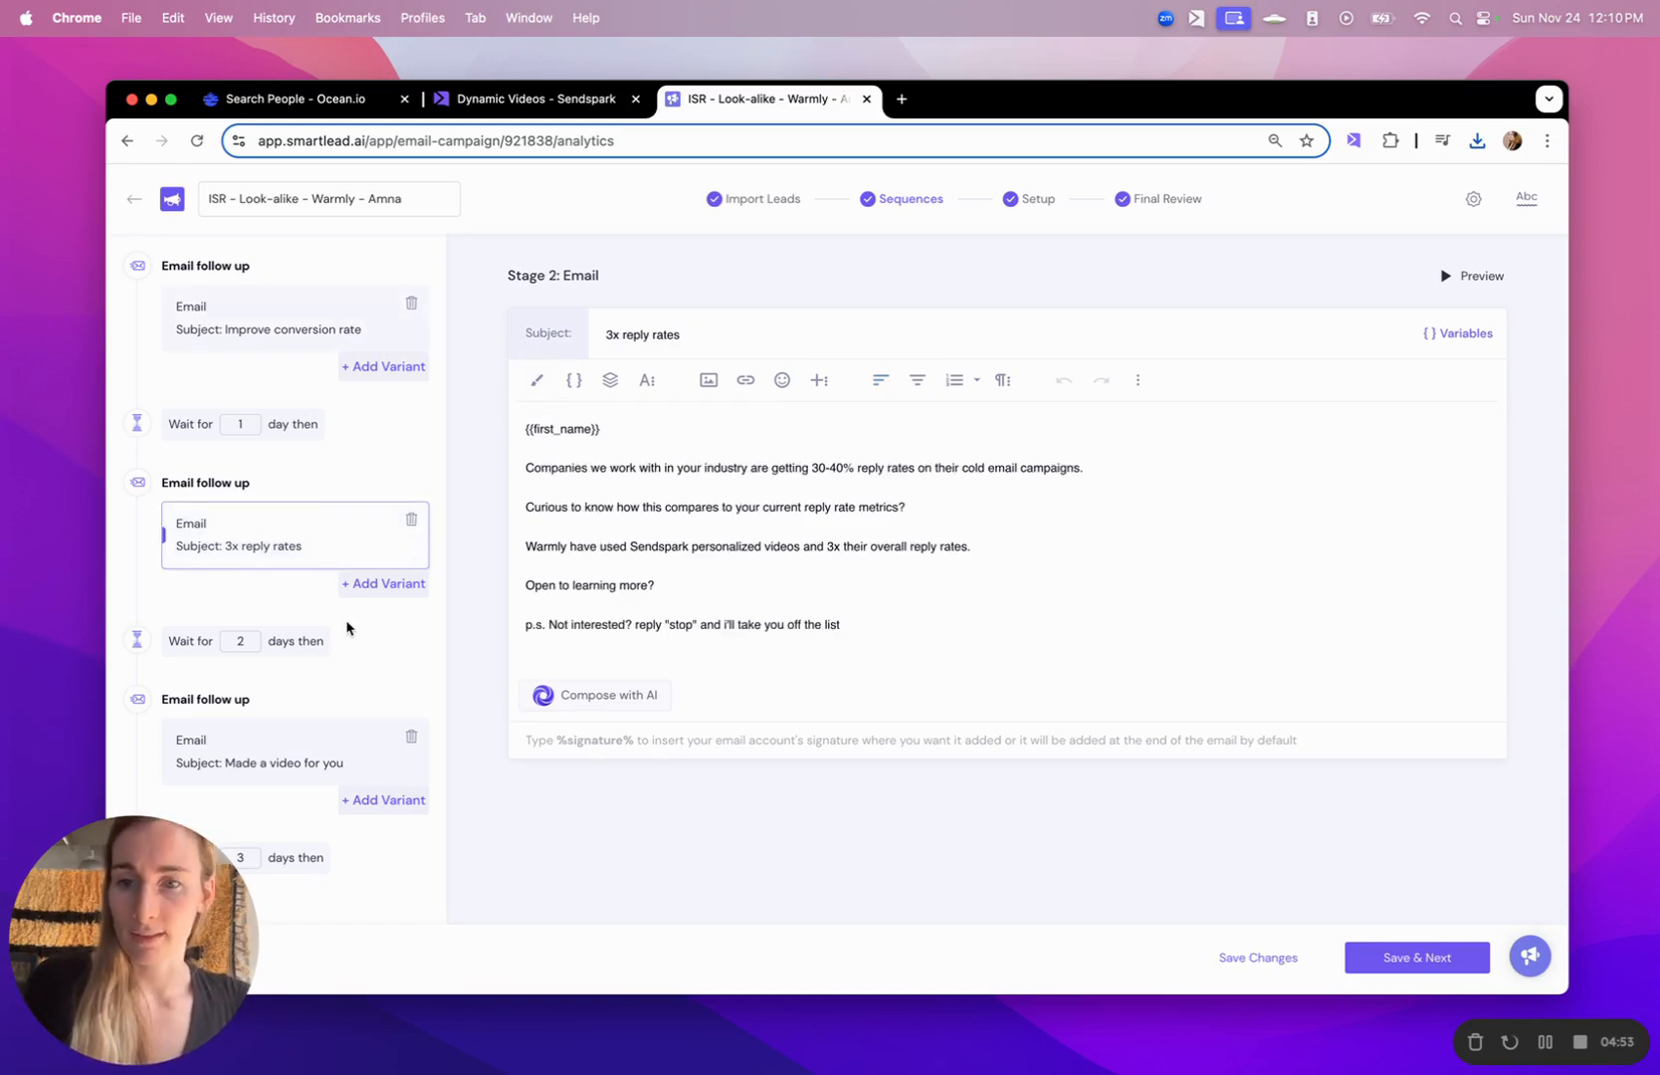
# - Open the "Made a video for you" email and add two blank lines below the "Watch video on Sendspark" link
pyautogui.scroll(-2, 346, 628)
pyautogui.click(328, 680)
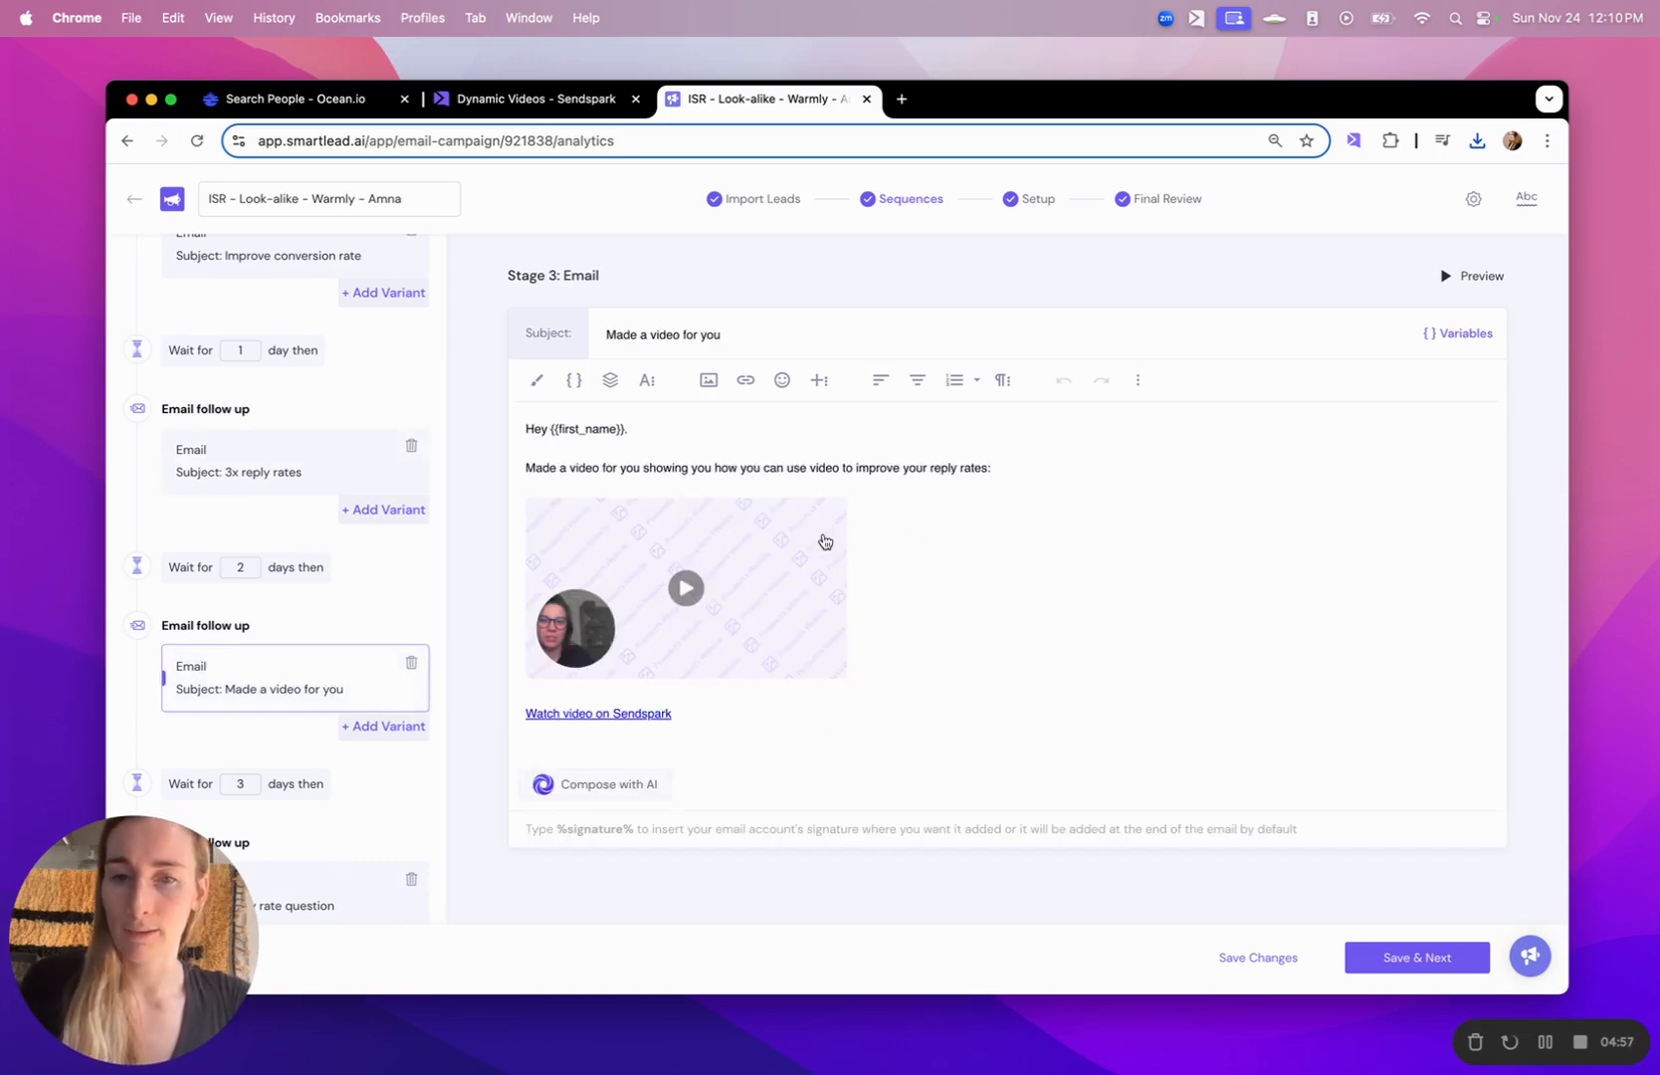
pyautogui.click(745, 715)
pyautogui.press('Return')
pyautogui.press('Return')
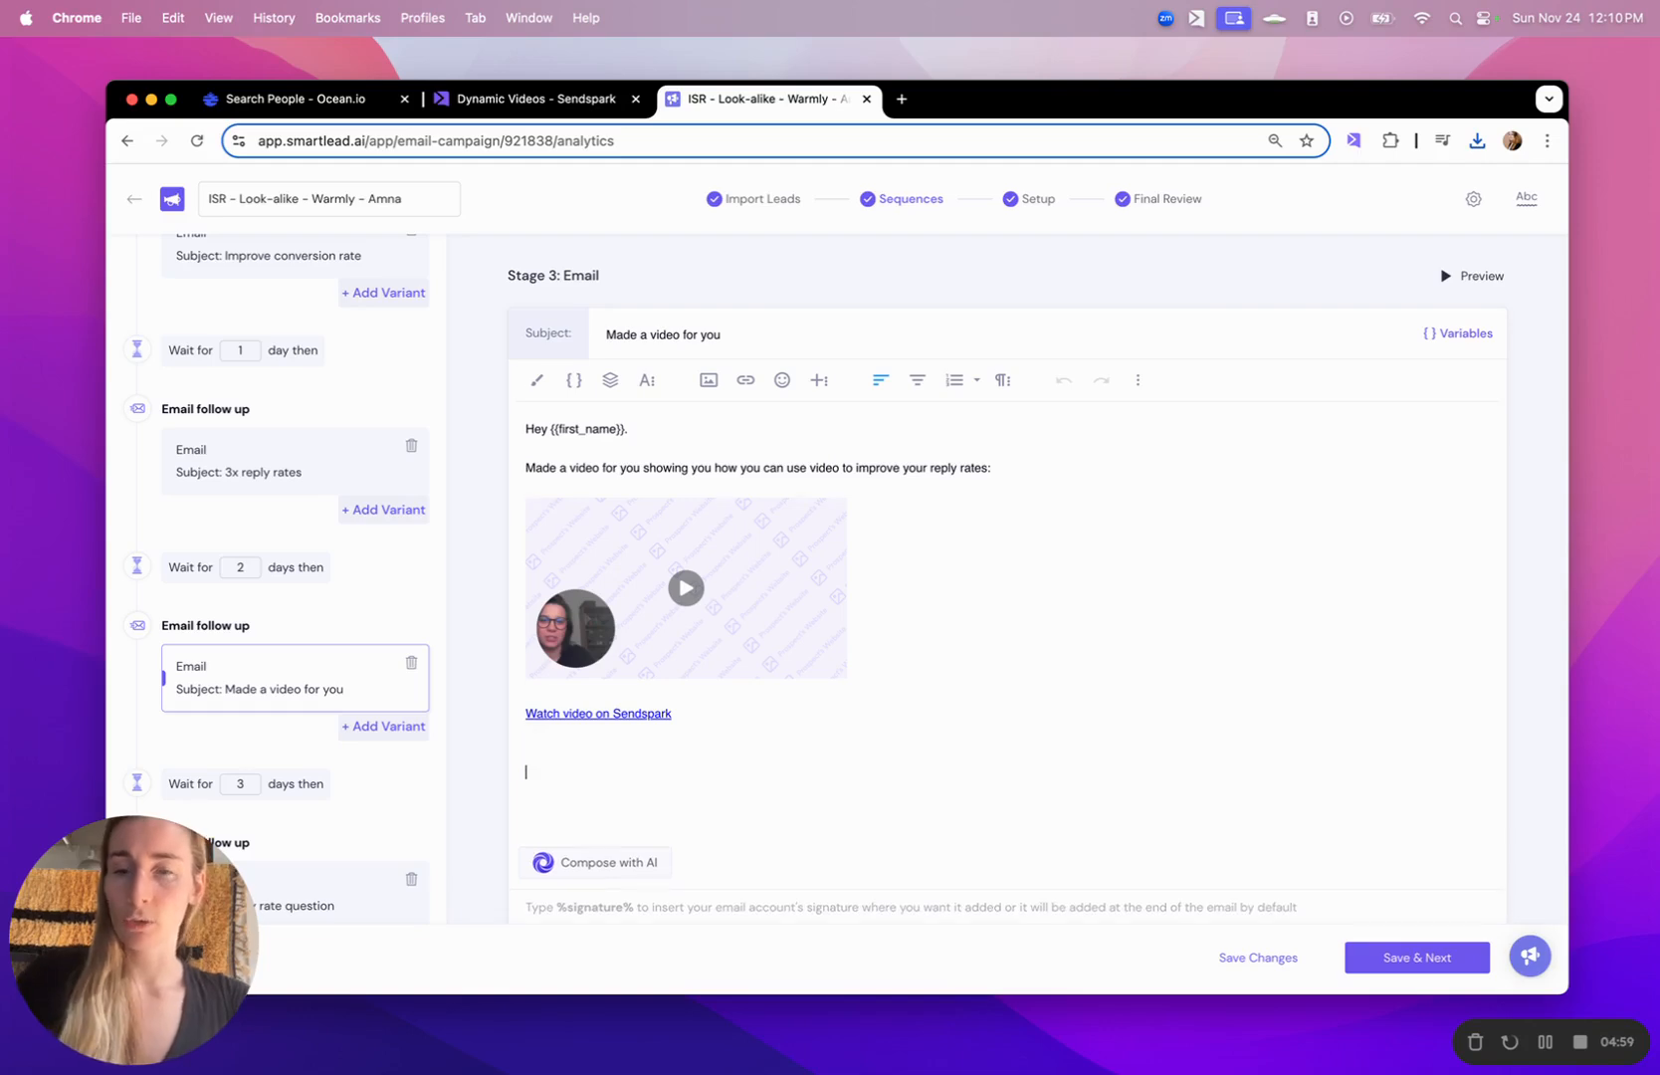
# - Switch to the Sendspark campaign, open its sharing options, search for "sma", and copy the Smartlead (Image URL) snippet
pyautogui.click(468, 103)
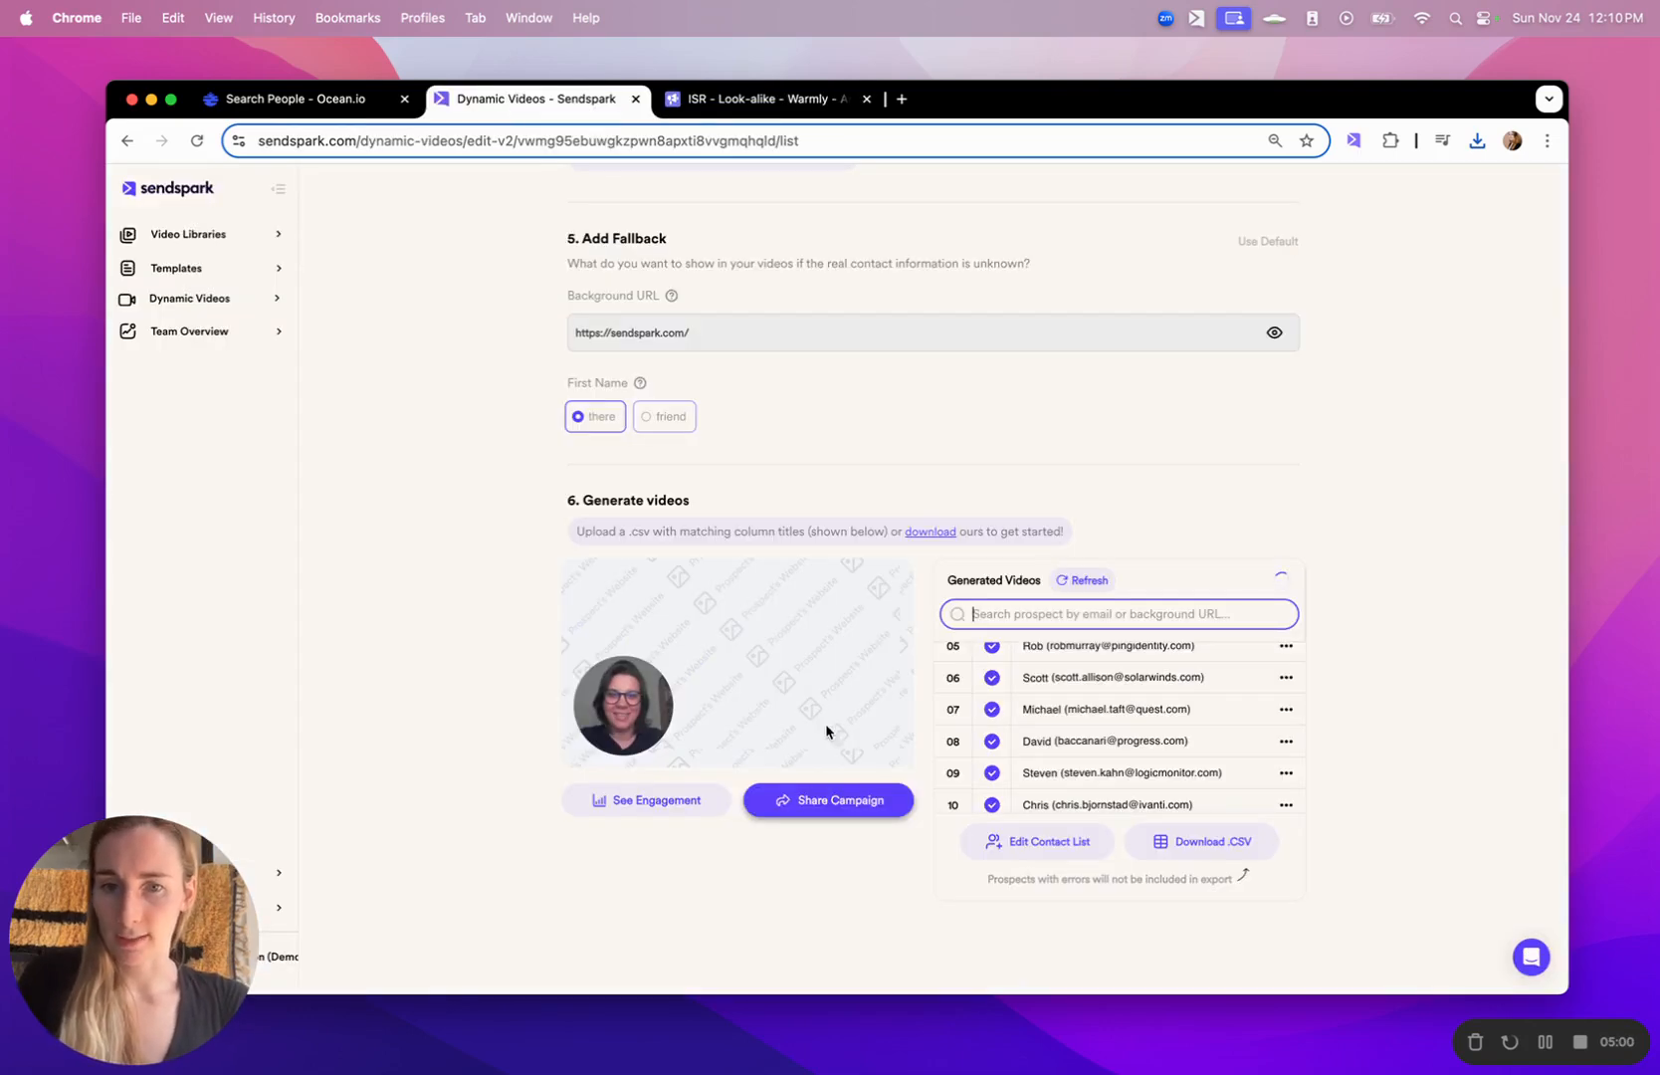
pyautogui.click(831, 805)
pyautogui.write('sma')
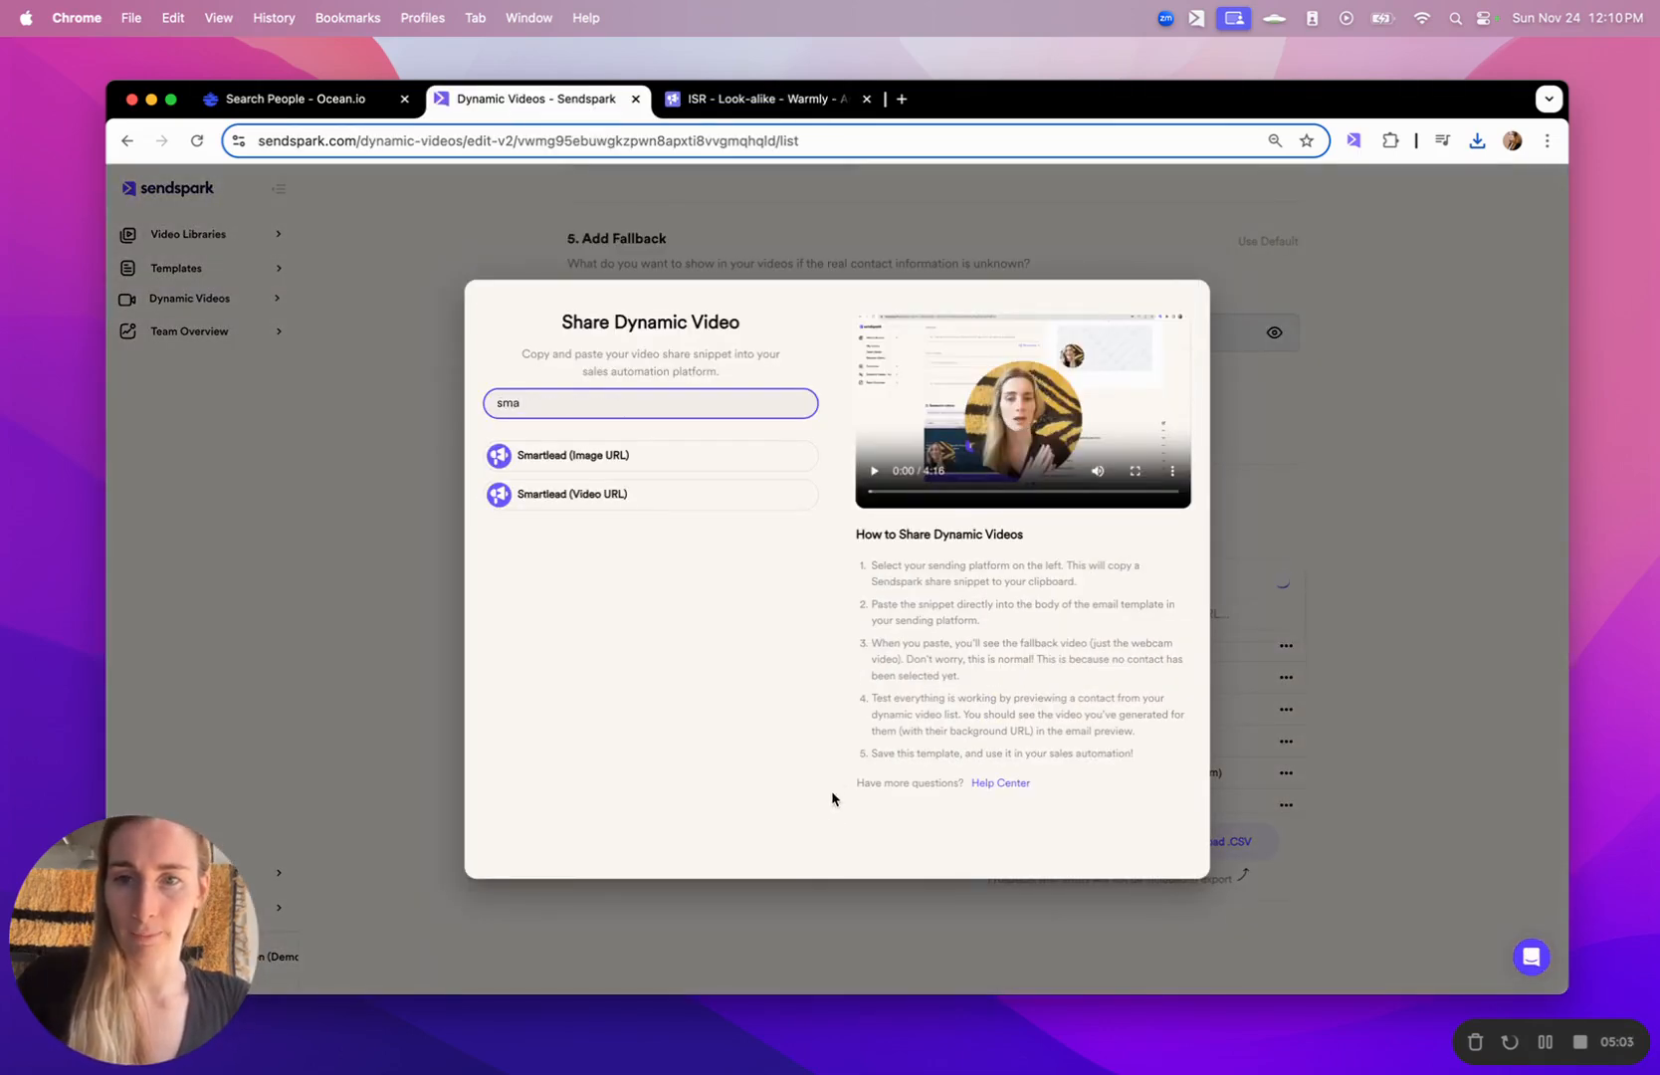
pyautogui.click(739, 457)
# - Clear the integration search, browse the full list of sending platforms, and view the sharing instructions for Apollo
pyautogui.click(660, 406)
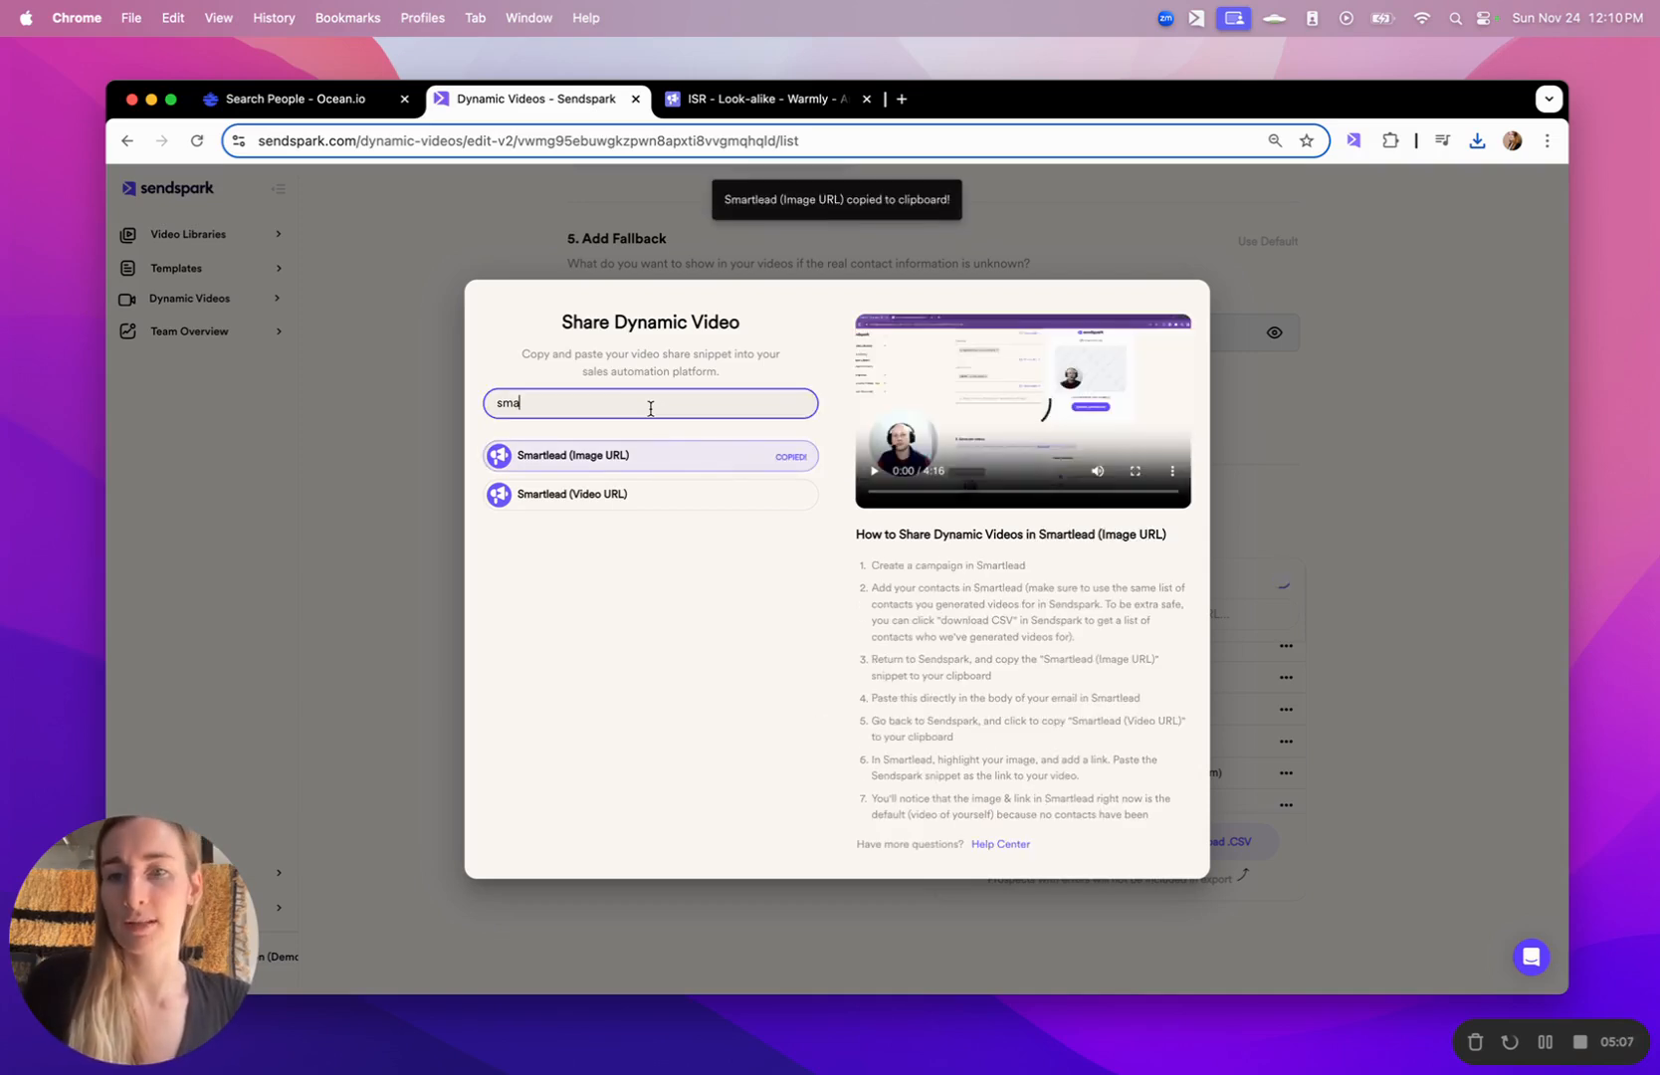
pyautogui.press('BackSpace')
pyautogui.press('BackSpace')
pyautogui.press('BackSpace')
pyautogui.scroll(-3, 731, 611)
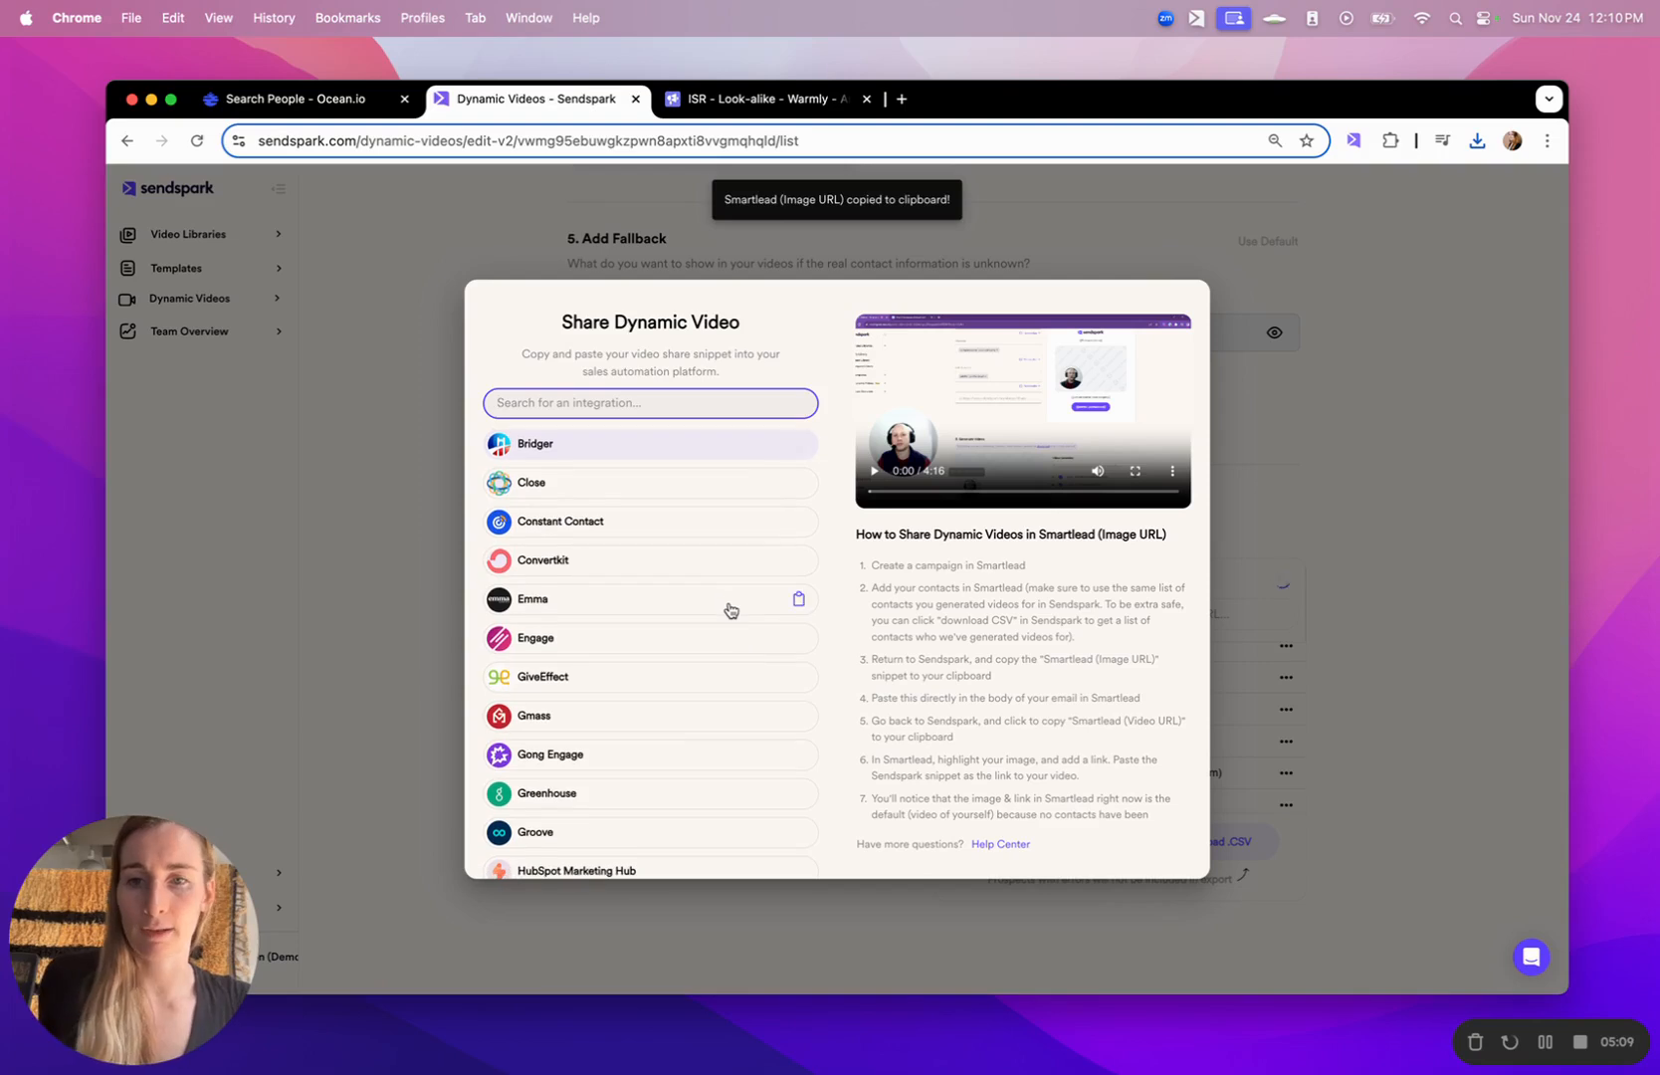
pyautogui.scroll(-15, 731, 610)
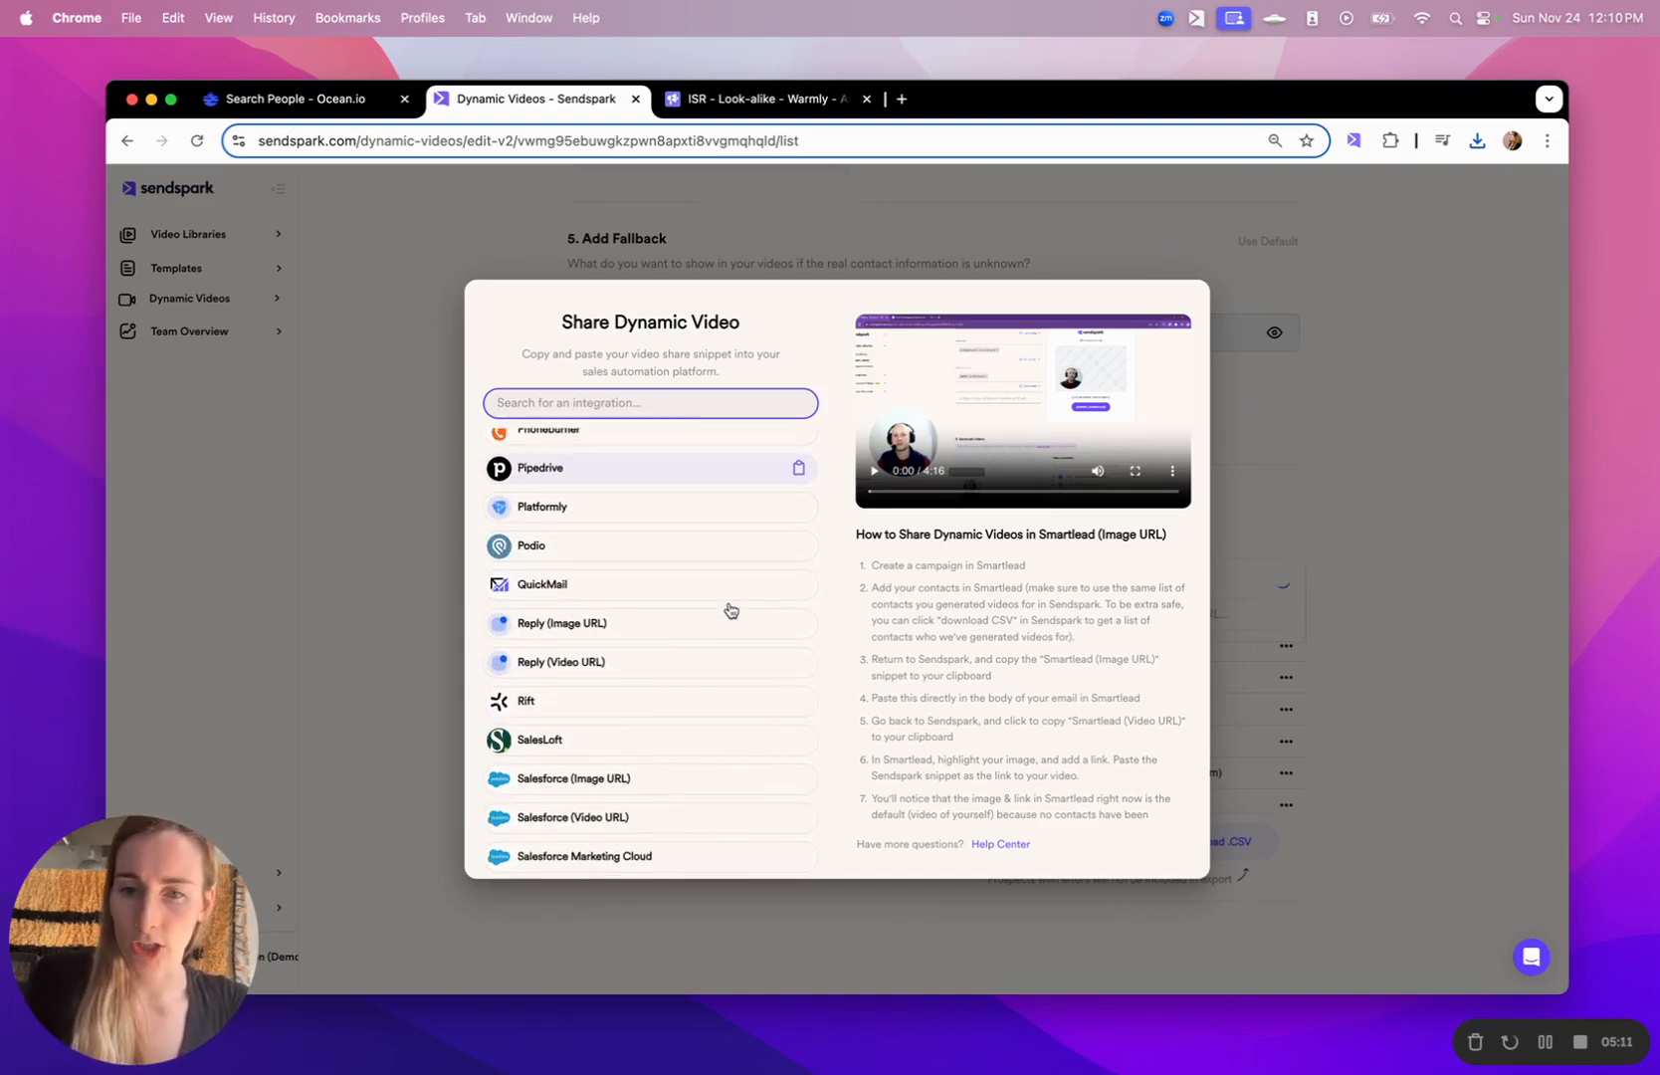
pyautogui.scroll(15, 731, 610)
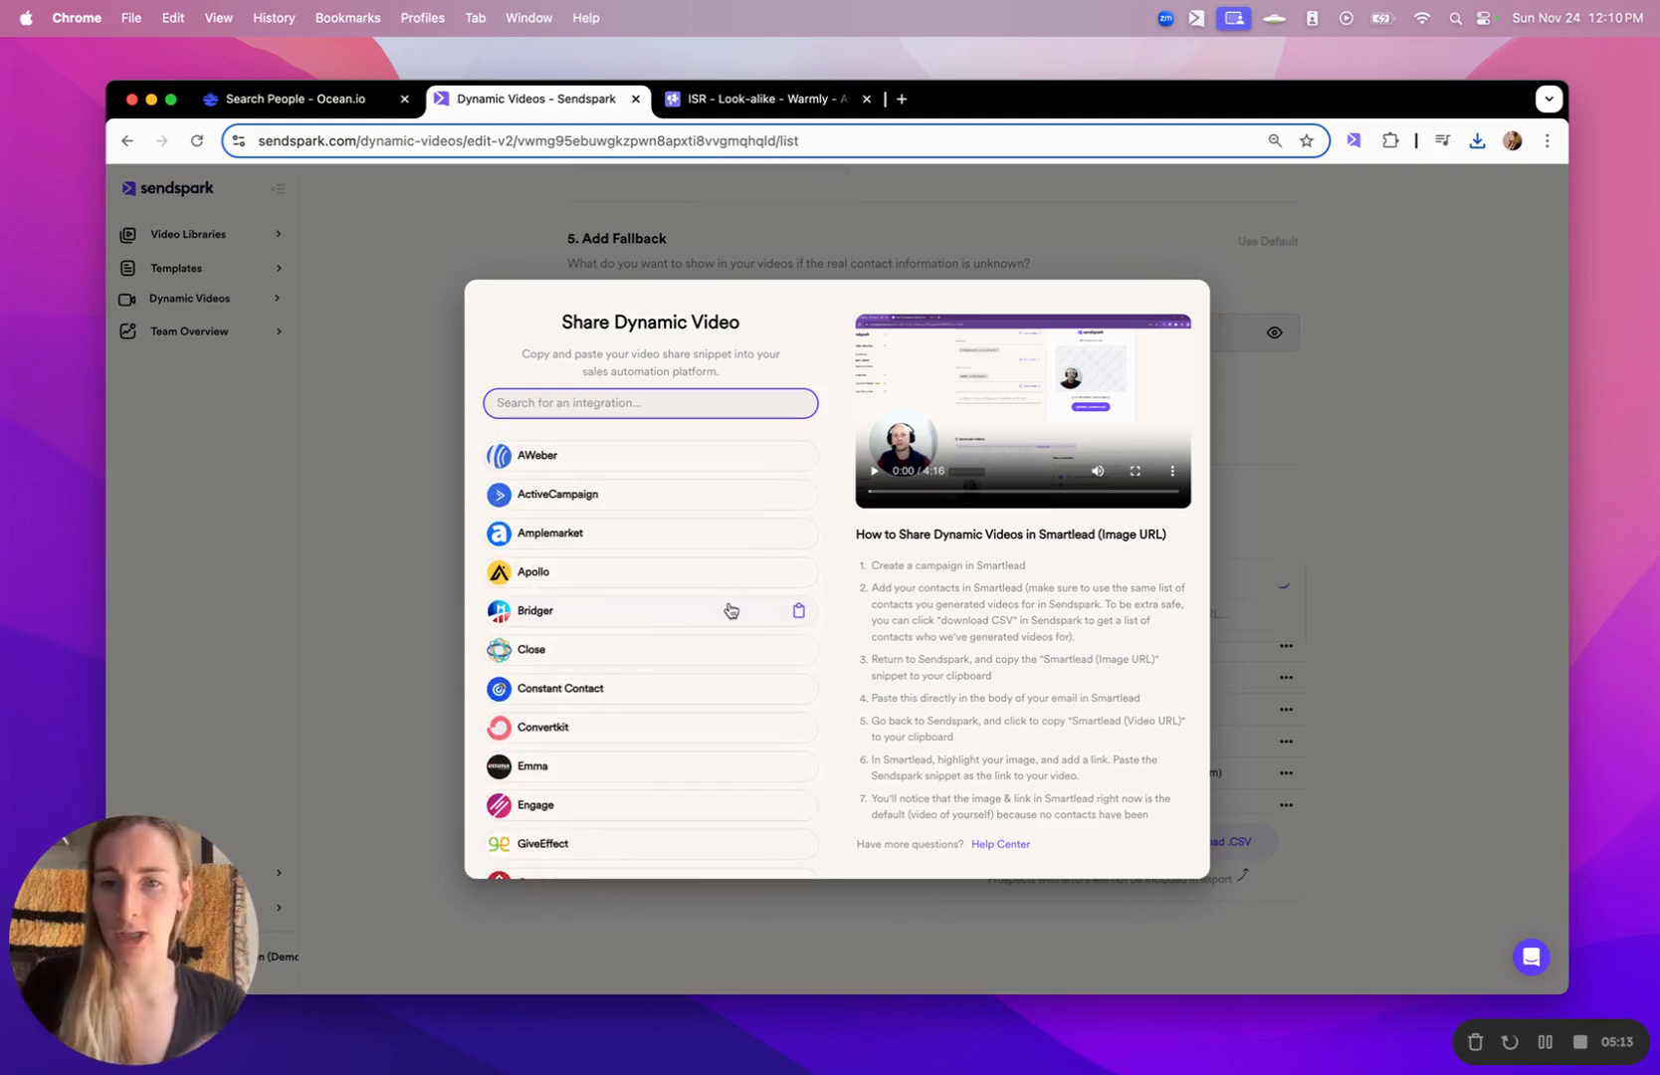
pyautogui.click(670, 576)
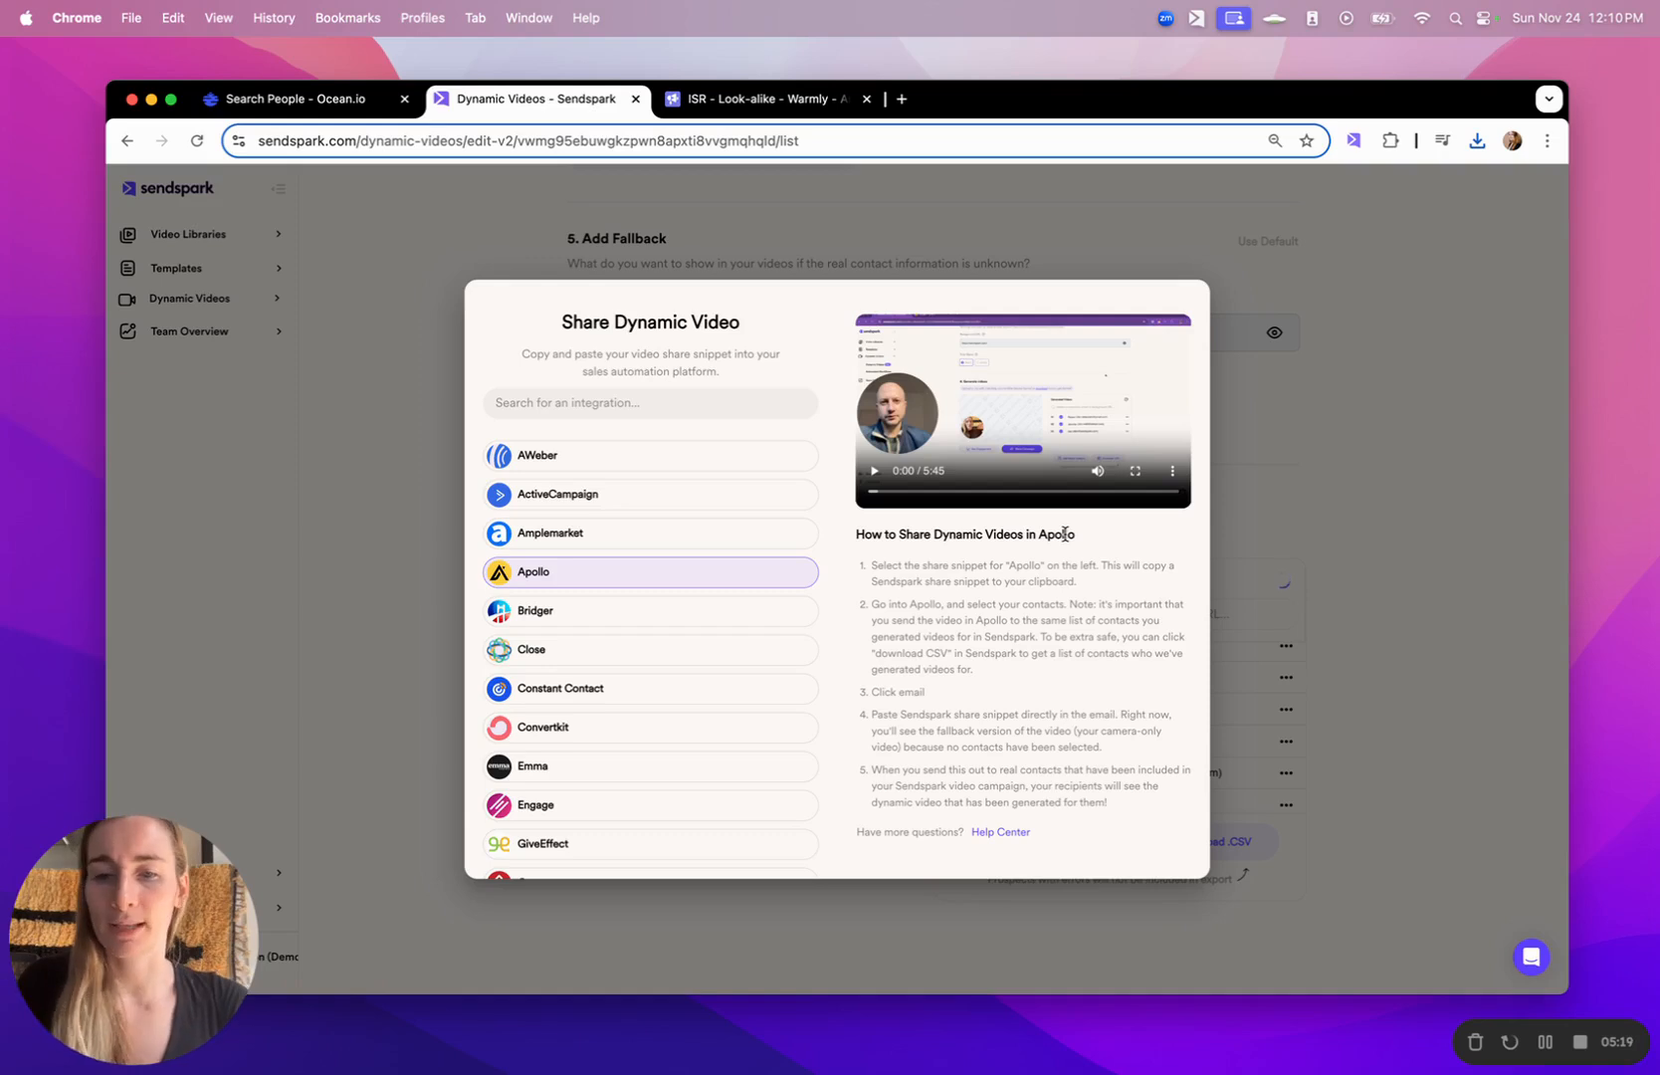
# - Search the integrations for "sm" and copy the snippet for Smartlead (Image URL)
pyautogui.click(760, 406)
pyautogui.write('sm')
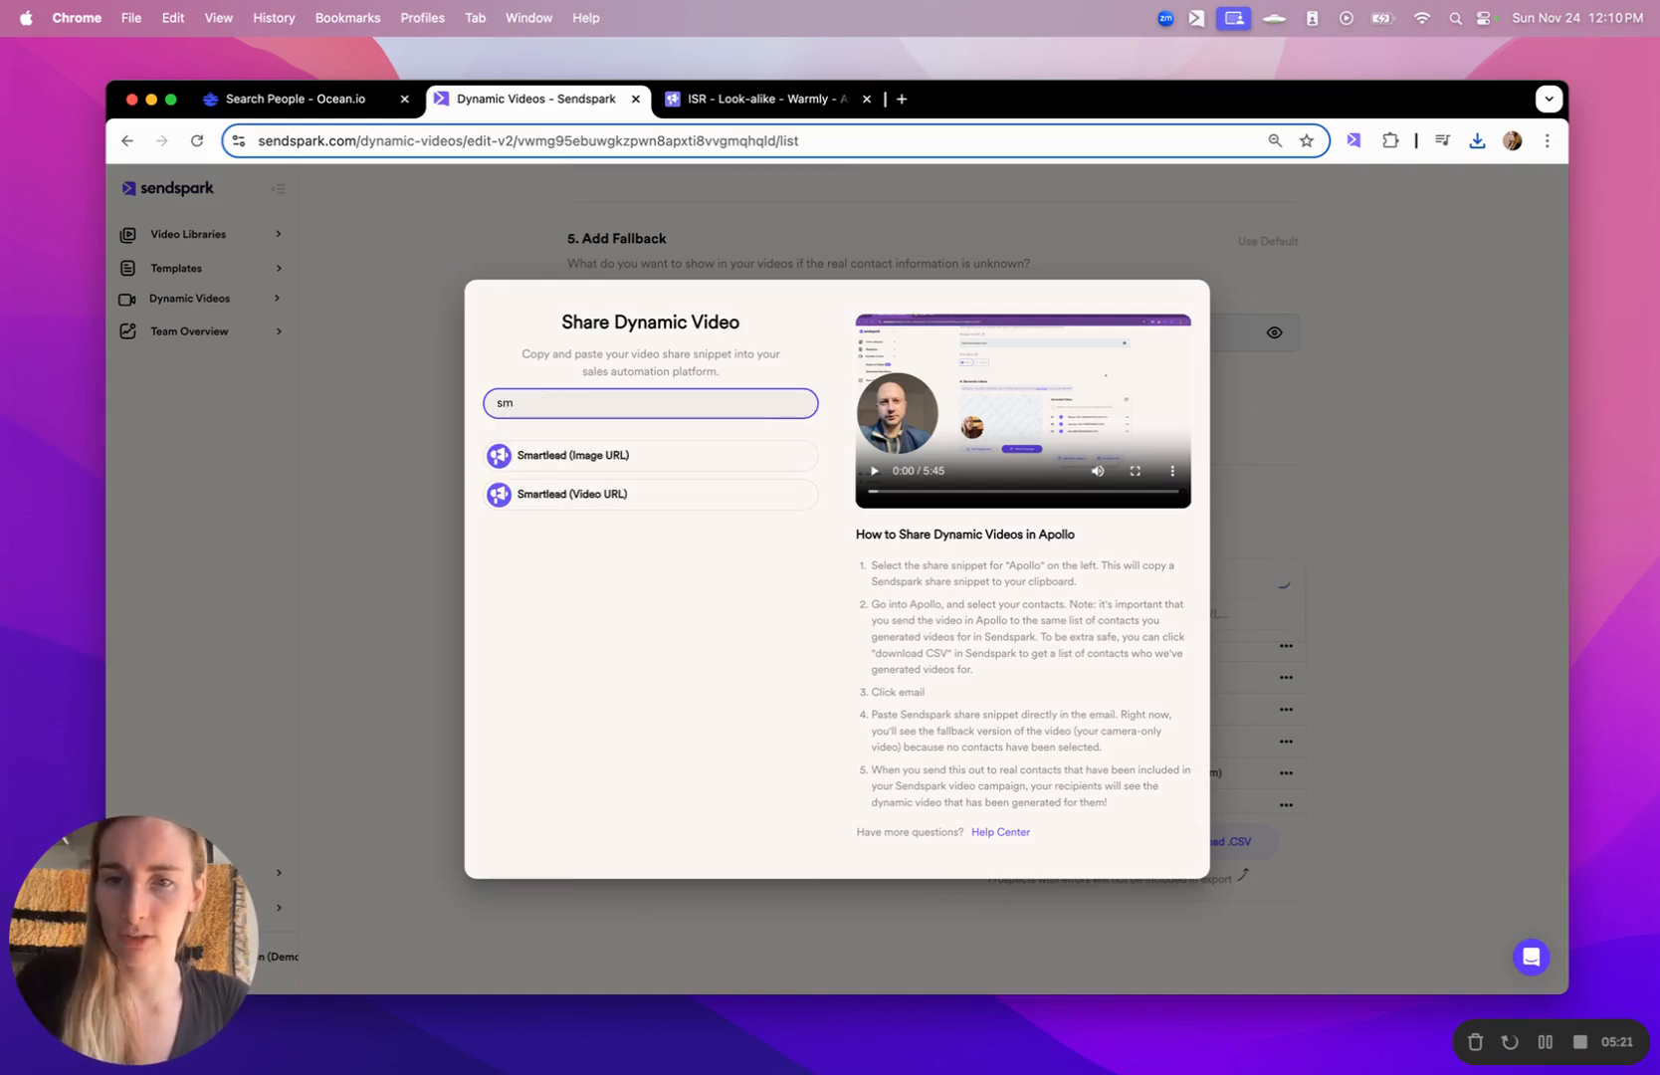
pyautogui.click(614, 454)
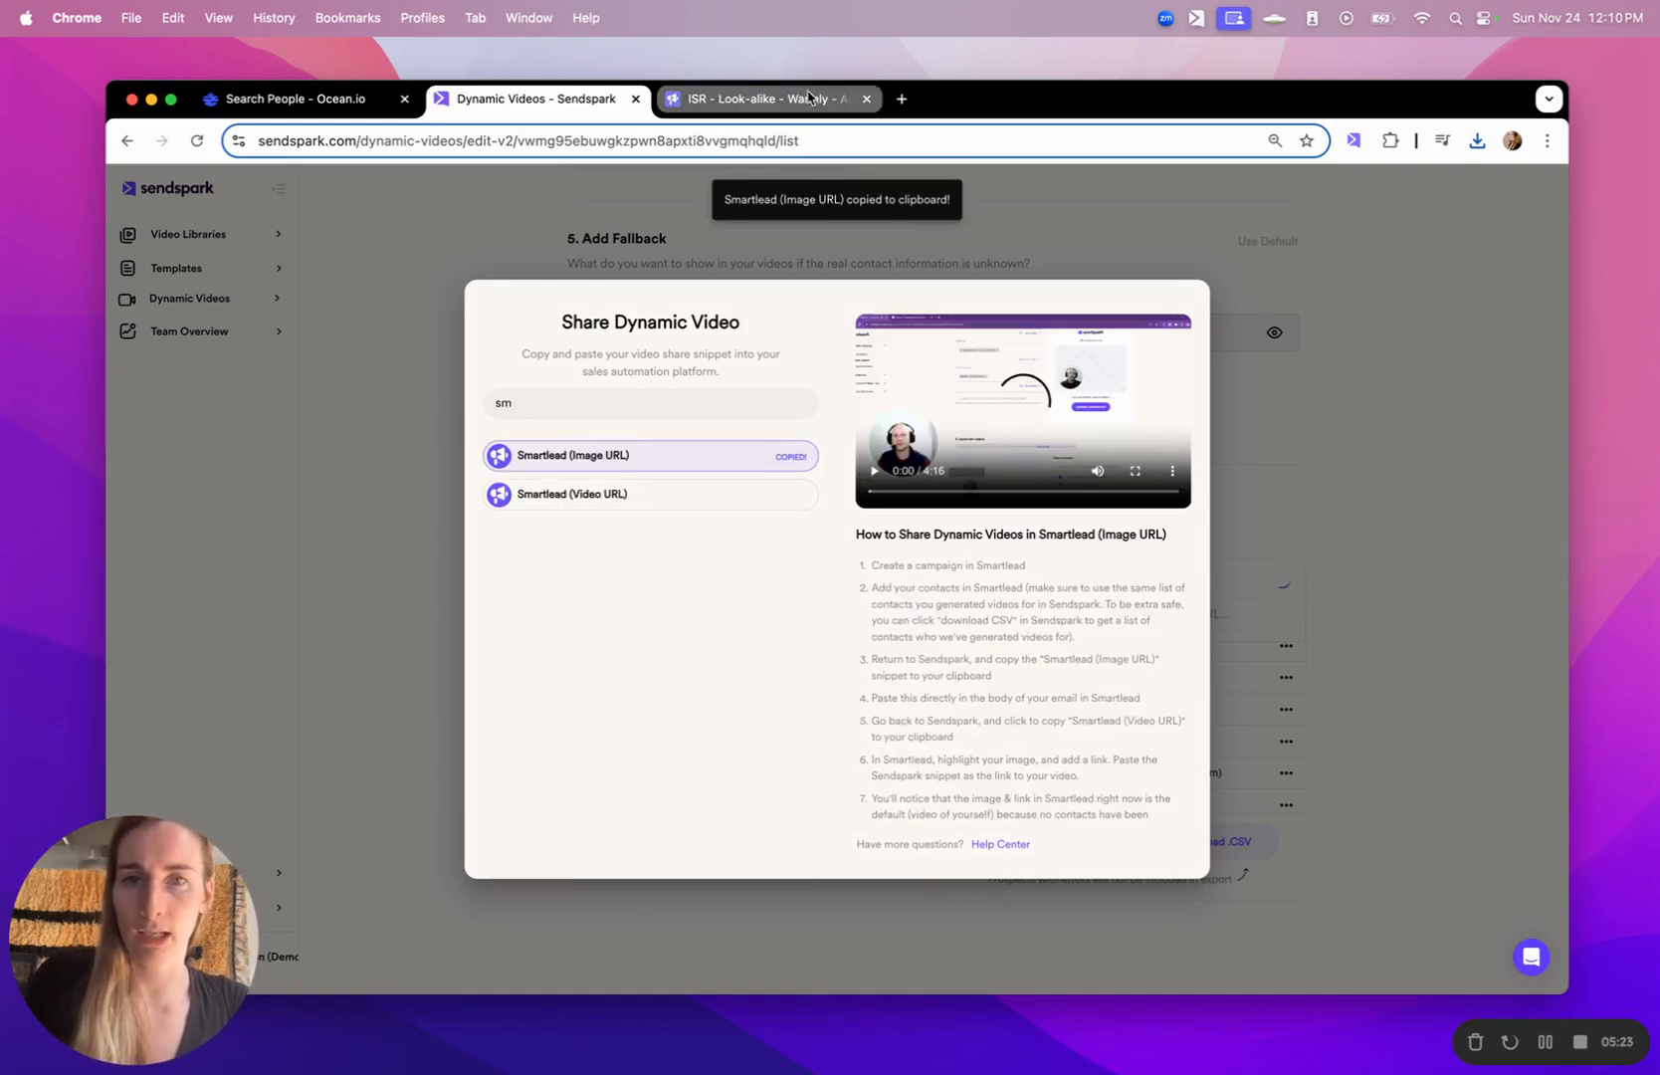
pyautogui.click(599, 464)
# - Switch to Smartlead, paste the snippet below the existing video link, and put its "Watch video on Sendspark" text on a separate line
pyautogui.hotkey('ctrl', 'Tab')
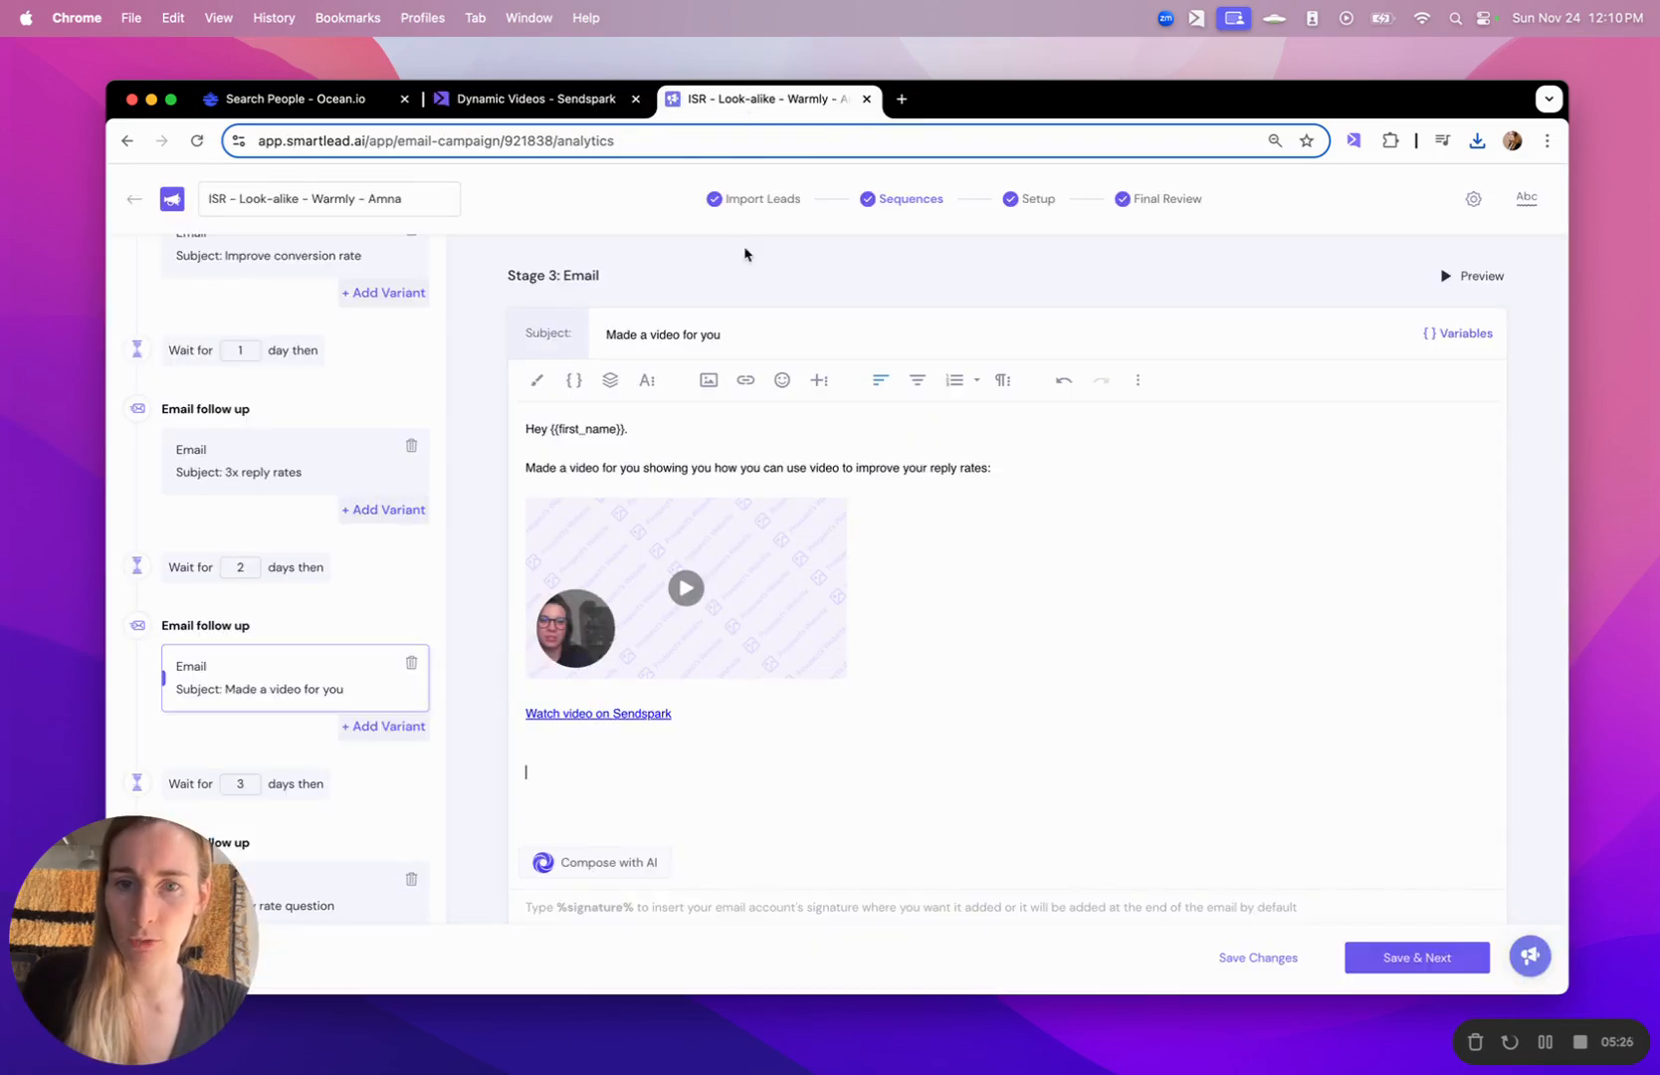
pyautogui.click(735, 784)
pyautogui.press('super+v')
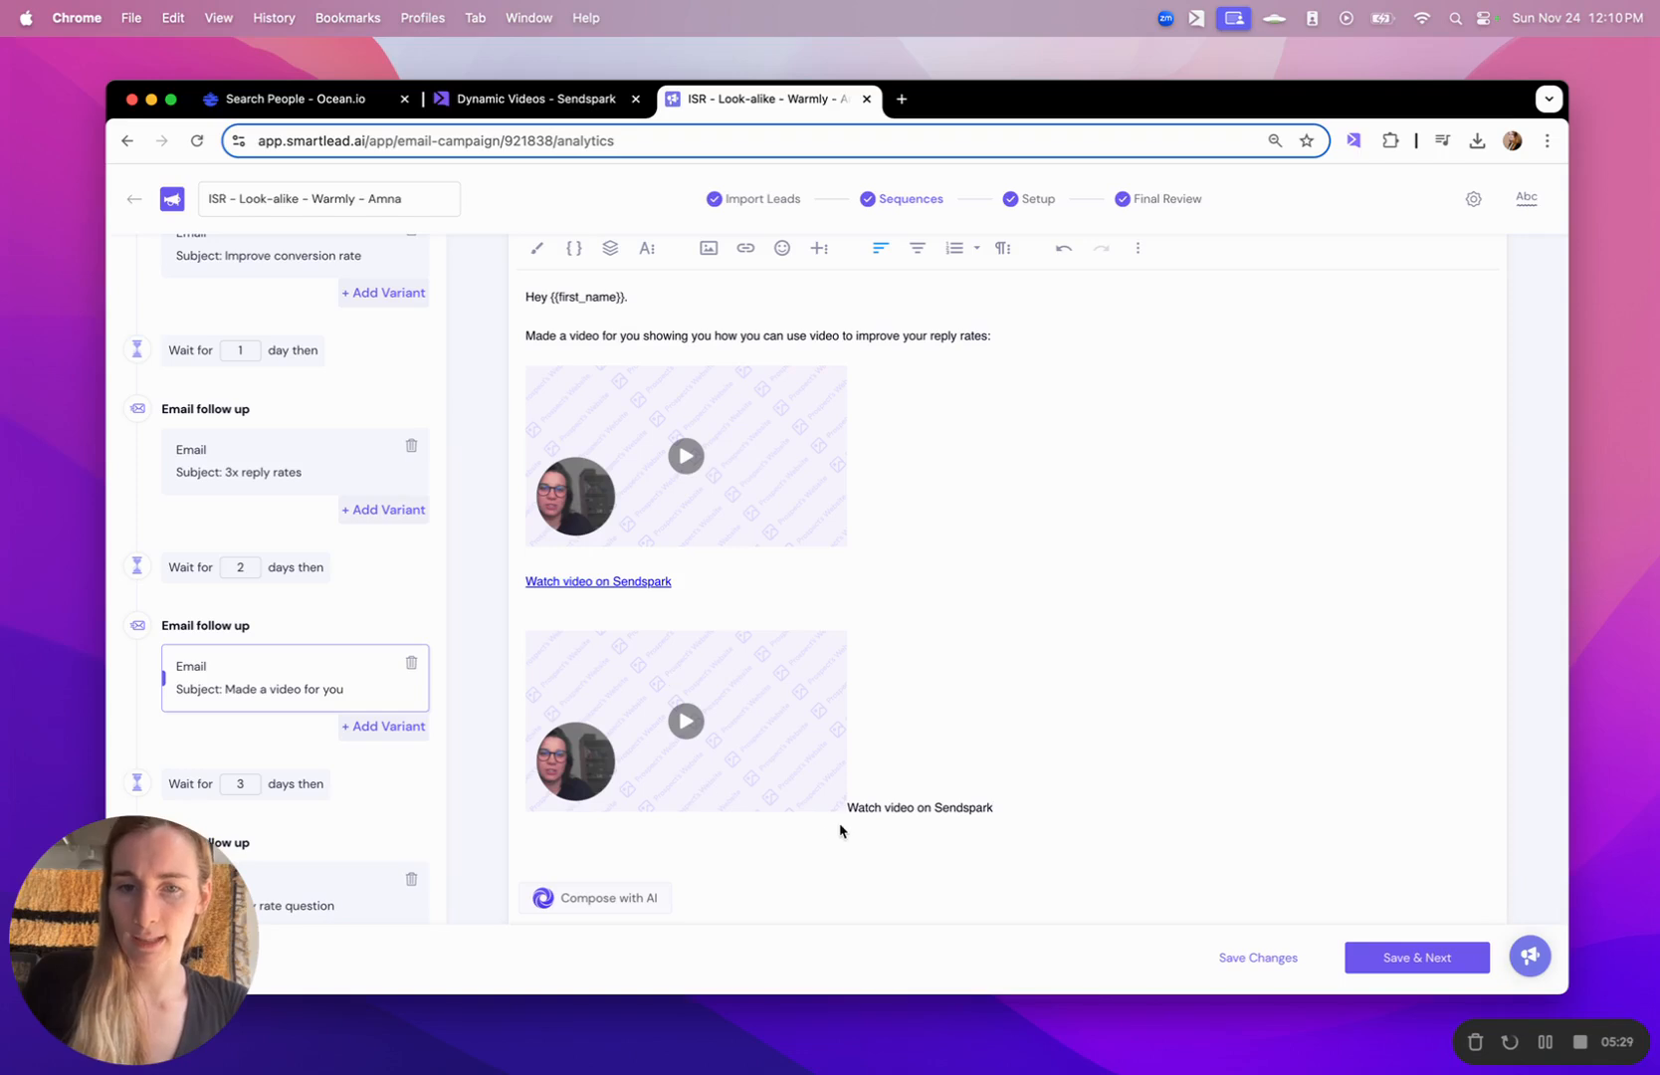
pyautogui.click(849, 808)
pyautogui.press('Return')
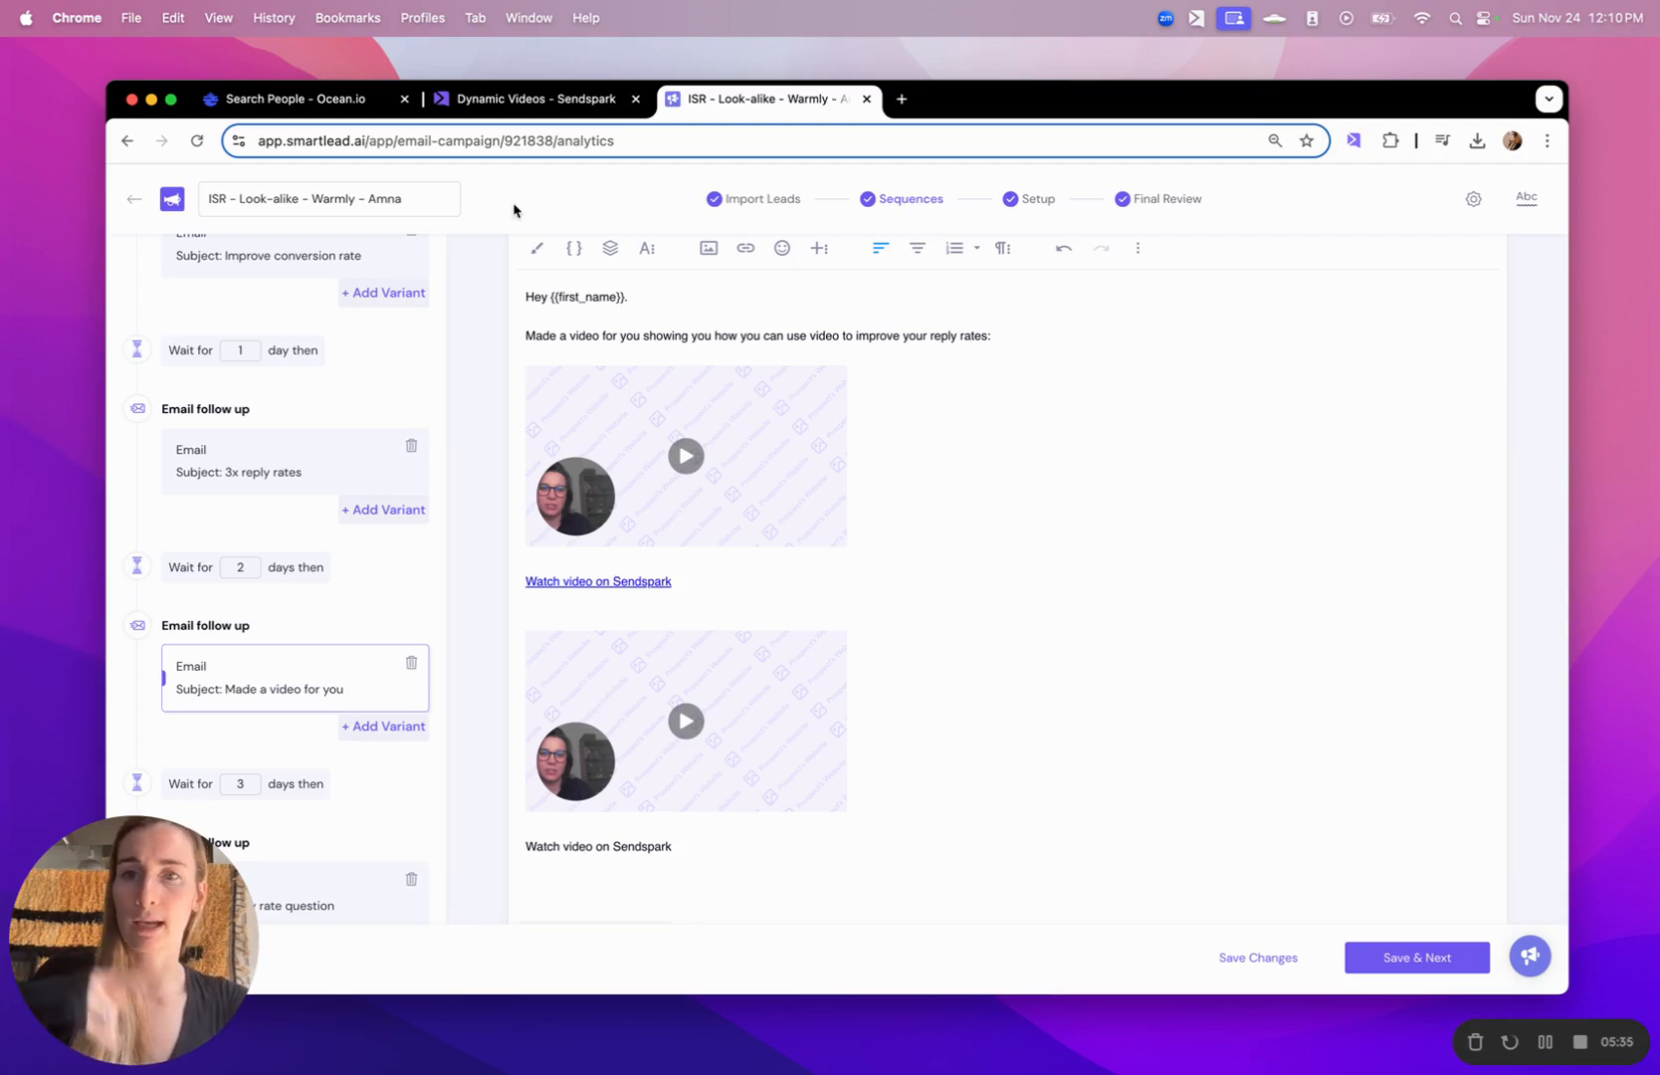
# - Copy the Smartlead (Video URL) snippet from Sendspark and add it as the link on the pasted video thumbnail in the Smartlead email
pyautogui.click(526, 100)
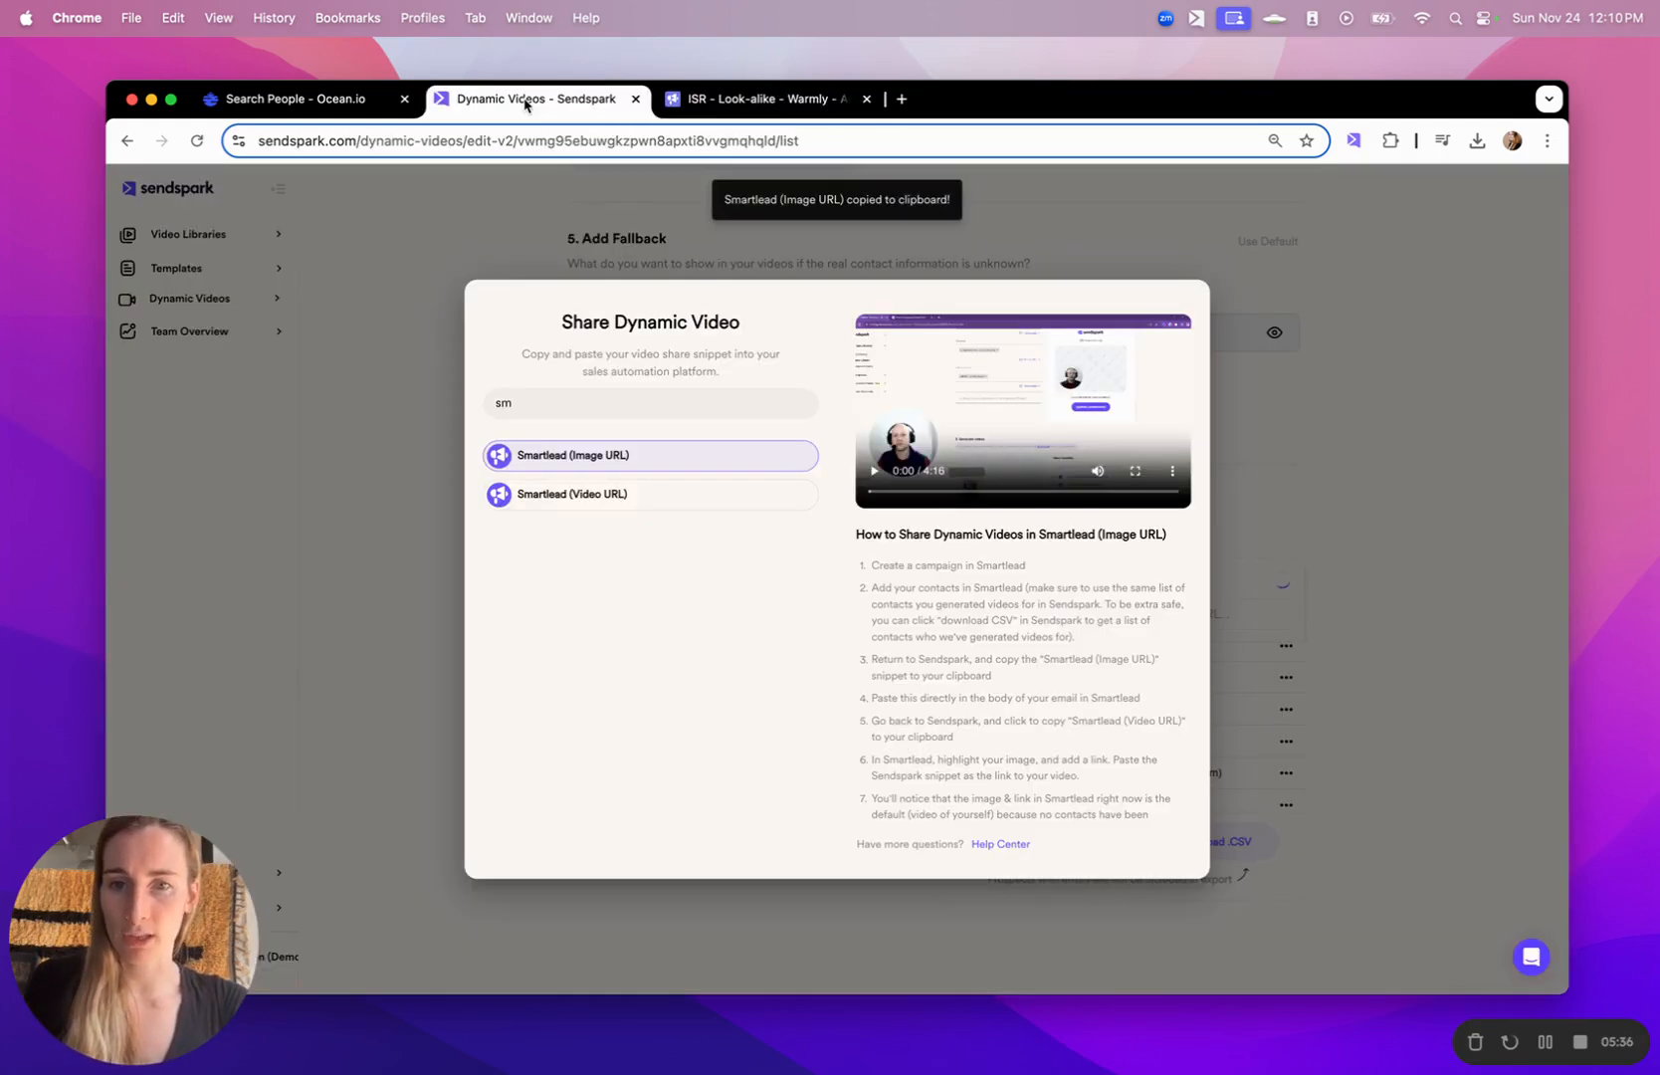
pyautogui.click(622, 495)
pyautogui.click(732, 102)
pyautogui.click(734, 738)
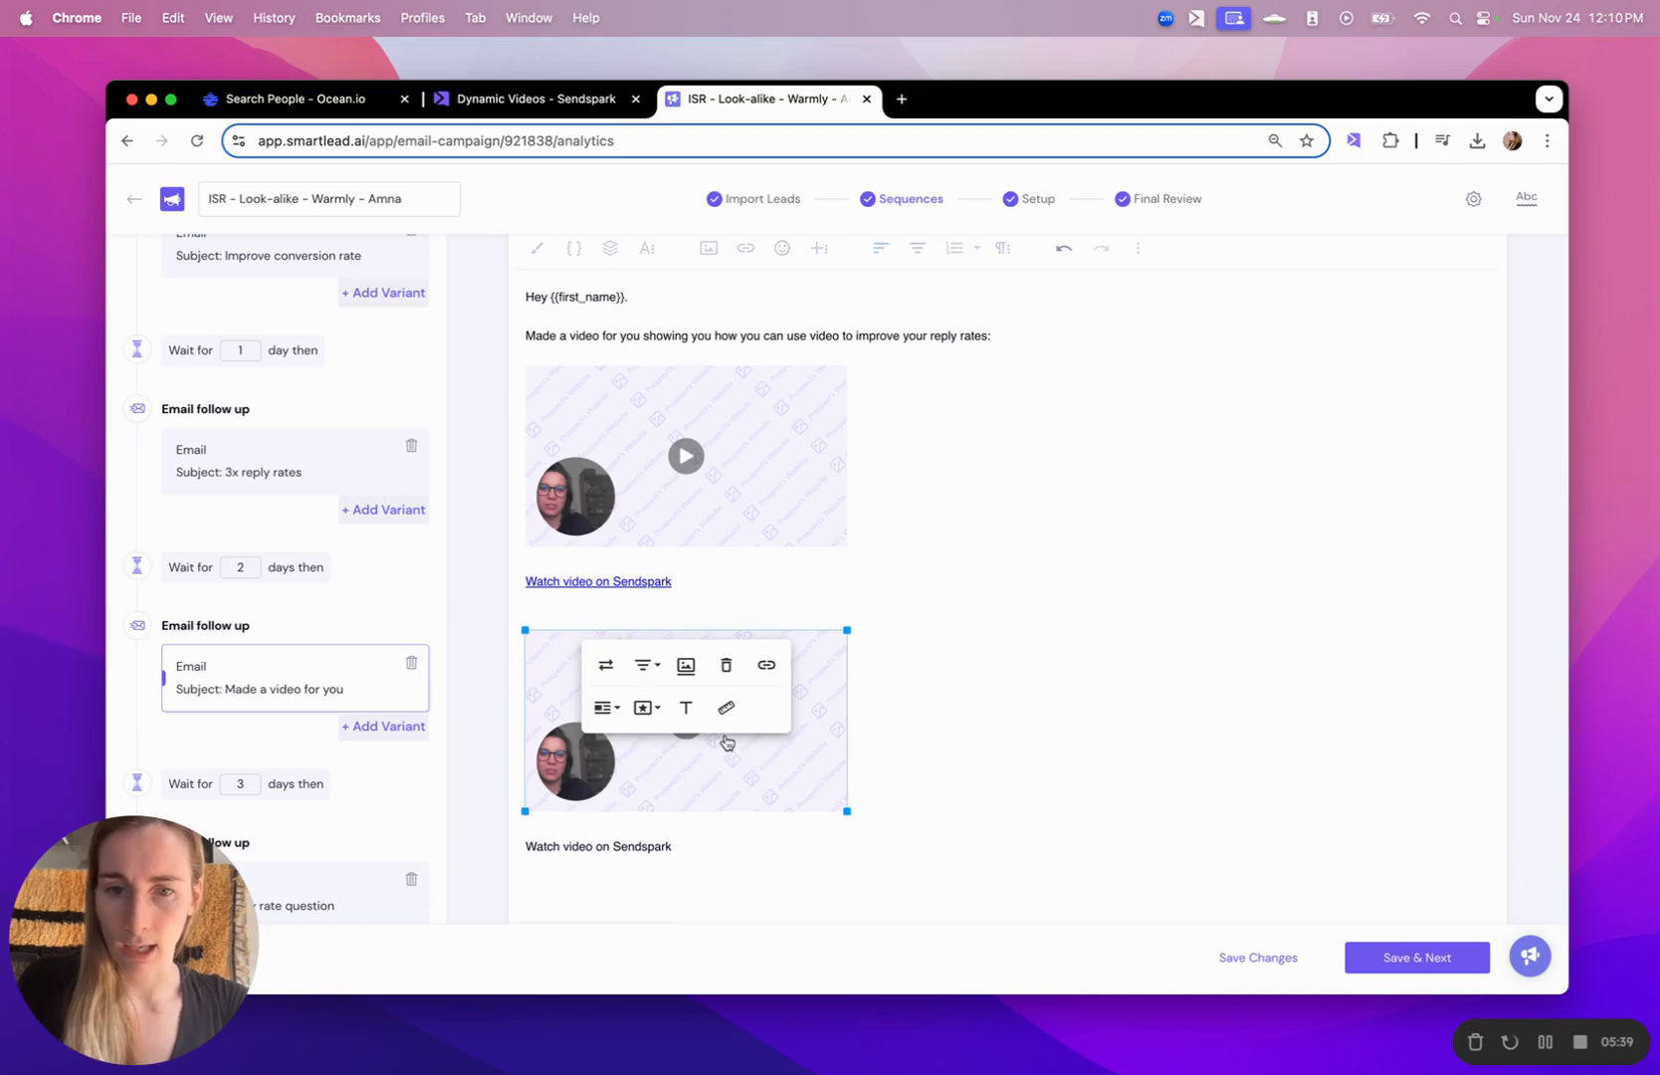
pyautogui.press('super+k')
pyautogui.press('super+v')
pyautogui.press('Return')
# - Link the "Watch video on Sendspark" text under the second thumbnail to the copied video URL
pyautogui.click(634, 849)
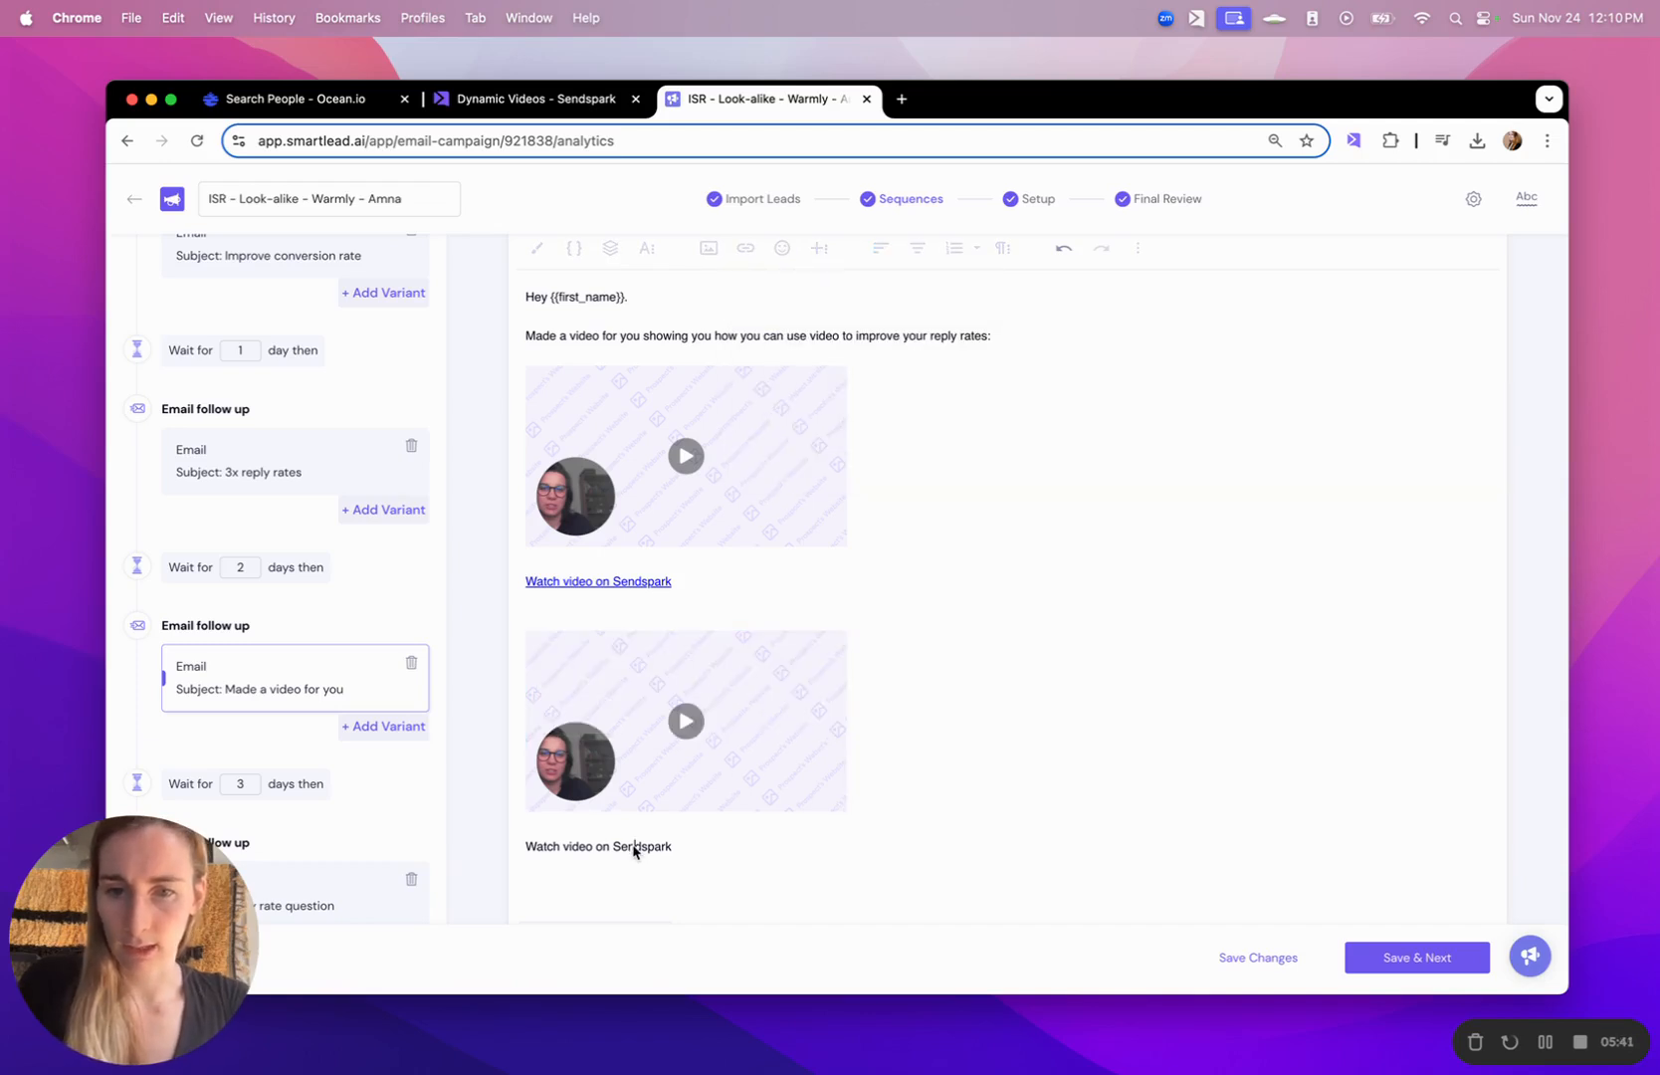
pyautogui.doubleClick(634, 849)
pyautogui.tripleClick(634, 849)
pyautogui.press('super+k')
pyautogui.press('super+v')
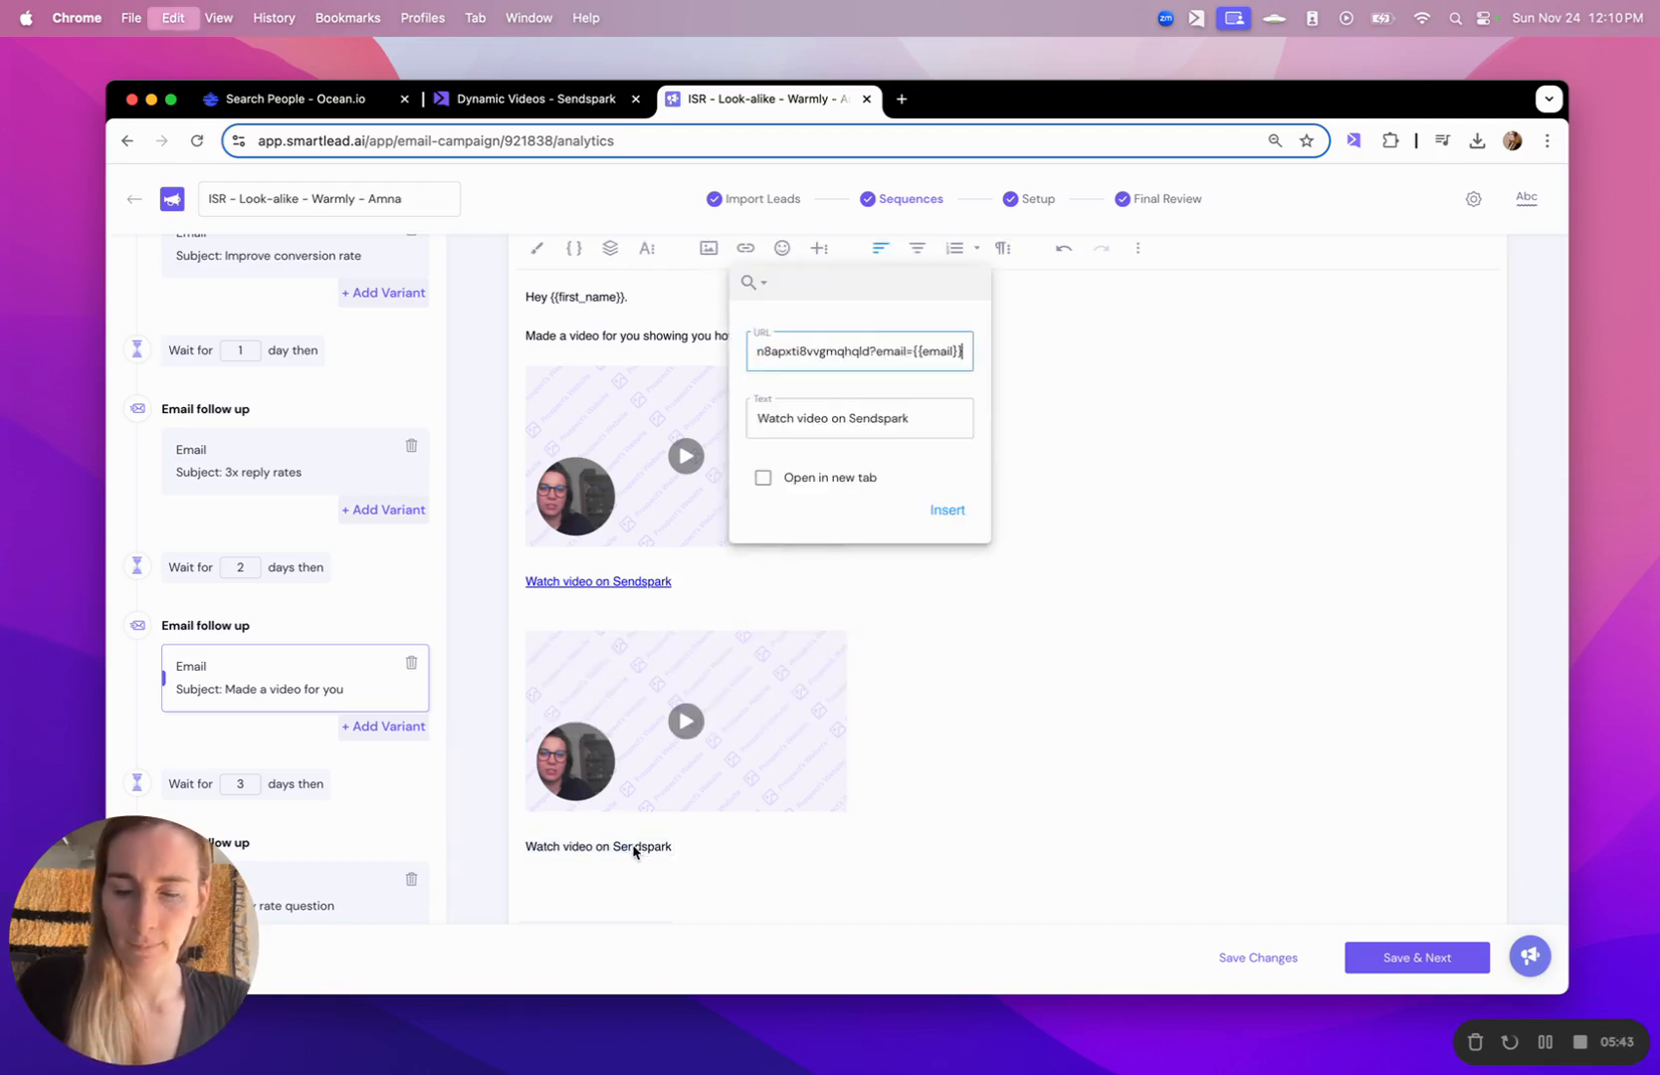
pyautogui.press('Return')
pyautogui.click(804, 858)
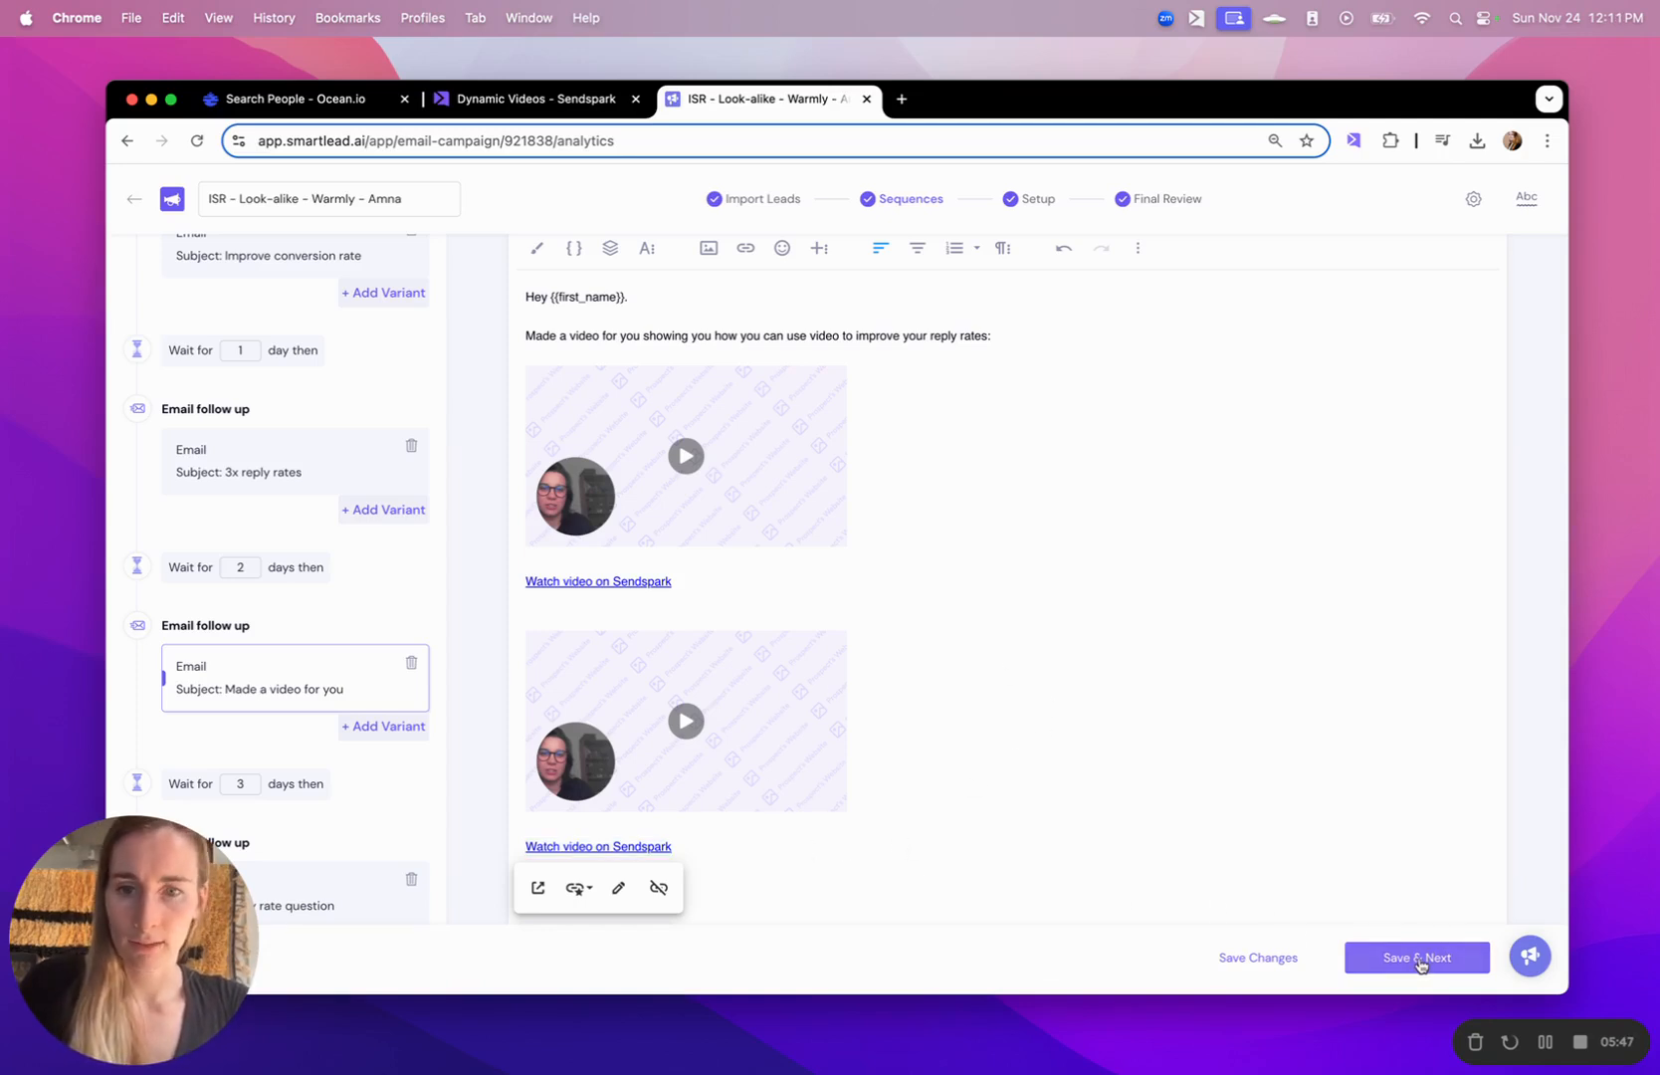
# - Delete the second video thumbnail with its link text and the blank lines below the first "Watch video on Sendspark" link
pyautogui.moveTo(729, 876); pyautogui.dragTo(563, 689)
pyautogui.press('BackSpace')
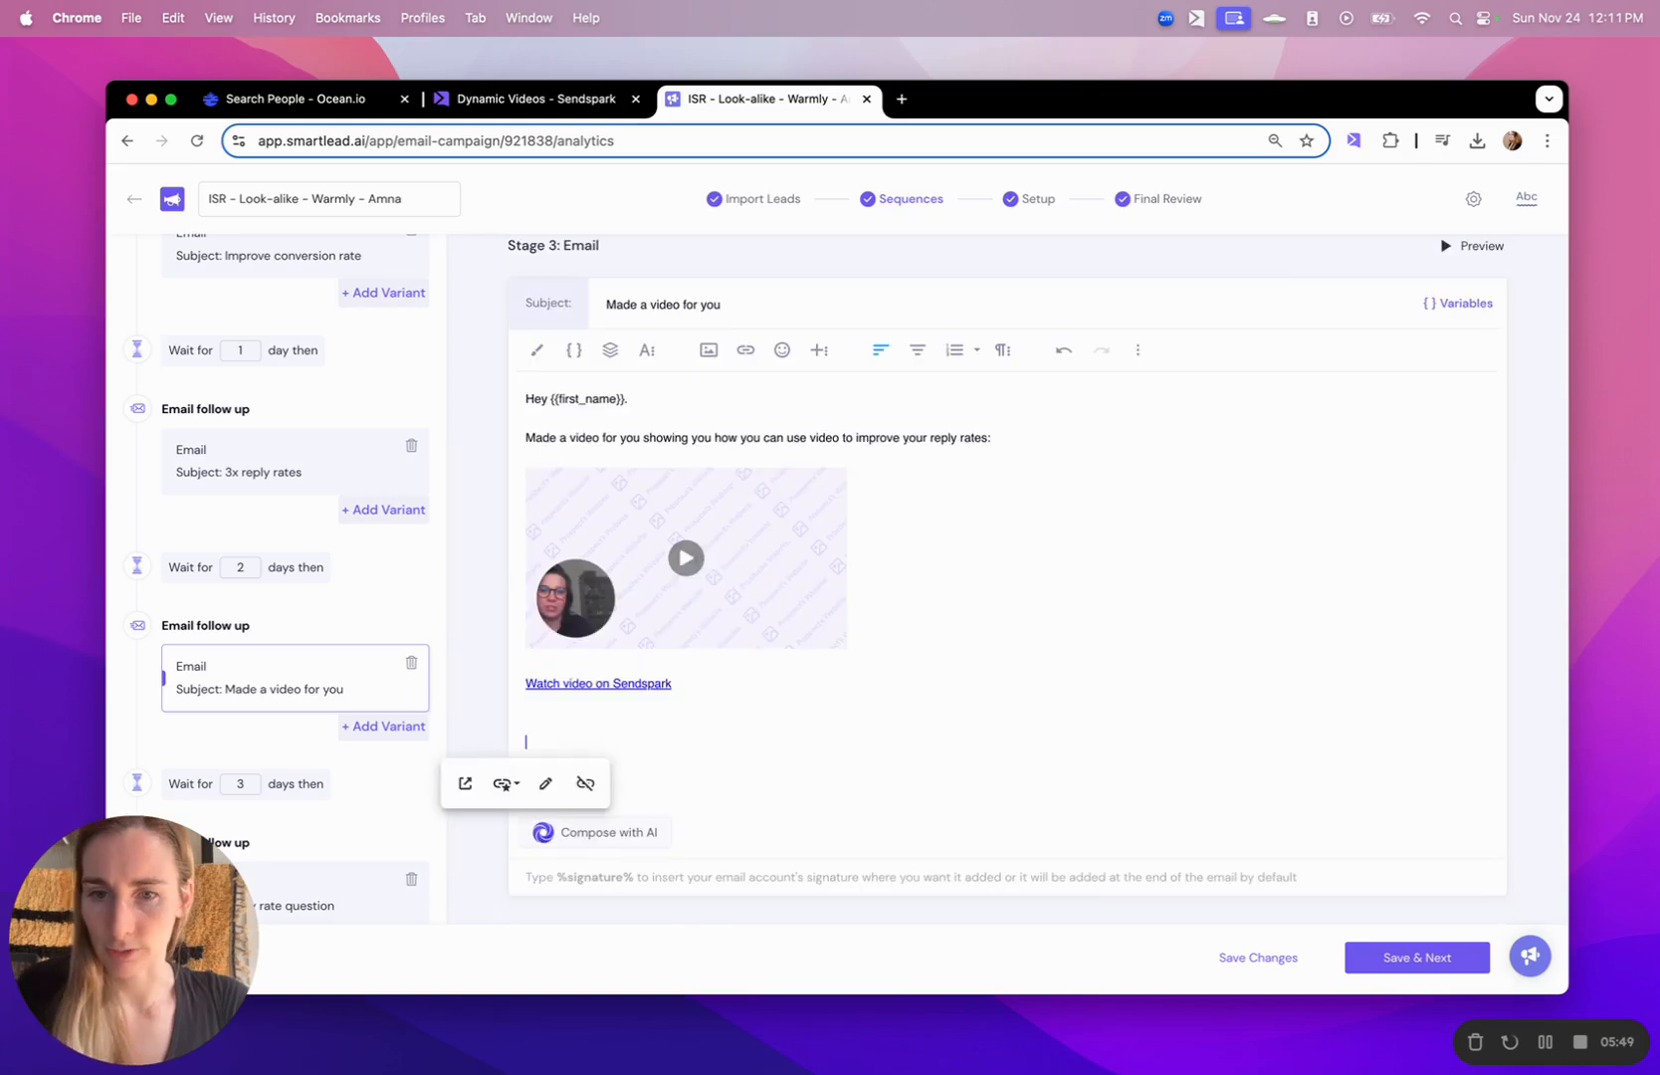
pyautogui.press('BackSpace')
pyautogui.press('Down')
pyautogui.press('BackSpace')
pyautogui.press('Down')
pyautogui.press('BackSpace')
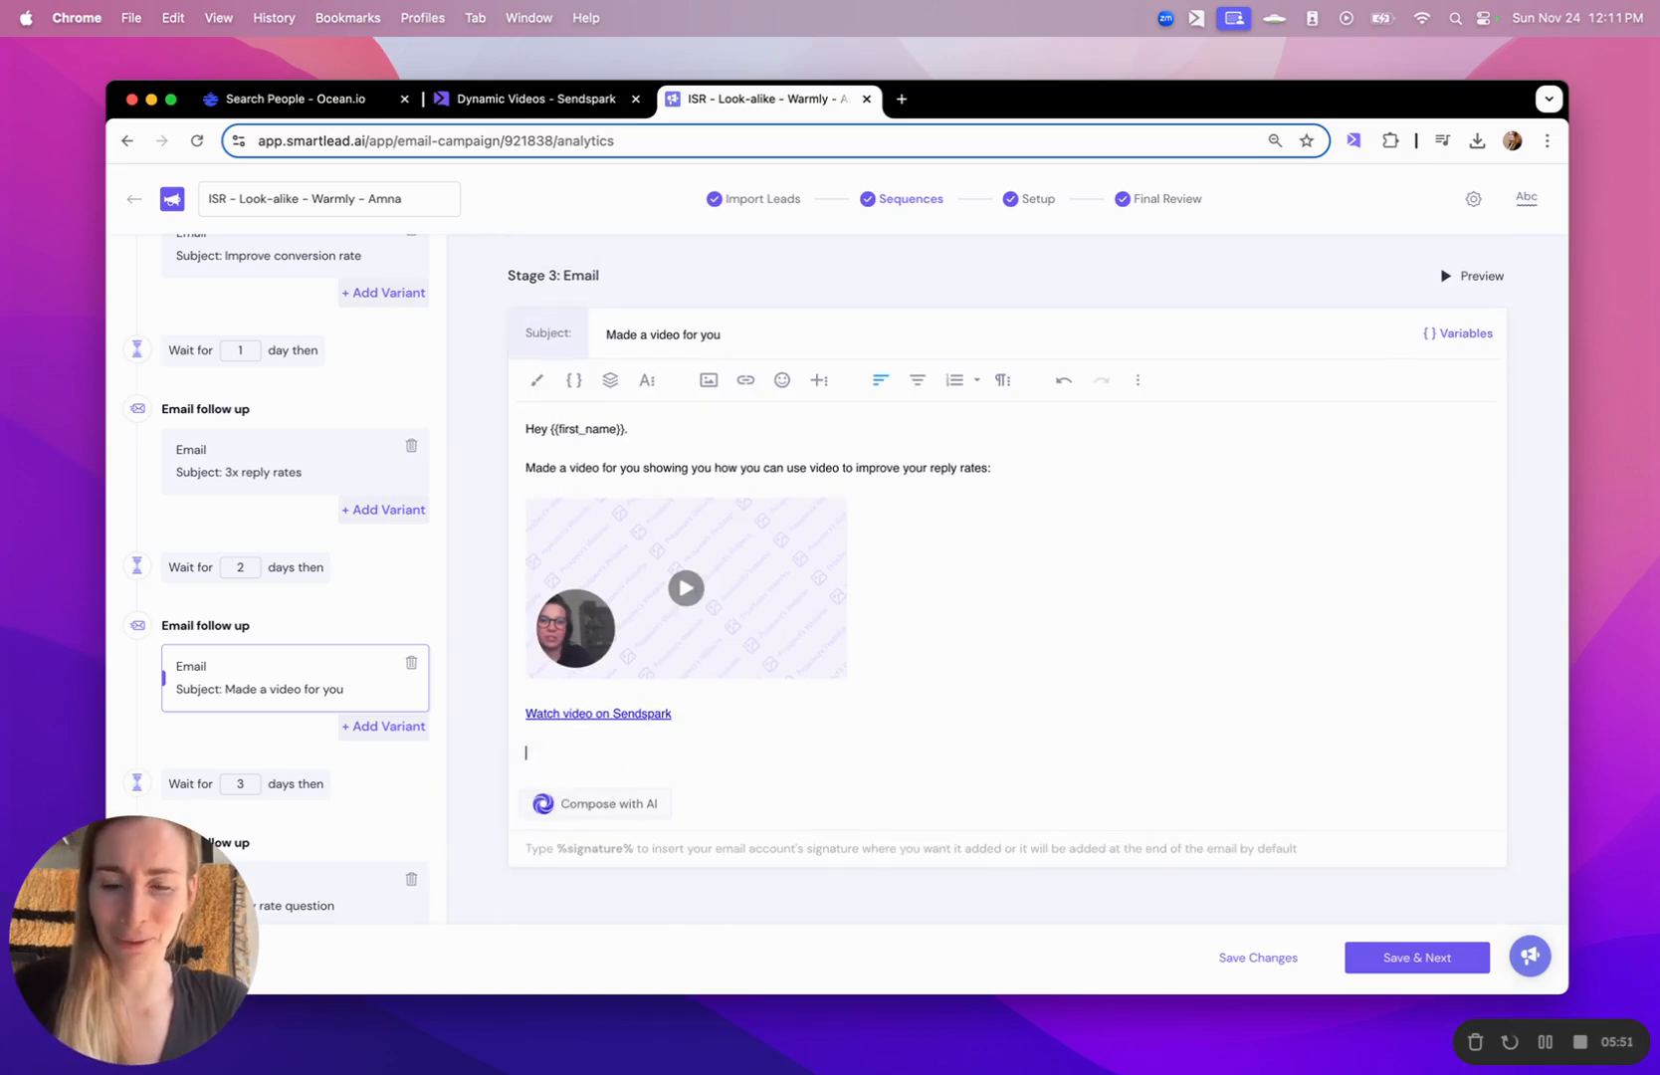
pyautogui.press('BackSpace')
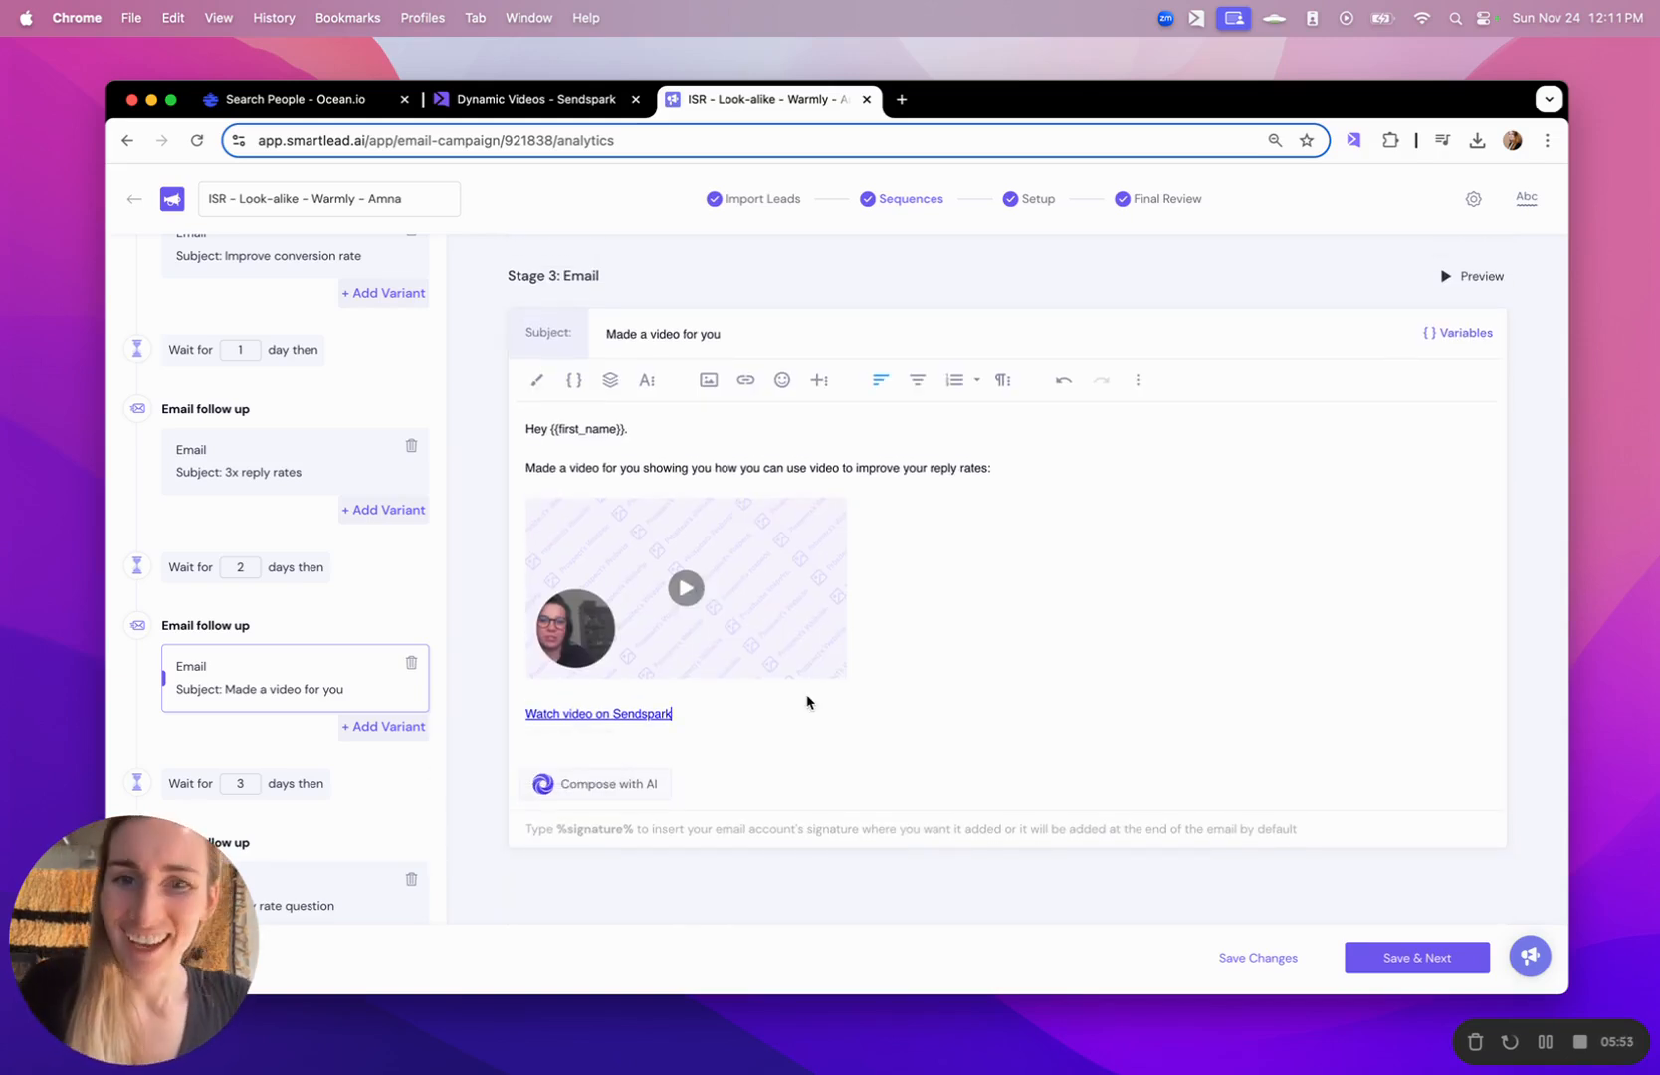
# - Open the campaign's final review and preview Email - 3 for the First Connect Digital lead
pyautogui.click(1160, 202)
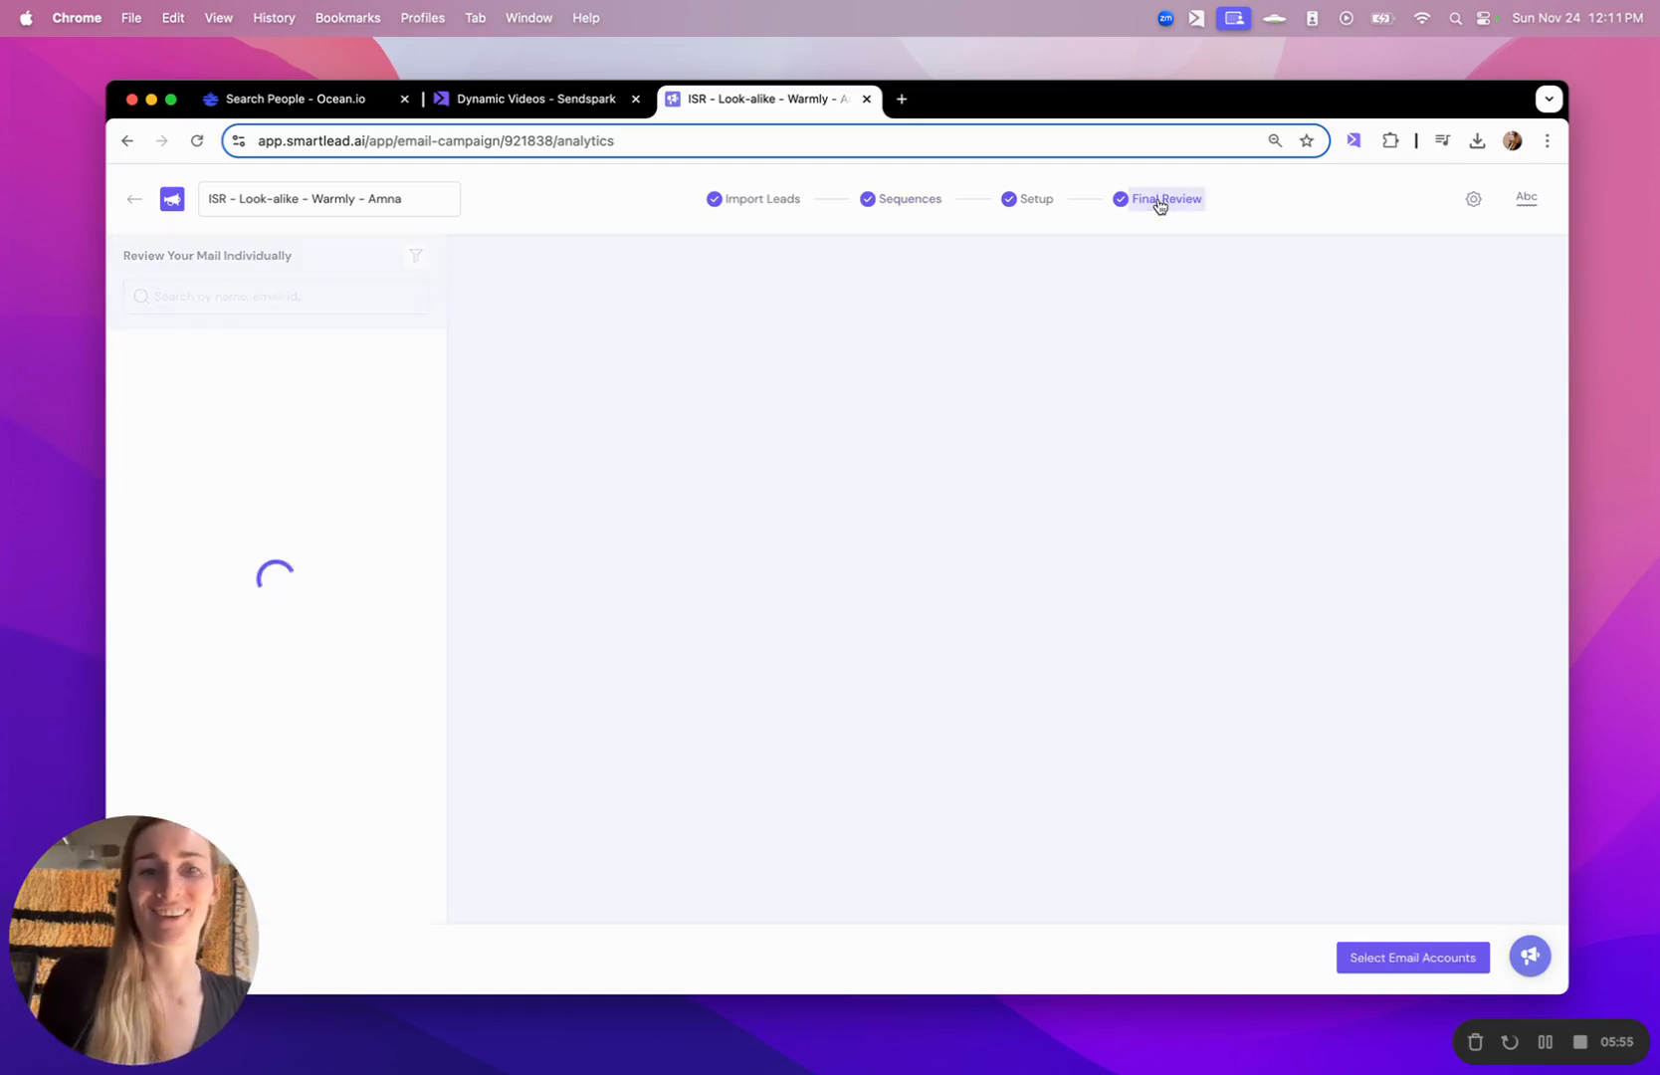
pyautogui.scroll(-2, 328, 623)
pyautogui.scroll(-10, 327, 622)
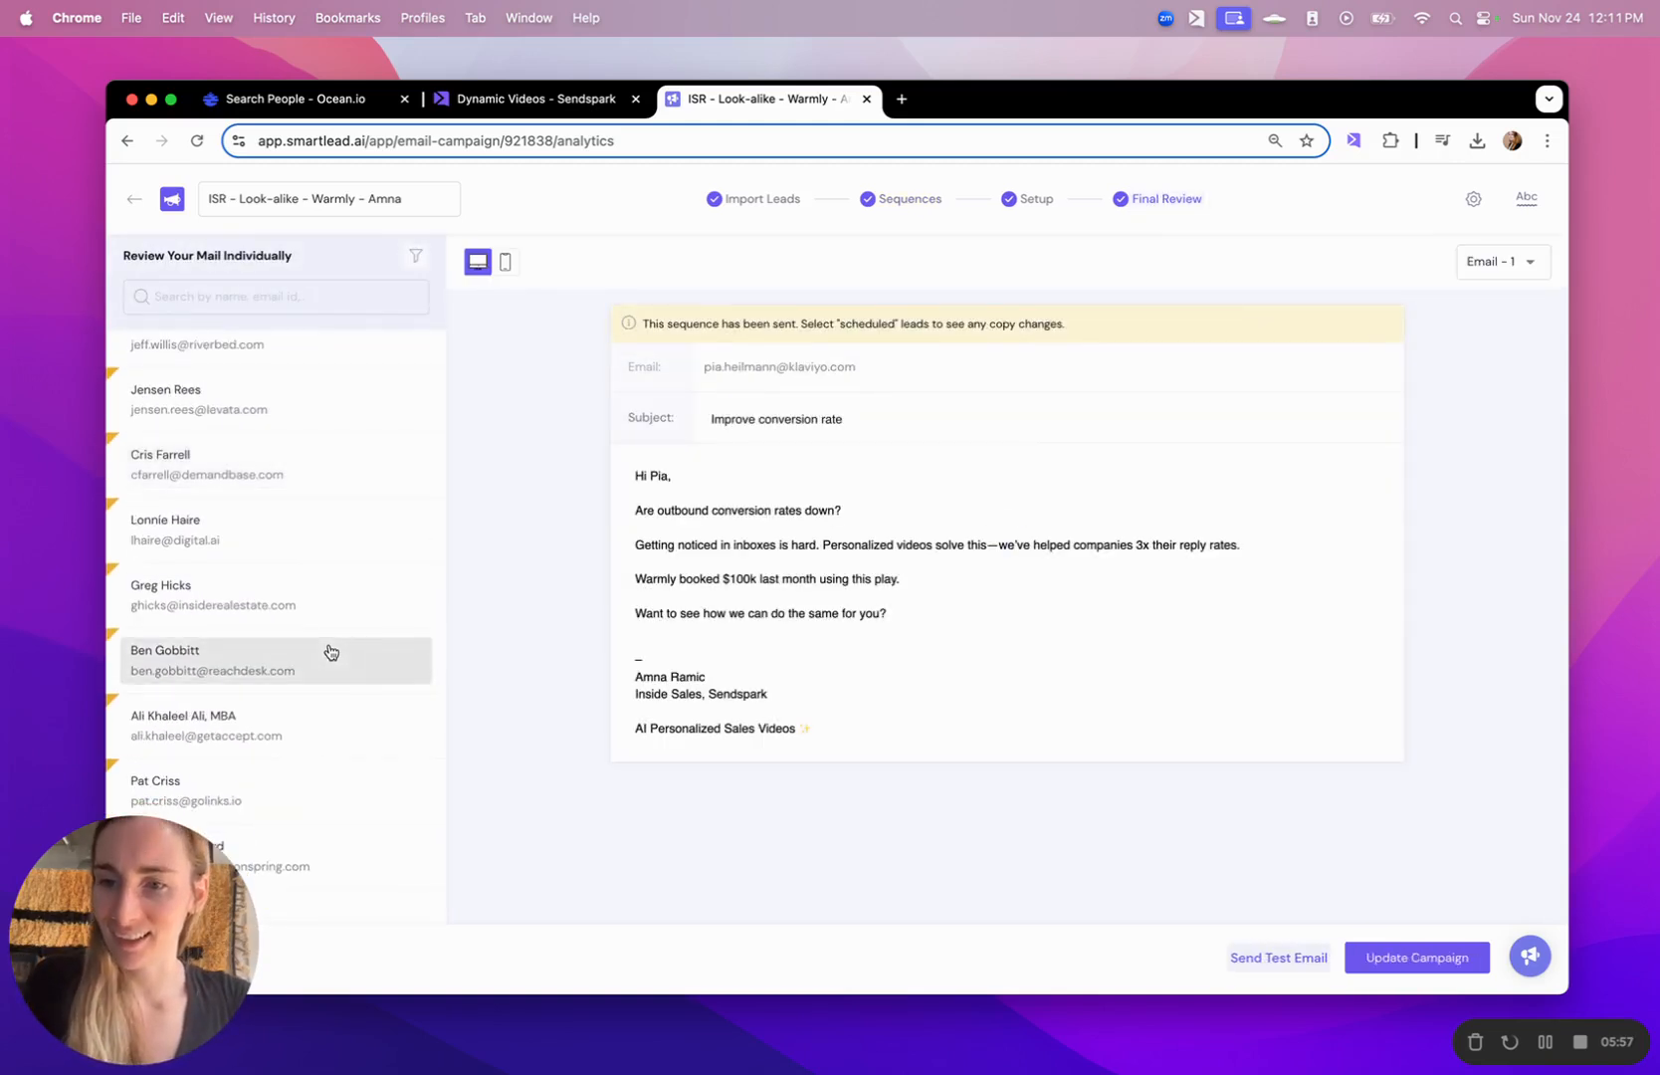
pyautogui.click(339, 737)
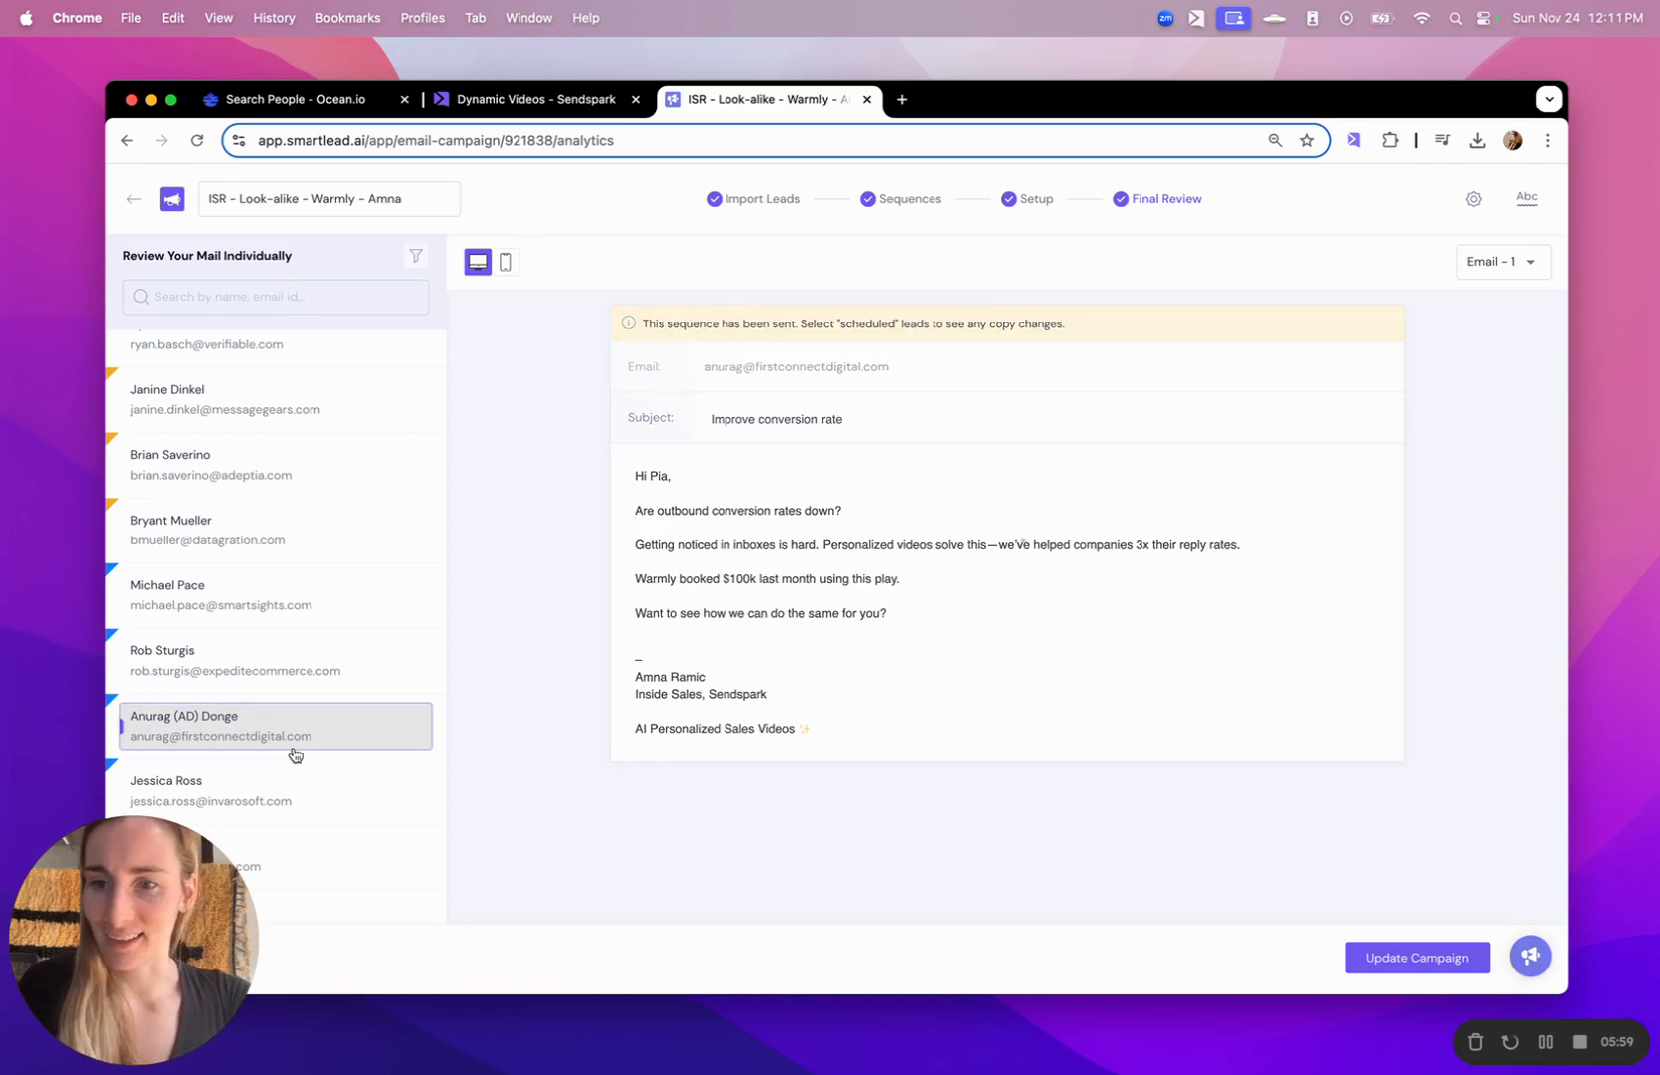
pyautogui.click(1513, 261)
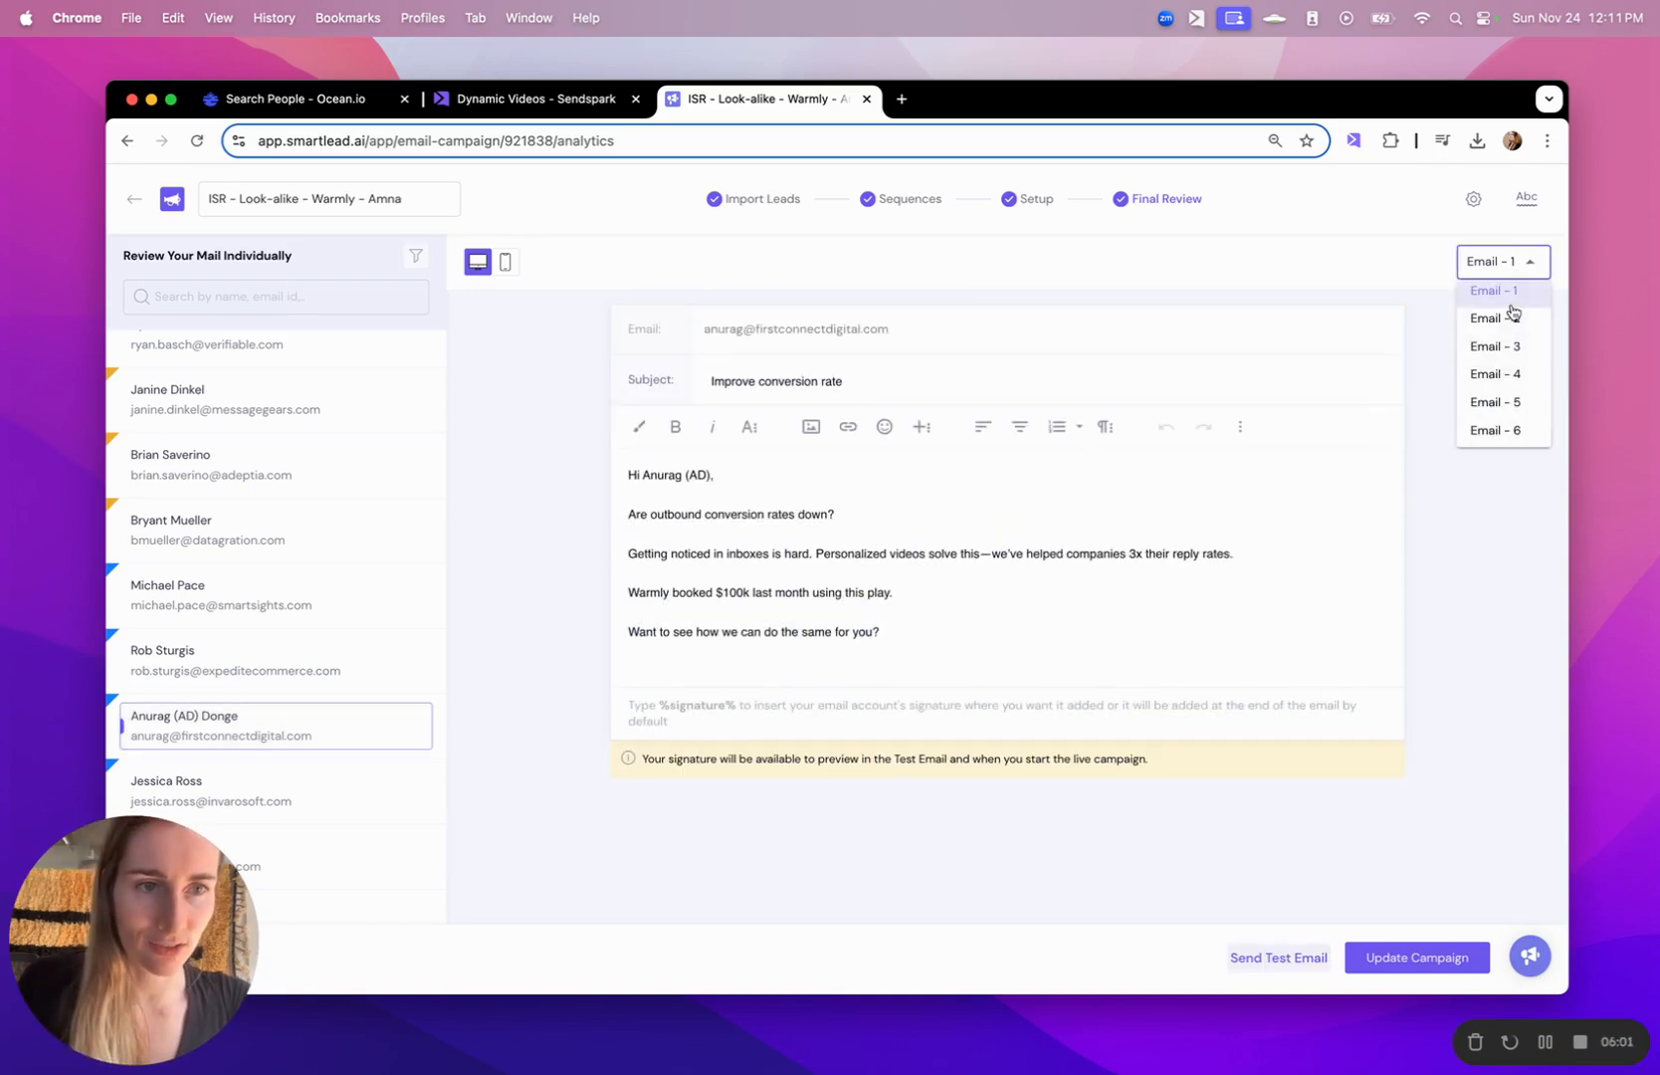
pyautogui.click(1512, 350)
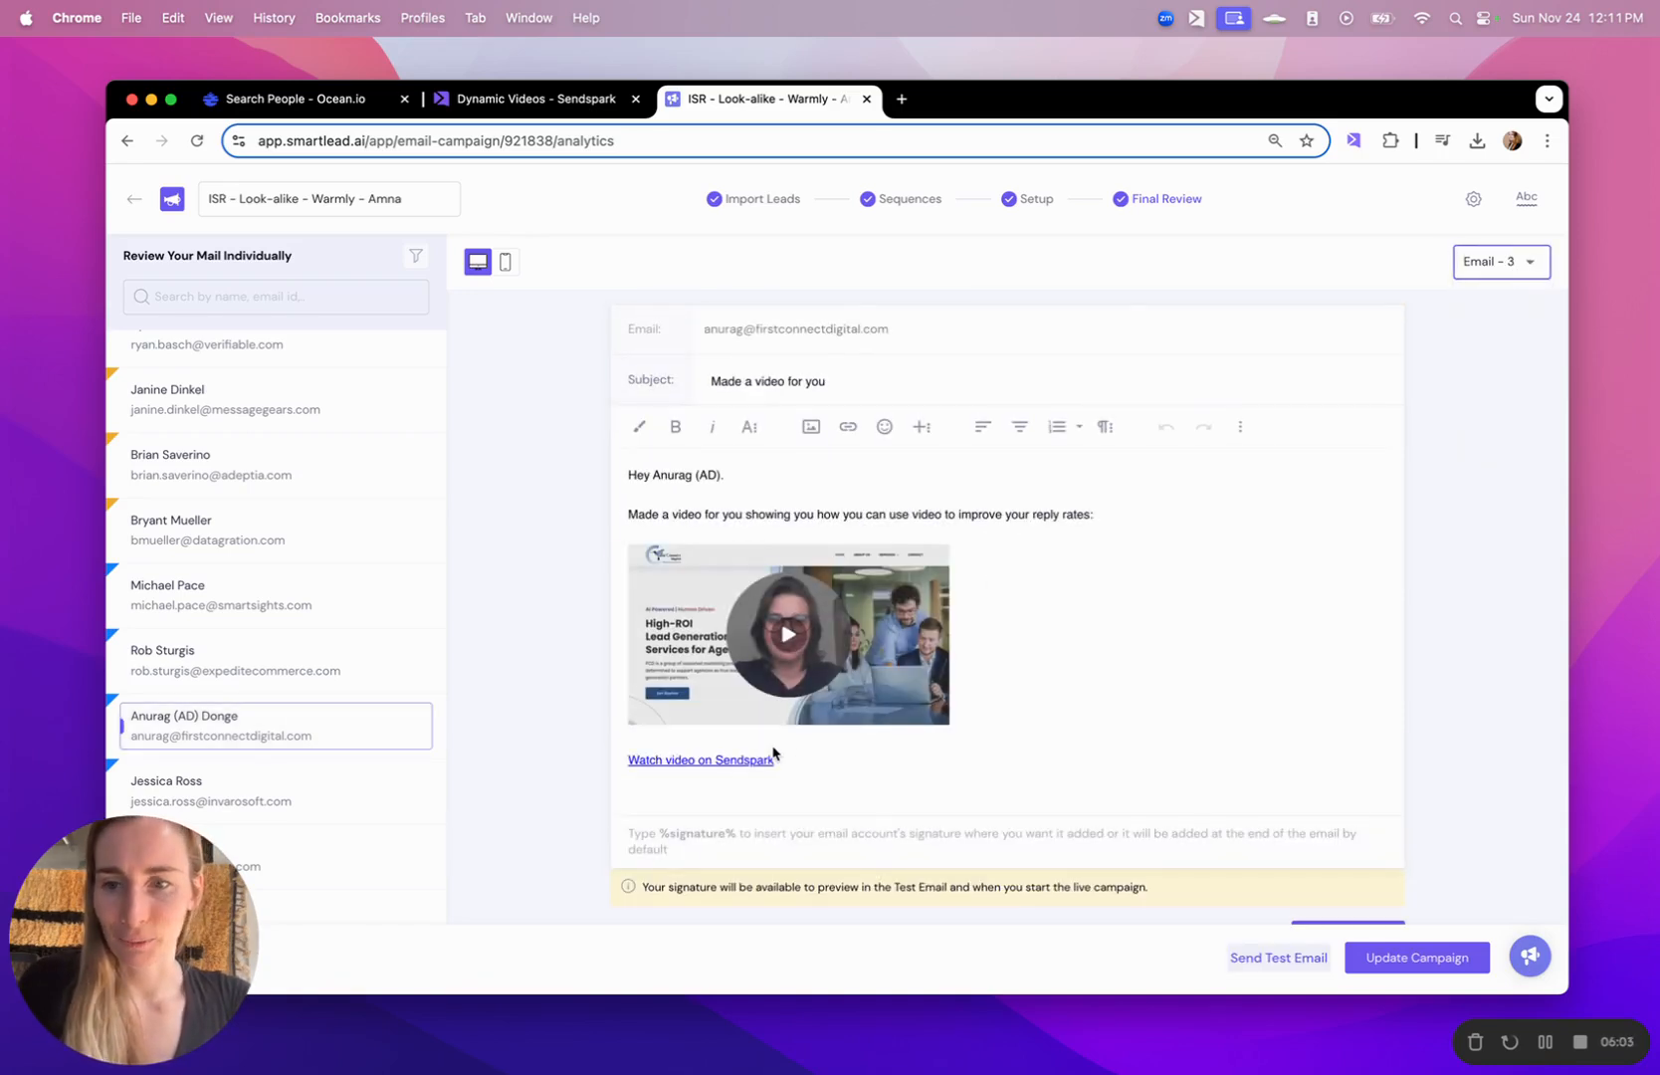
# - Preview the email for the Invarosoft lead, copy the URL of its "Watch video on Sendspark" link, and play that video in a new tab
pyautogui.click(323, 798)
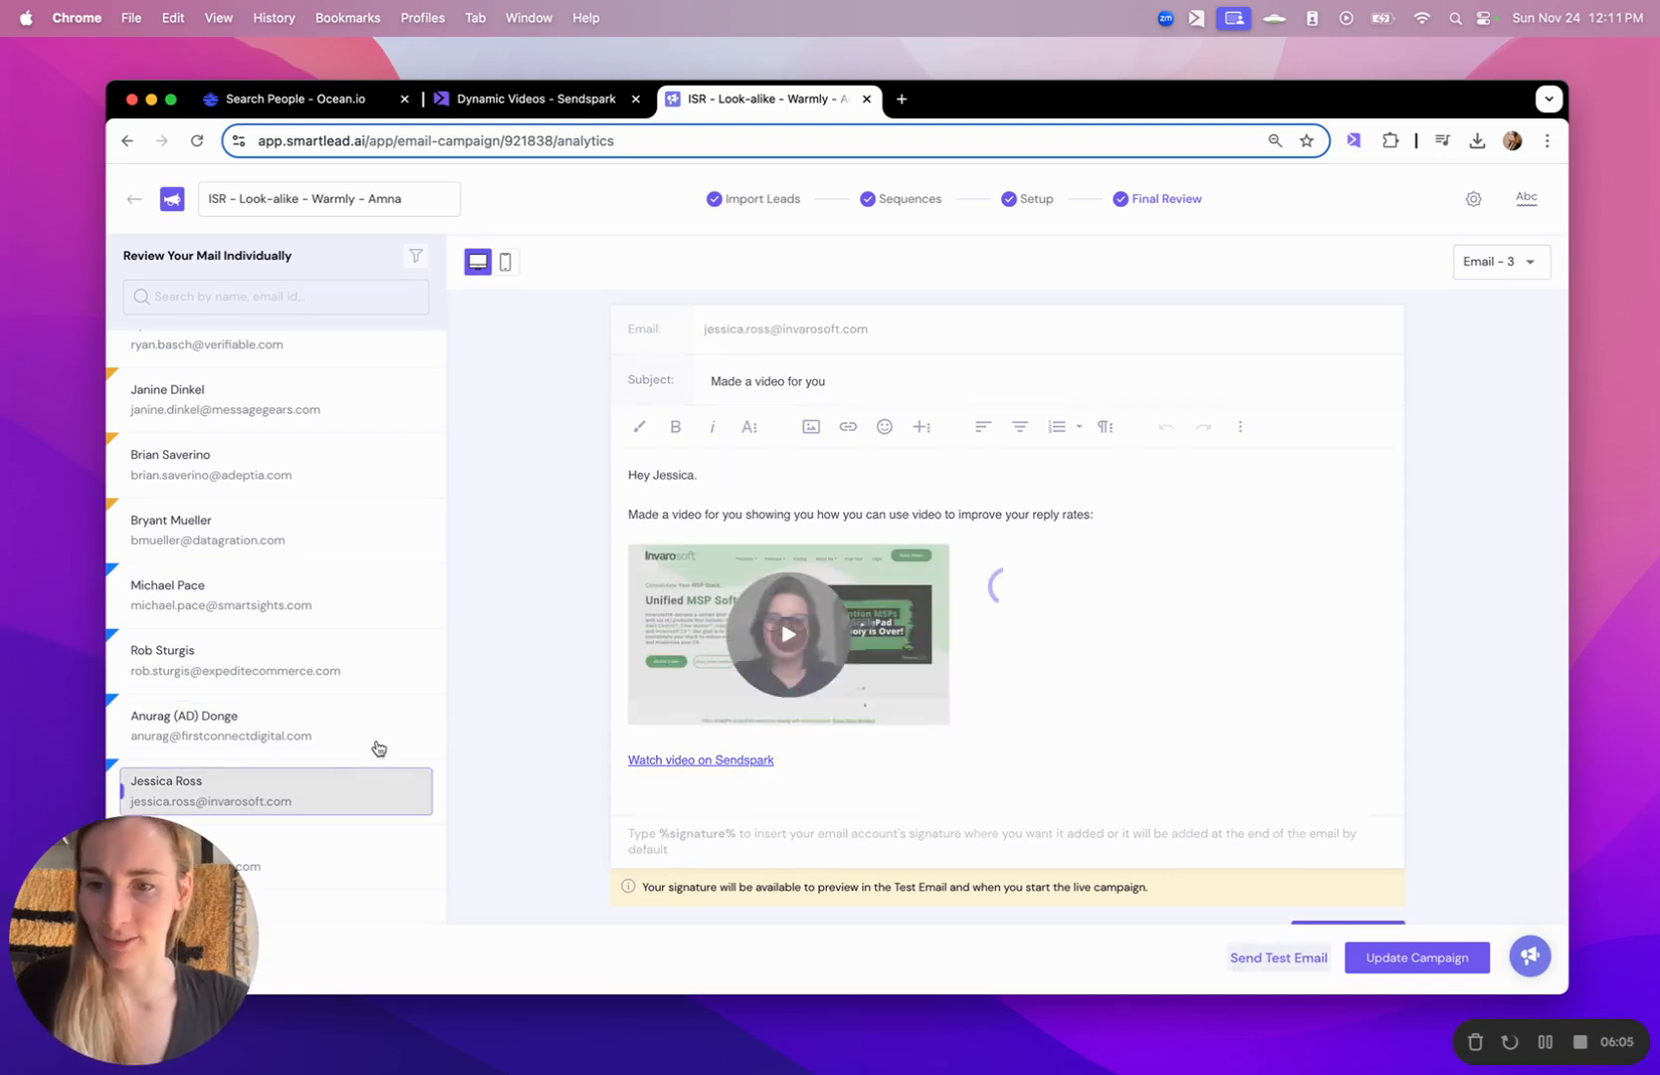
pyautogui.click(717, 764)
pyautogui.click(724, 800)
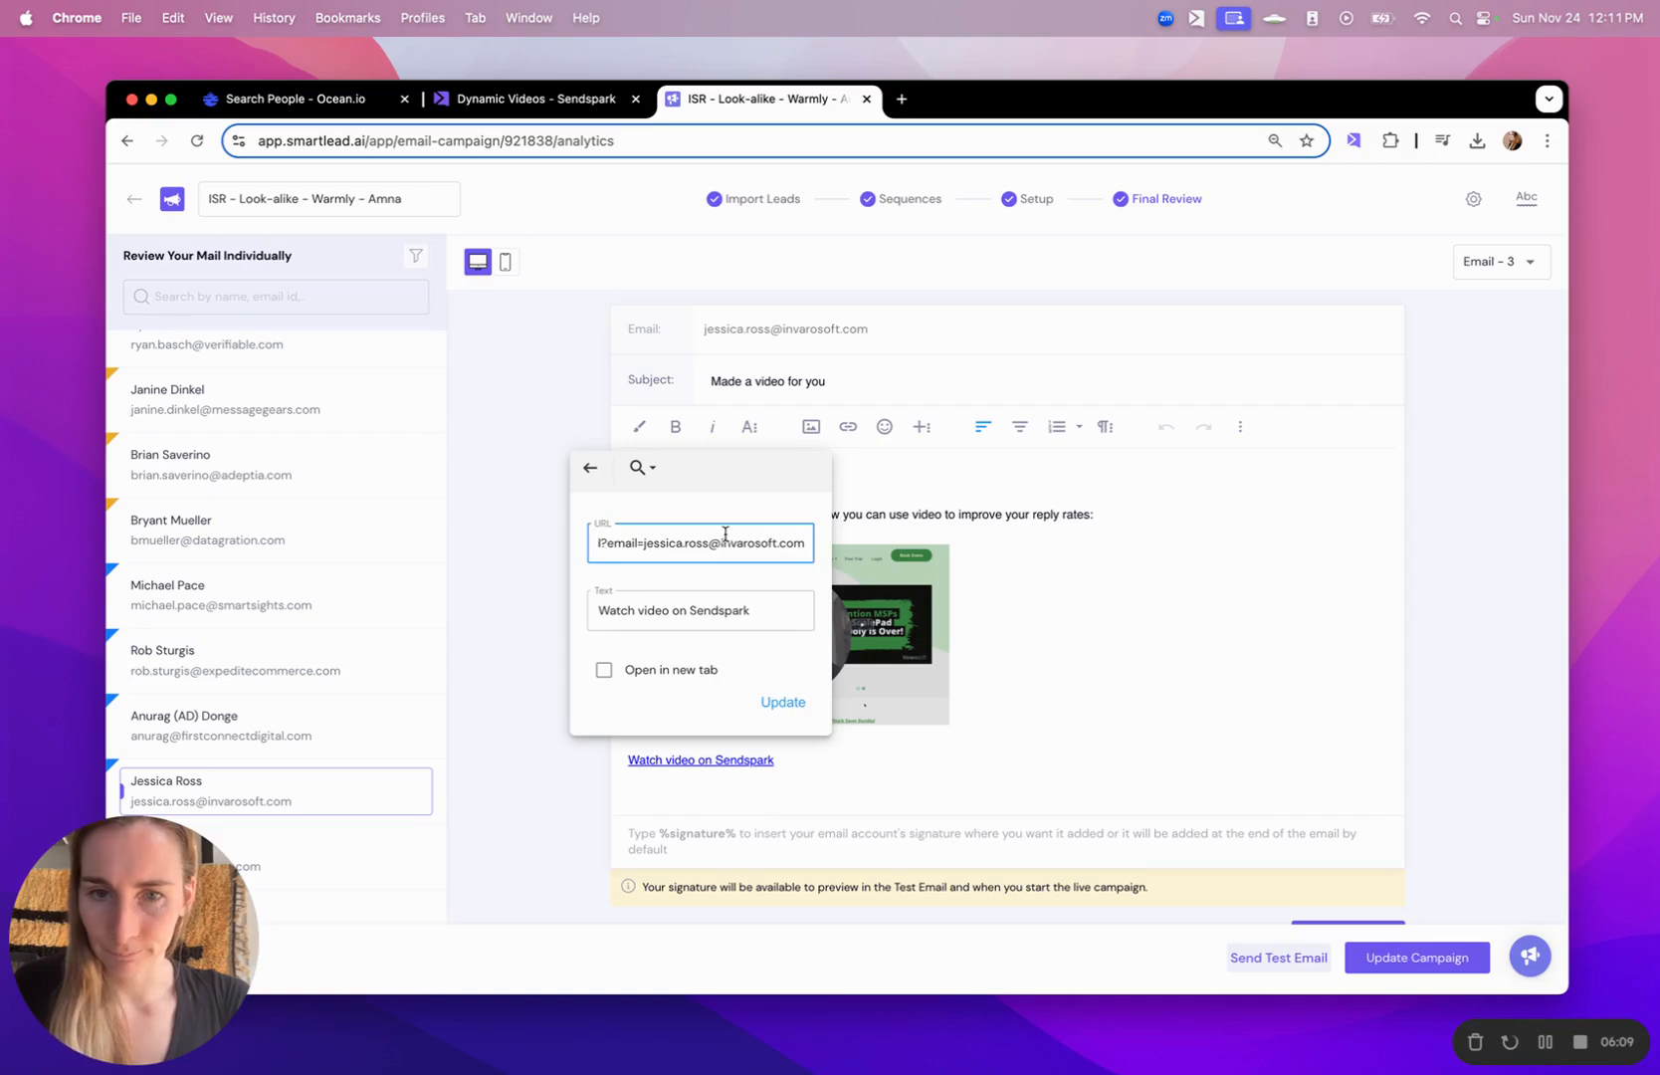
pyautogui.press('super+a')
pyautogui.press('super+c')
pyautogui.press('super+t')
pyautogui.press('super+v')
pyautogui.press('Return')
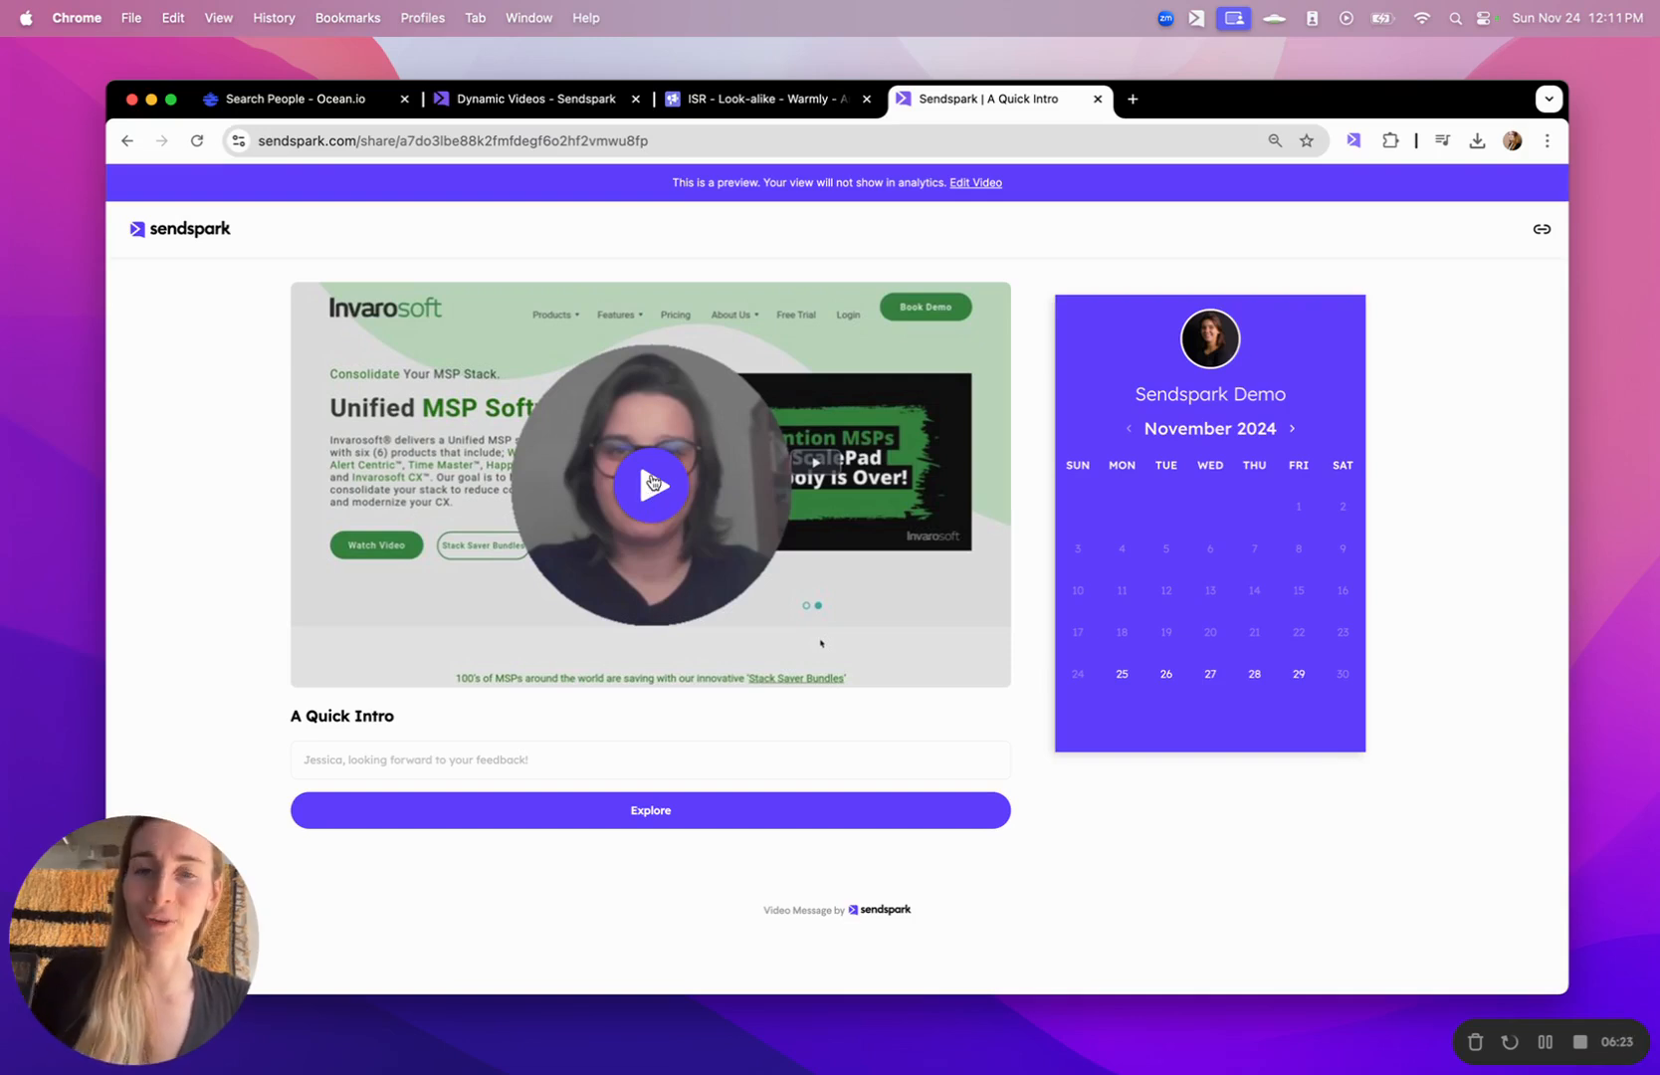
pyautogui.click(652, 483)
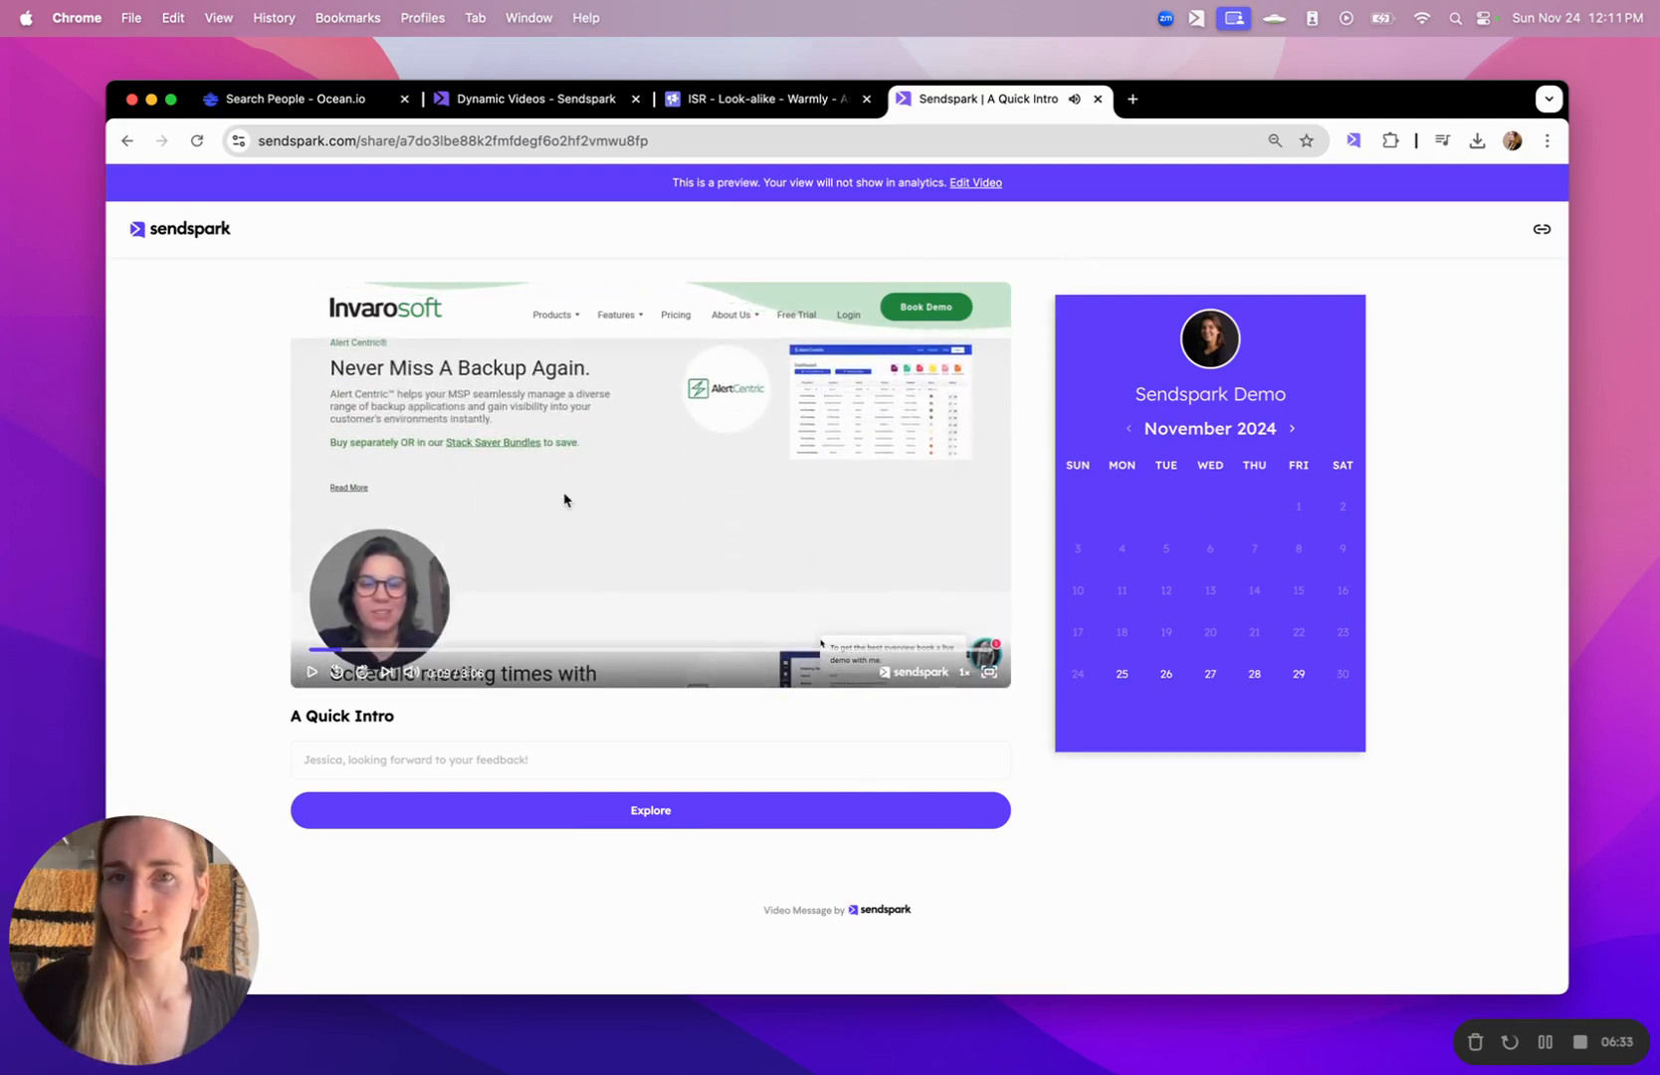
# - Back in Smartlead, copy the video link URL from the Zilla Security lead's email and watch the personalized video in another new tab
pyautogui.click(777, 102)
pyautogui.scroll(-3, 308, 652)
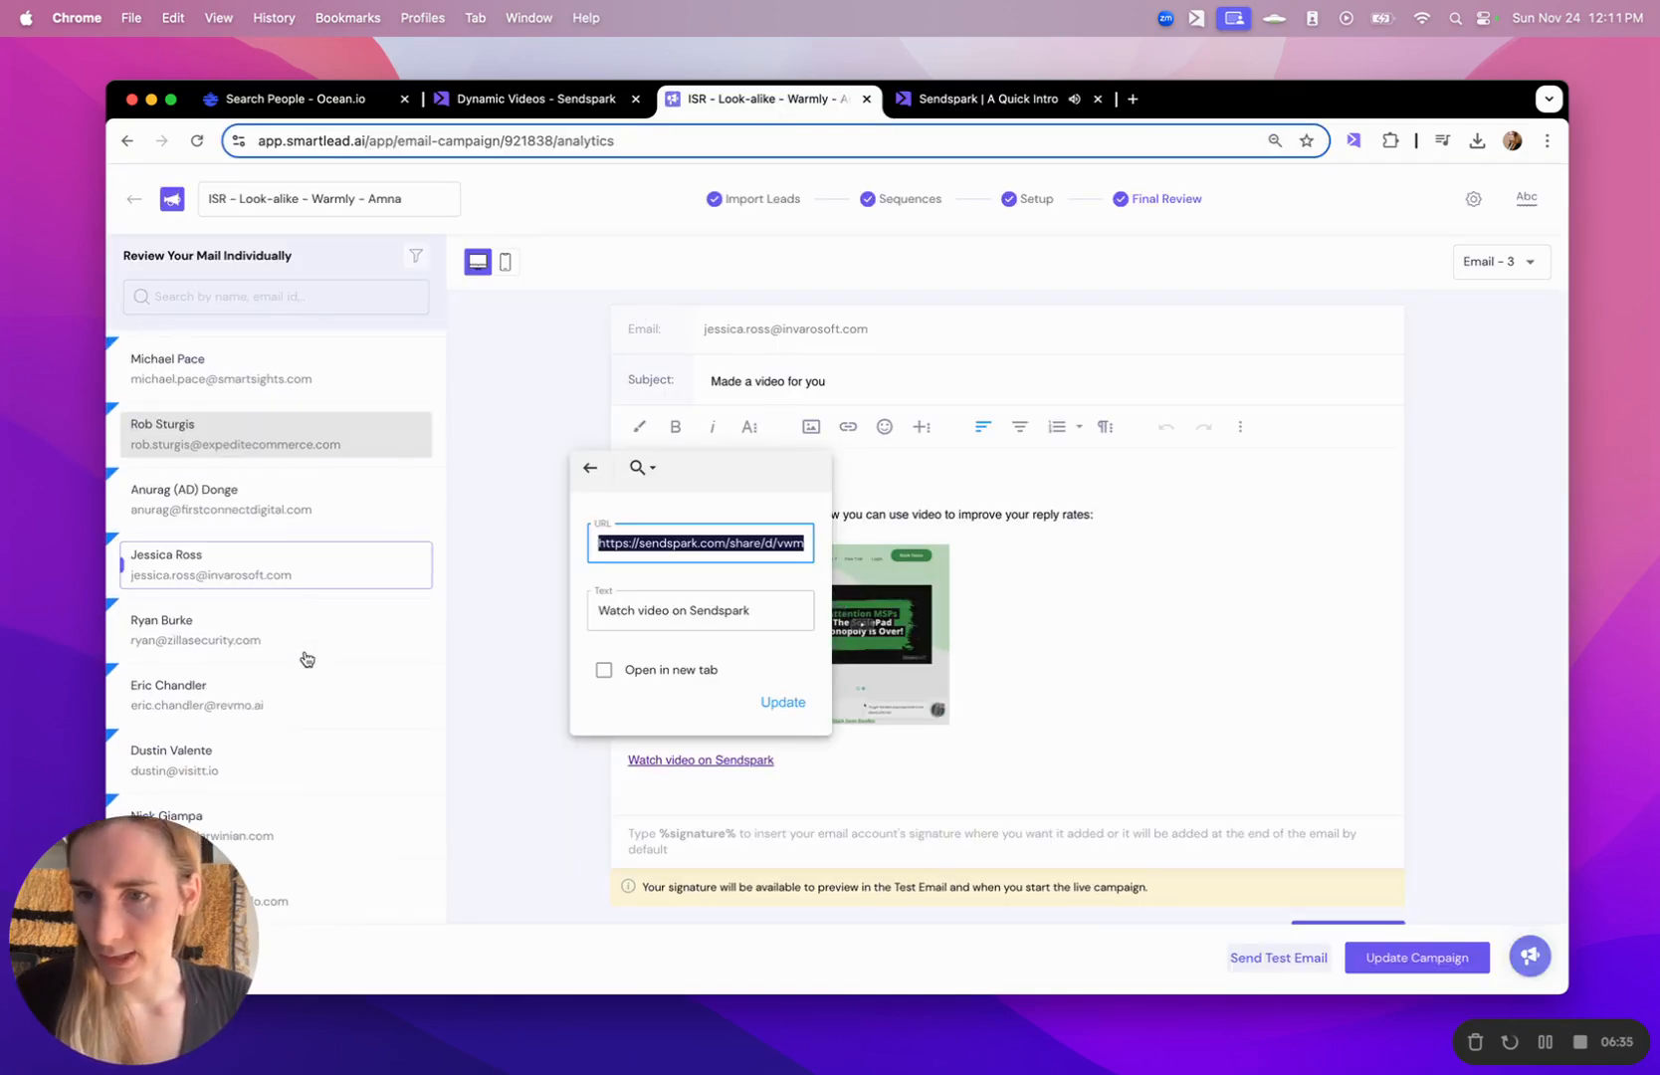
pyautogui.click(307, 659)
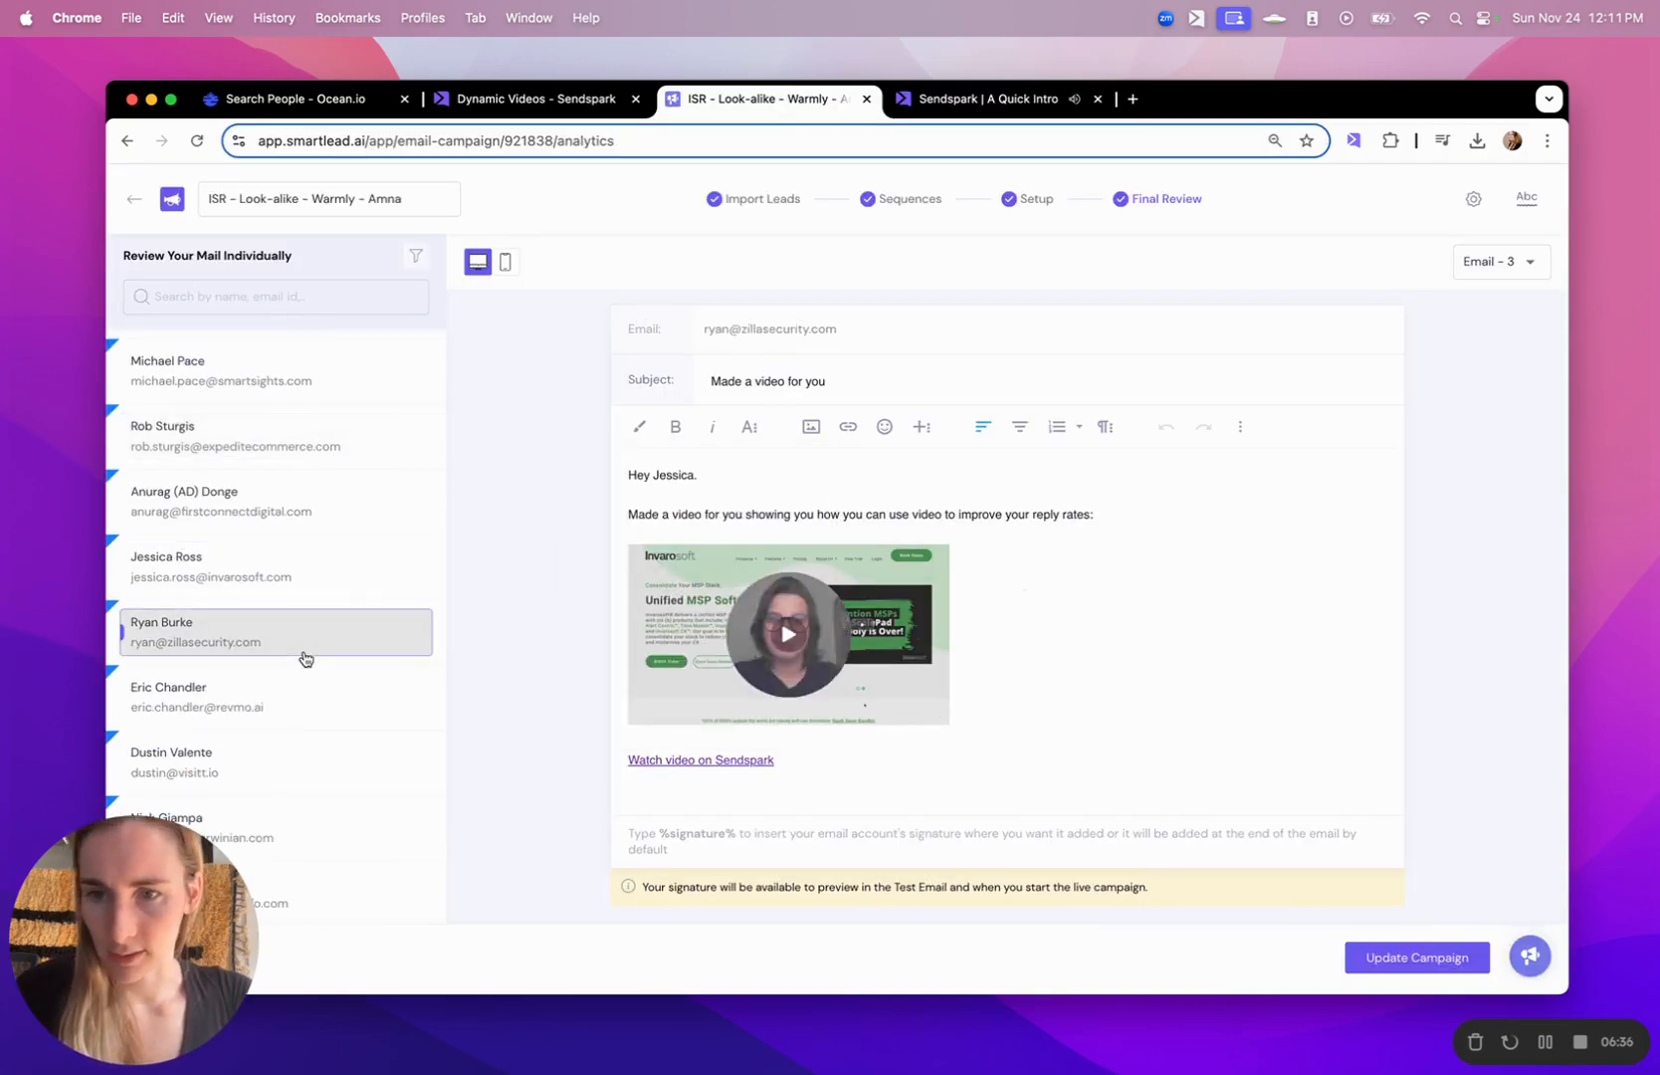
pyautogui.click(697, 760)
pyautogui.click(721, 800)
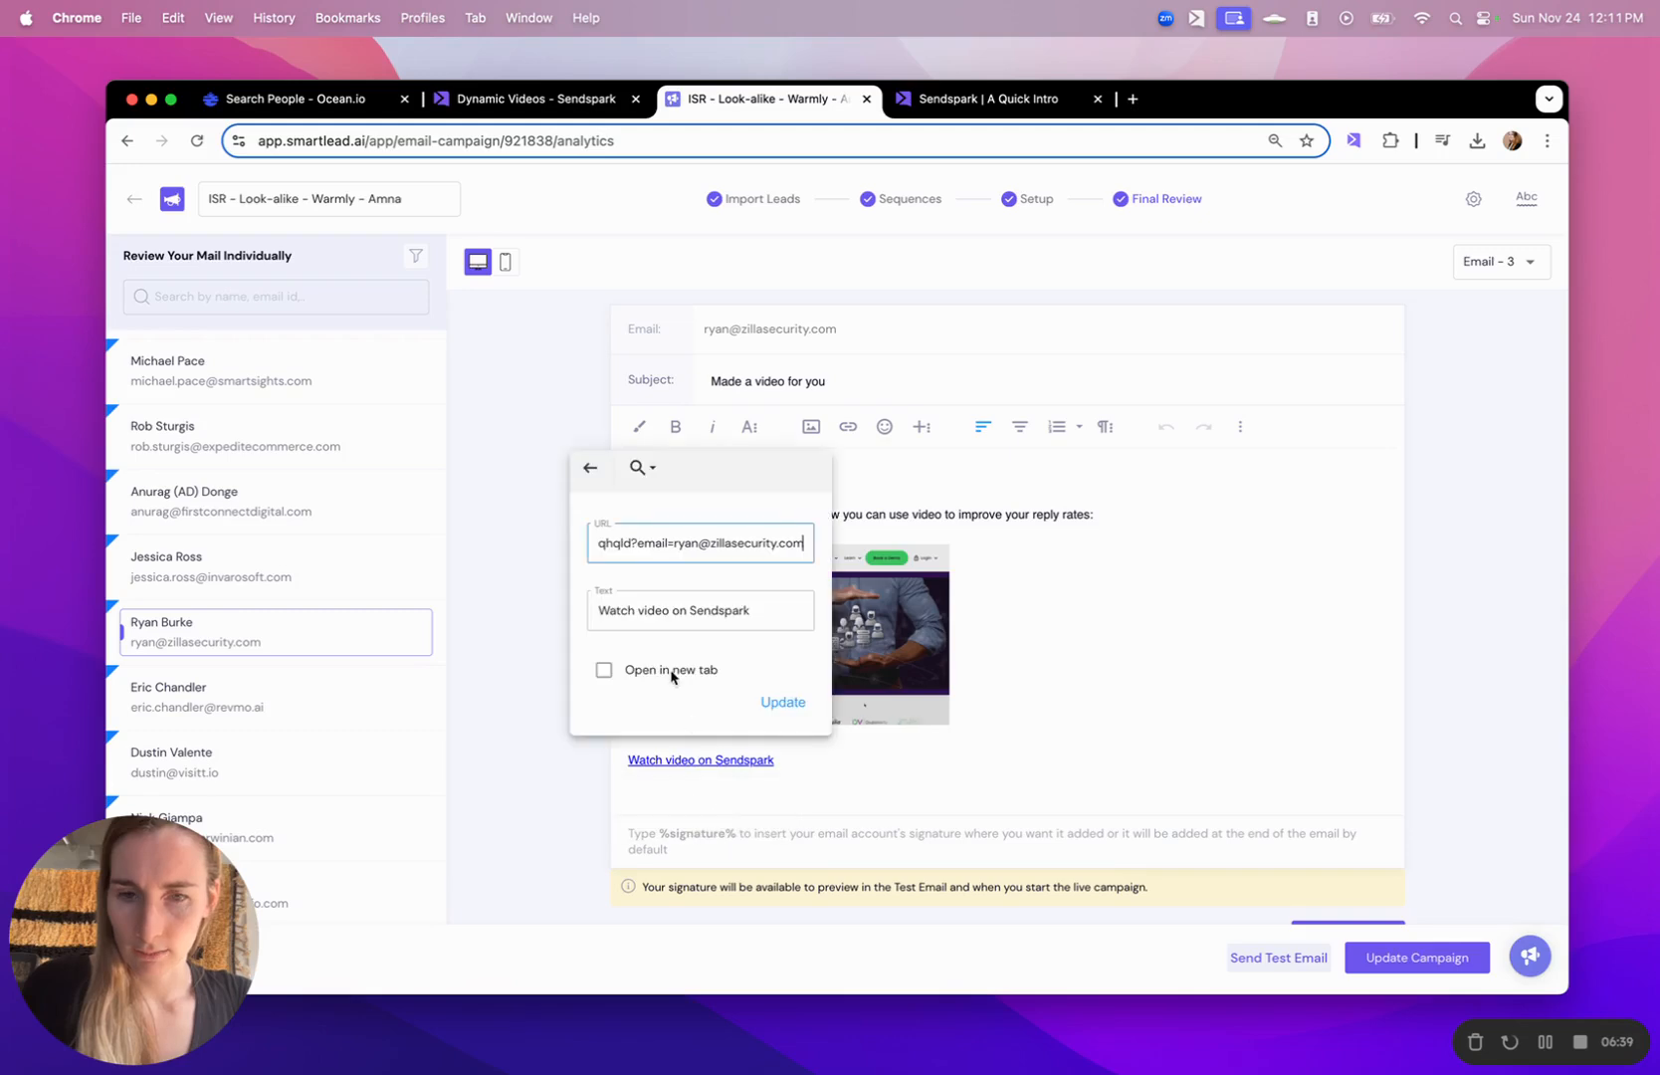
pyautogui.tripleClick(676, 558)
pyautogui.press('cmd+c')
pyautogui.press('cmd+t')
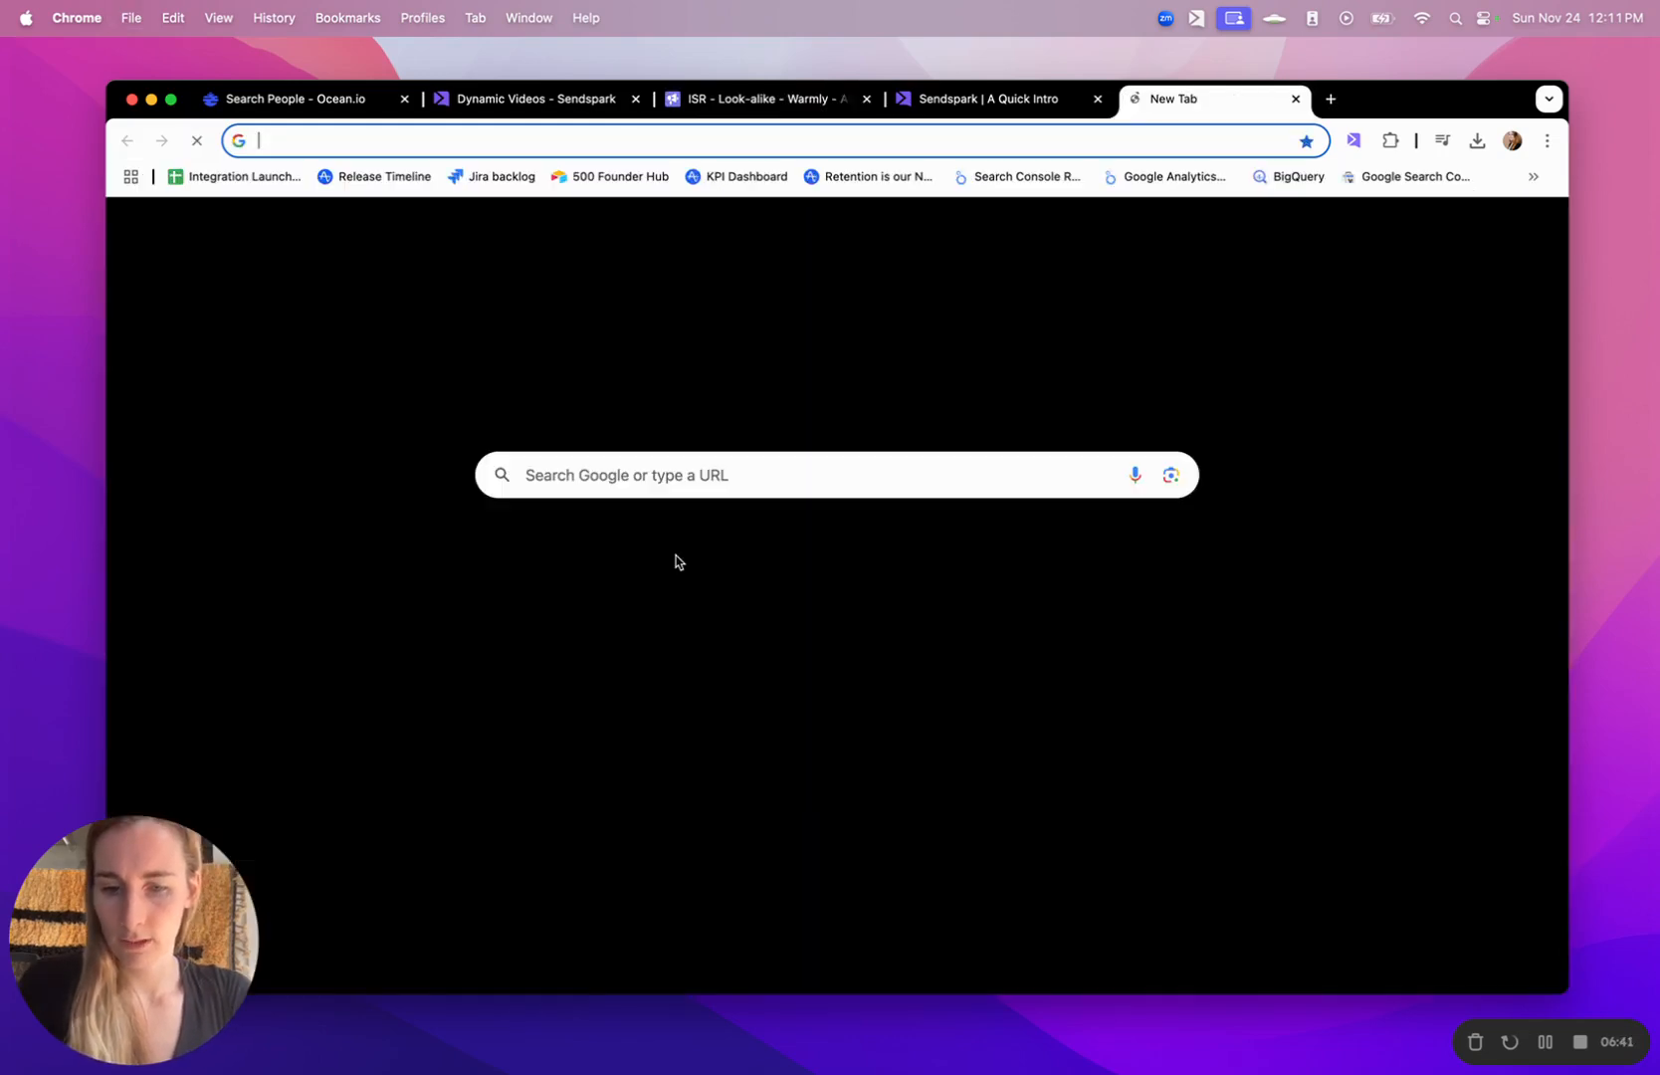
pyautogui.press('cmd+v')
pyautogui.press('Return')
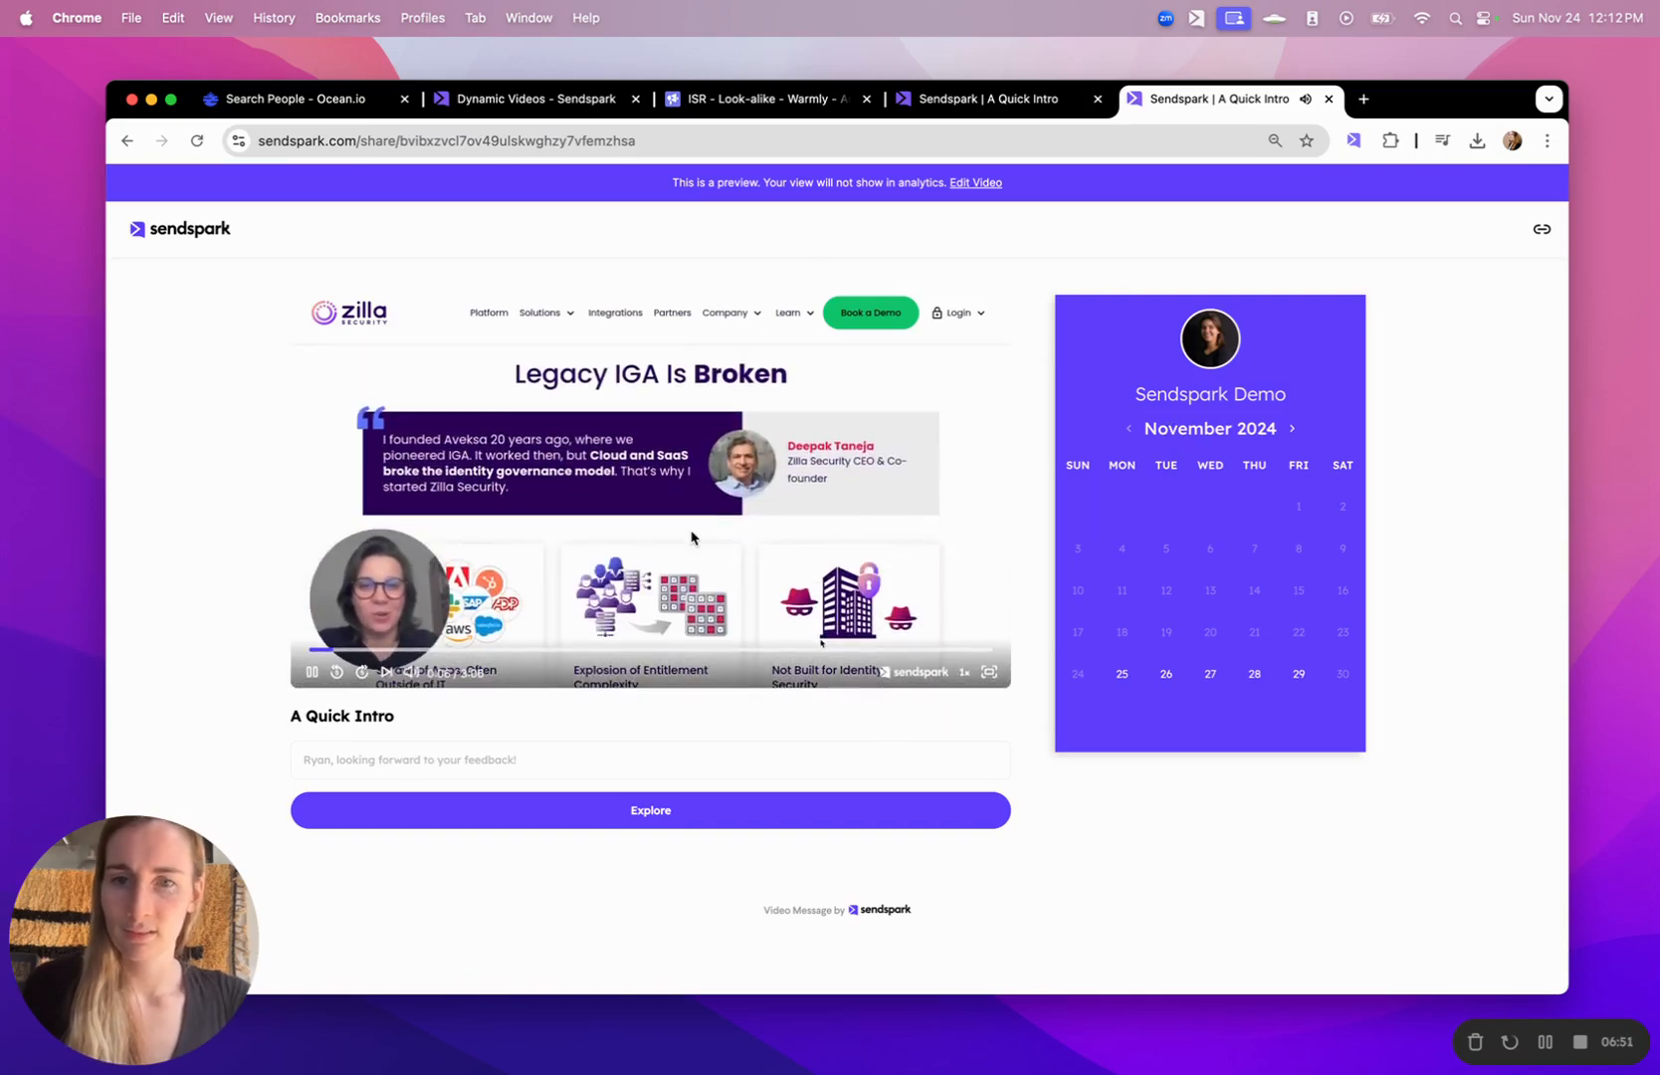
pyautogui.click(690, 537)
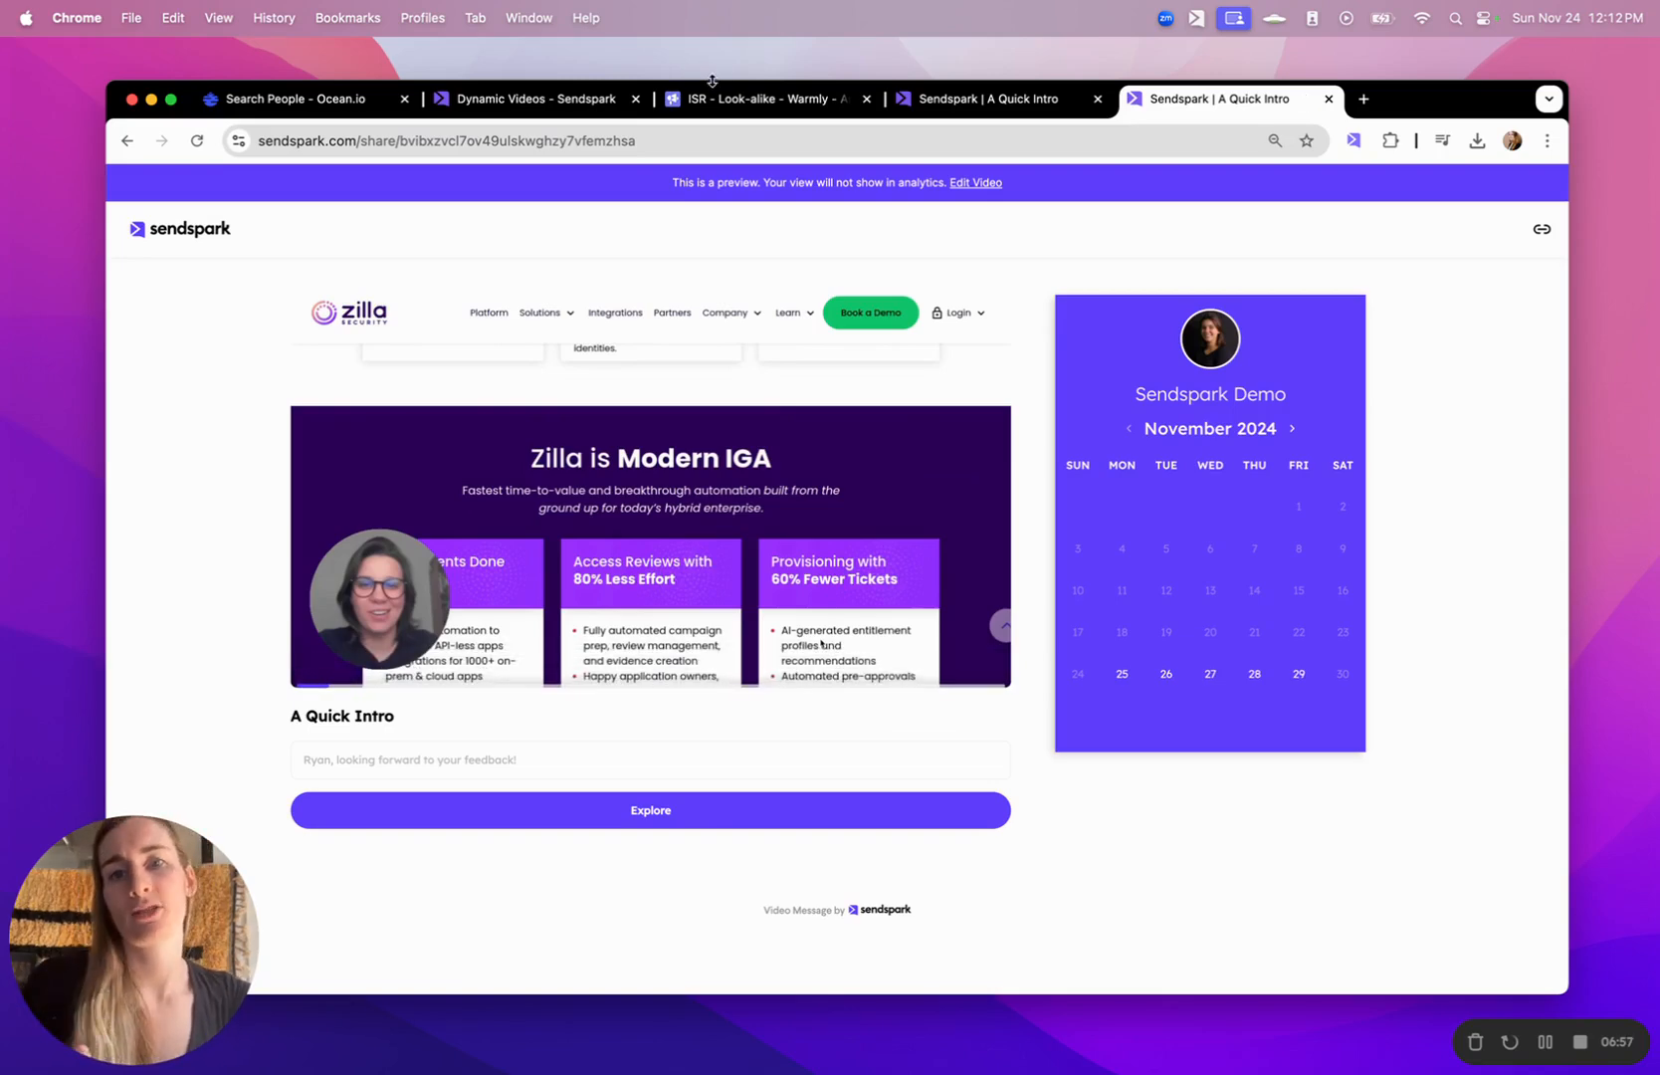
# - Return to the Smartlead final review and preview Email - 1 for the Zilla Security lead
pyautogui.click(752, 100)
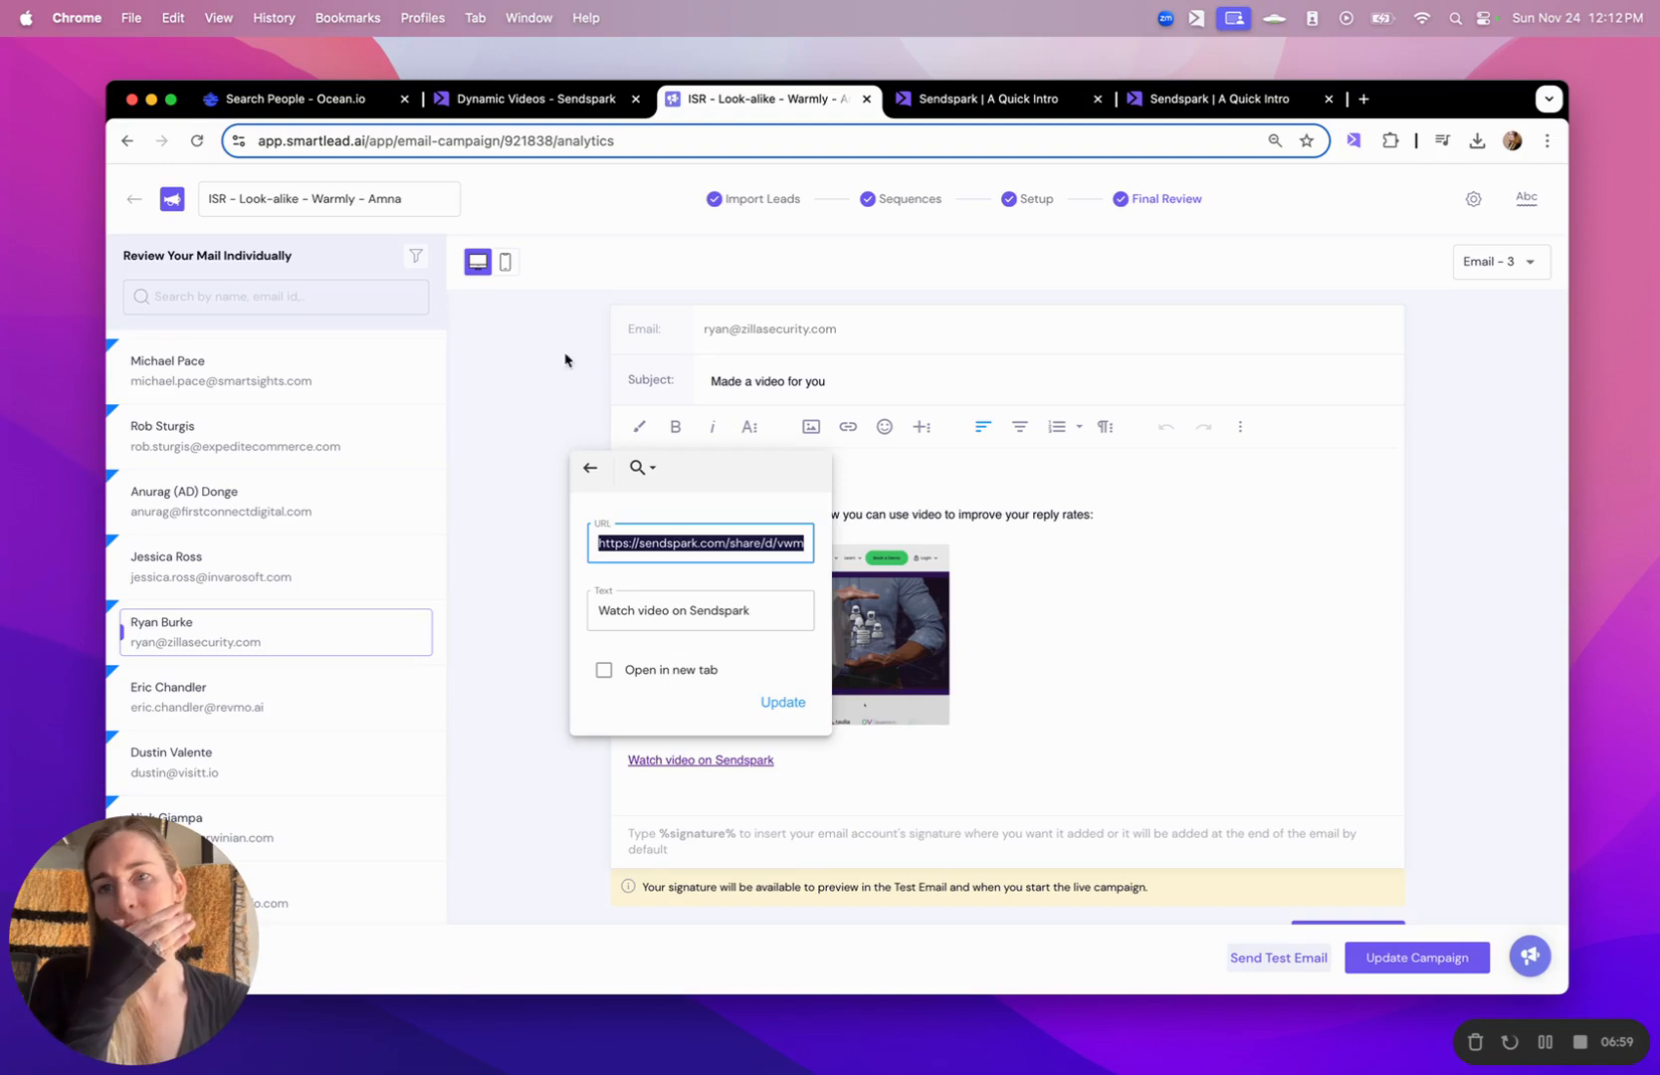
pyautogui.click(1506, 273)
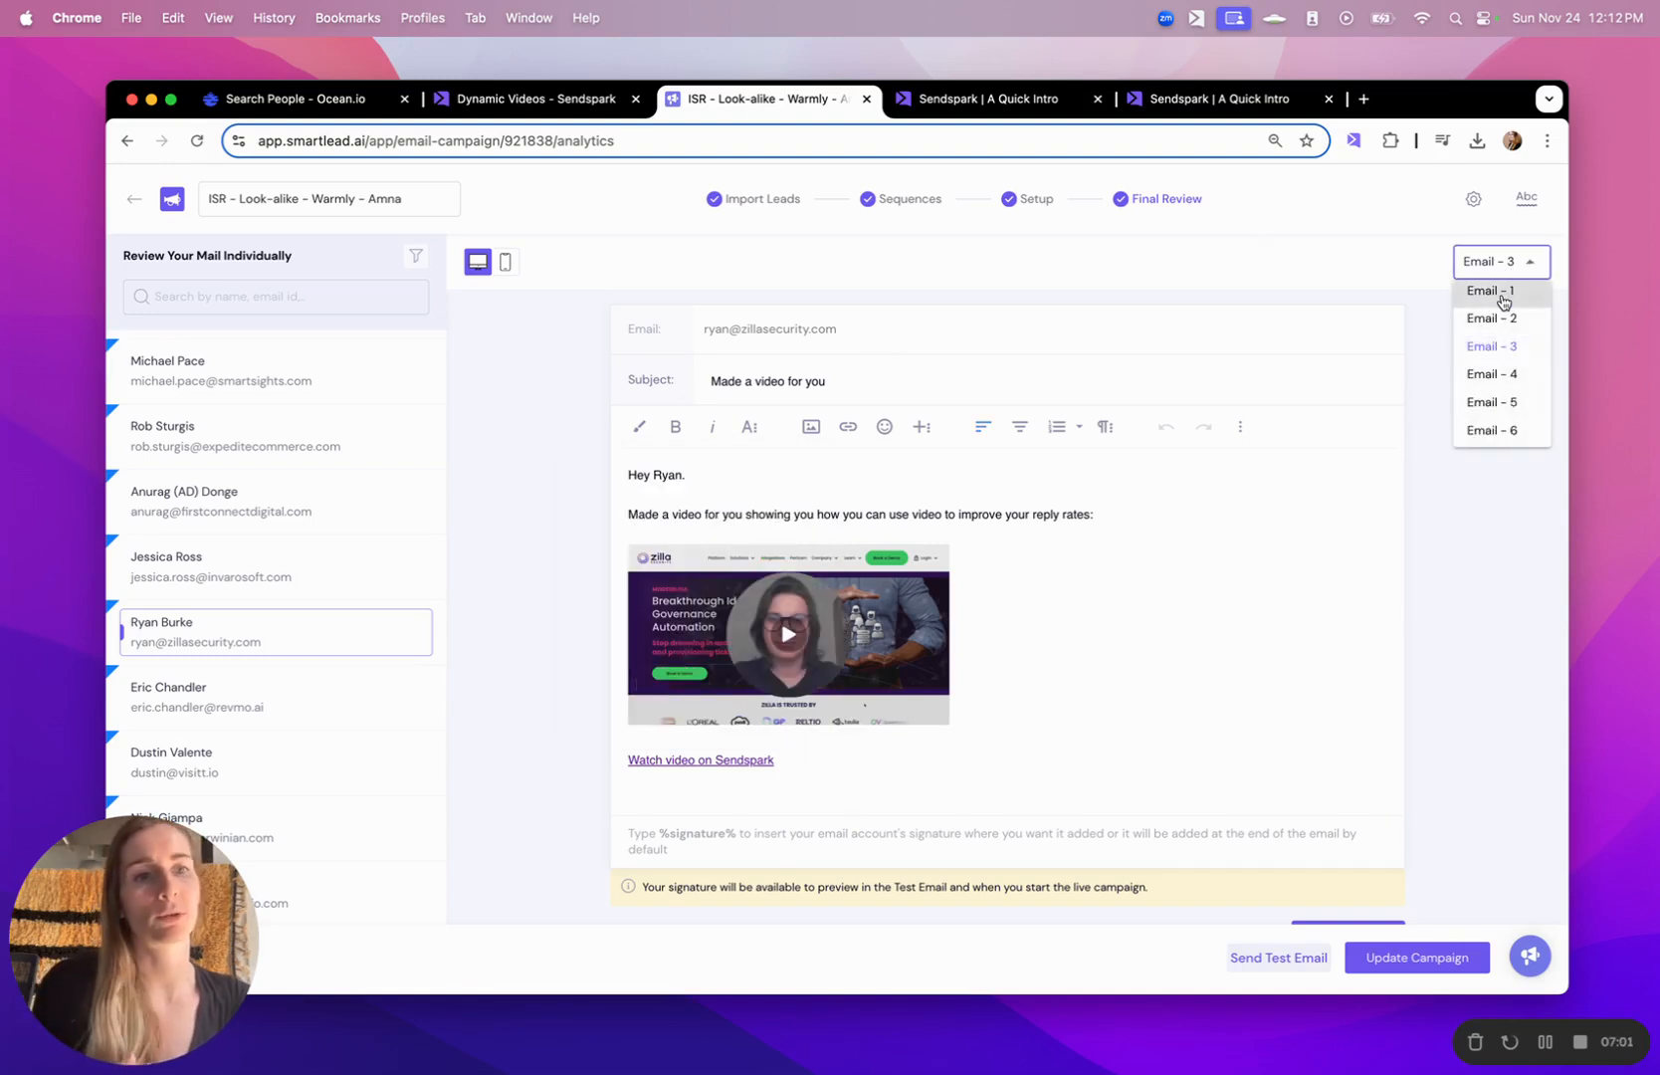
pyautogui.click(1503, 302)
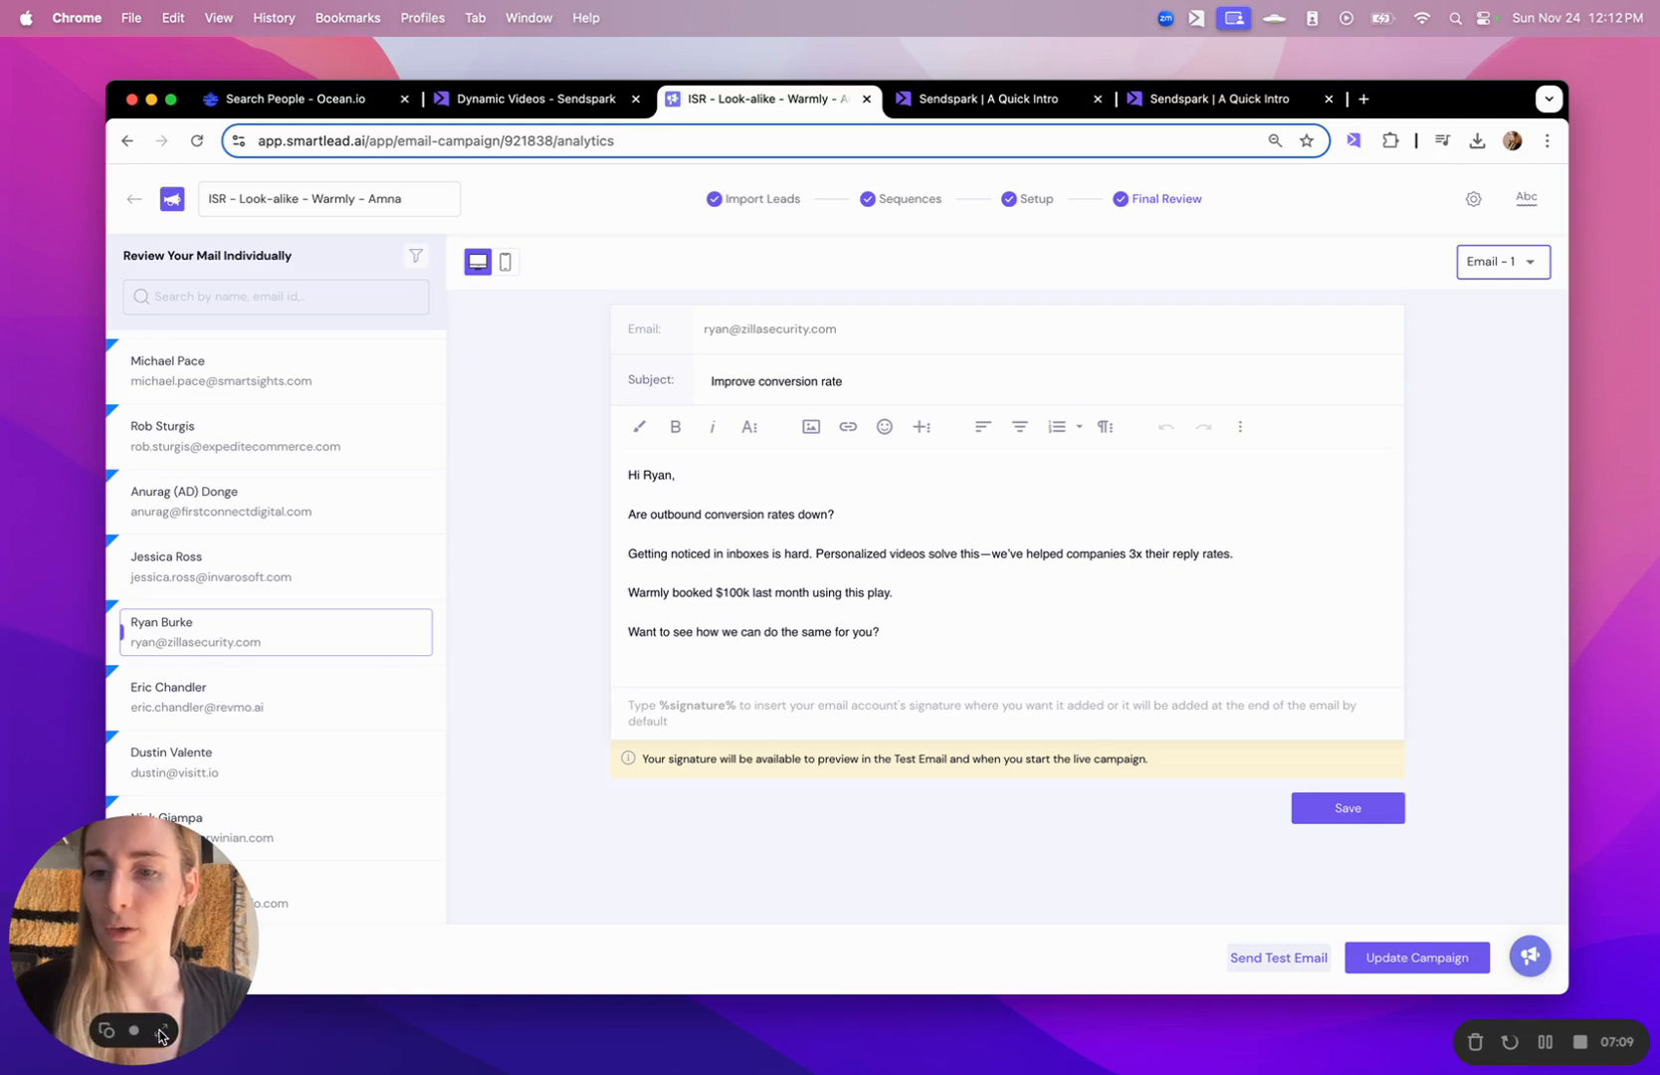
pyautogui.click(159, 1031)
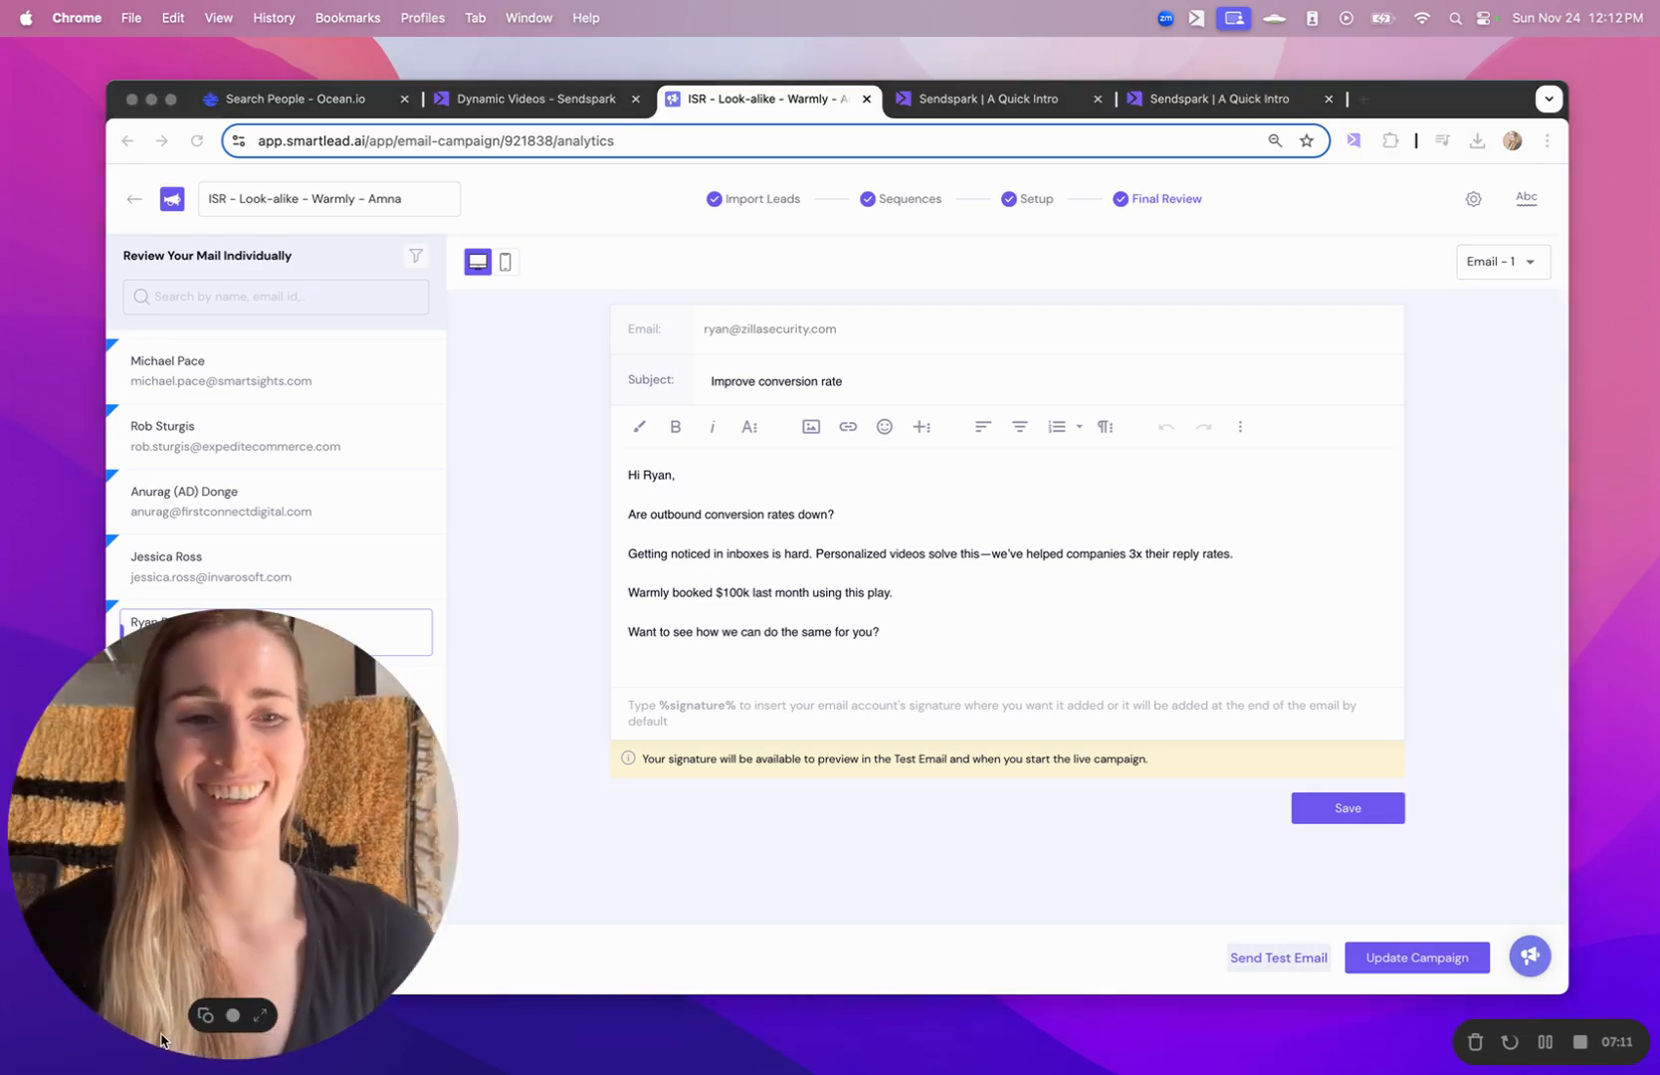